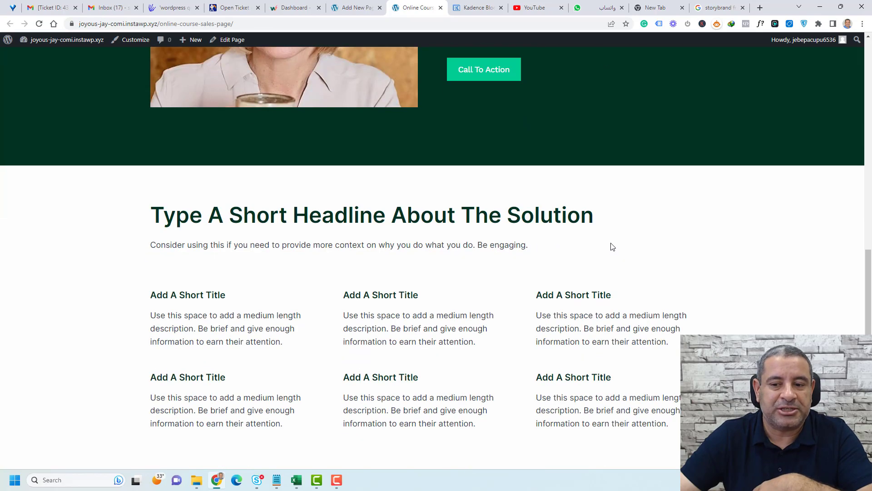
Select the number 30 in the hero heading, then clear the selection.
{"action": "scroll", "coordinate": [611, 246], "scroll_direction": "up", "scroll_amount": 15}
{"action": "scroll", "coordinate": [610, 247], "scroll_direction": "up", "scroll_amount": 15}
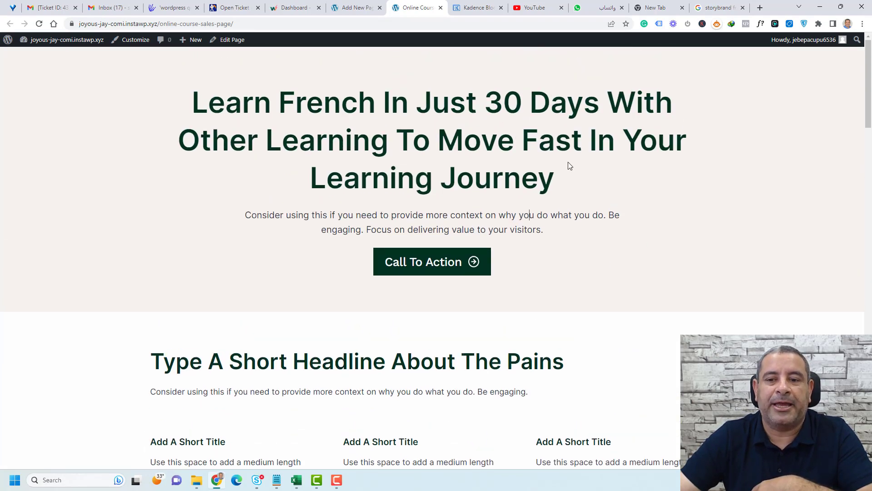
{"action": "left_click", "coordinate": [638, 196]}
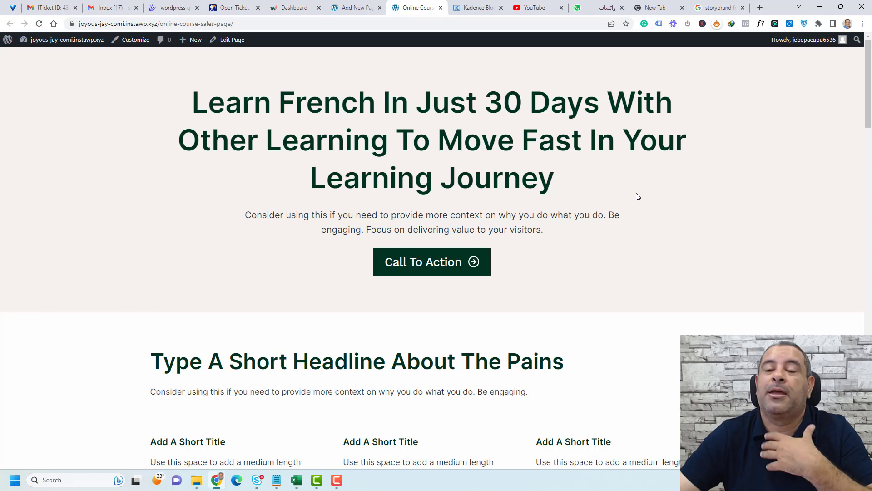
{"action": "double_click", "coordinate": [506, 115]}
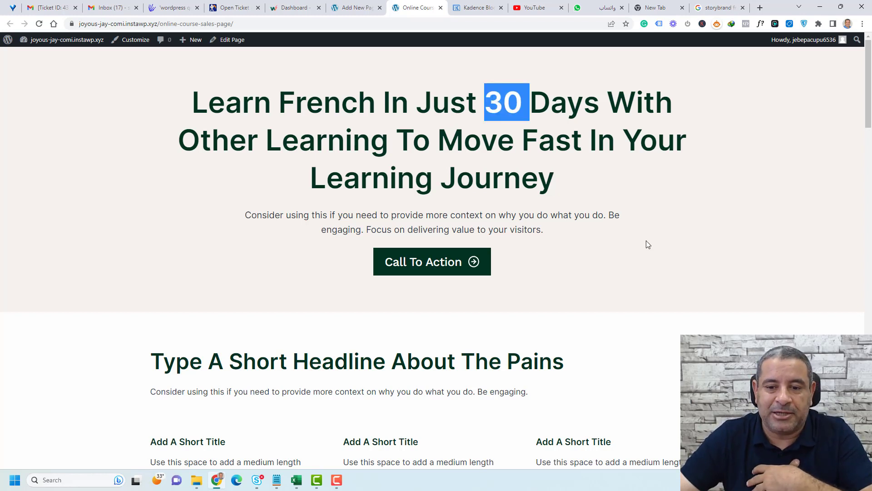
{"action": "left_click", "coordinate": [570, 267]}
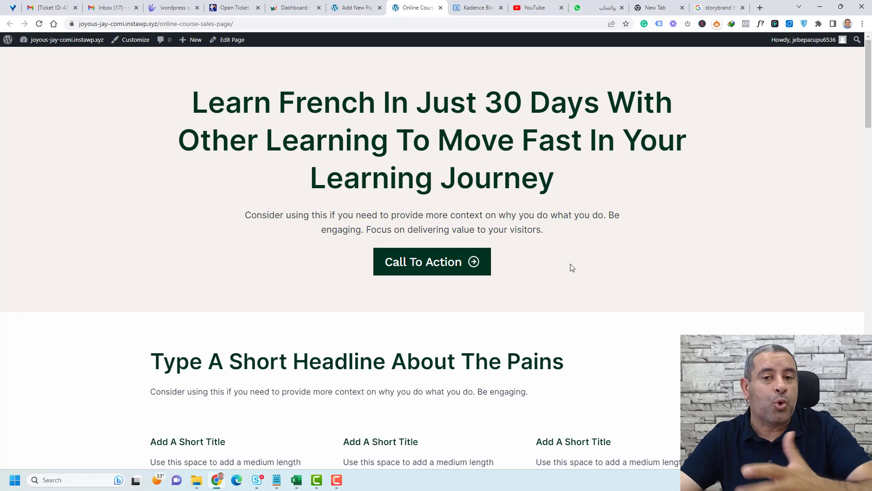
Scroll down to review the installed plugins, including the Kadence Blocks plugins.
{"action": "scroll", "coordinate": [572, 268], "scroll_direction": "down", "scroll_amount": 4}
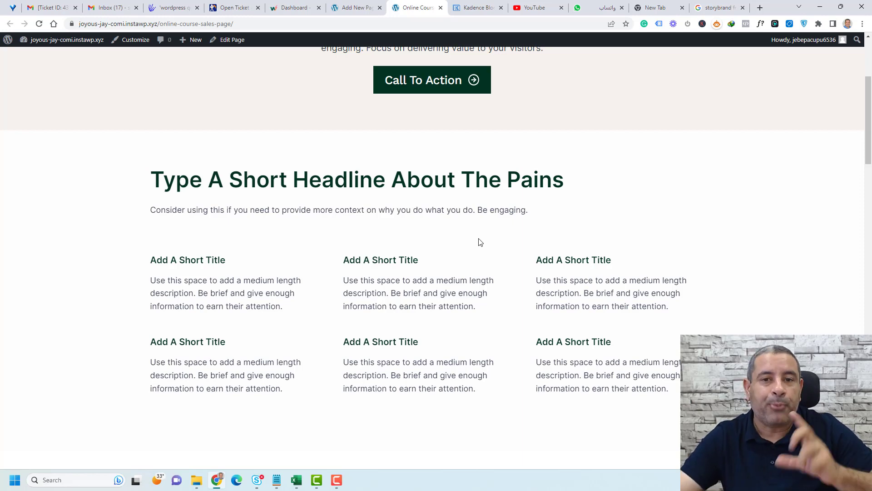
{"action": "scroll", "coordinate": [481, 242], "scroll_direction": "down", "scroll_amount": 6}
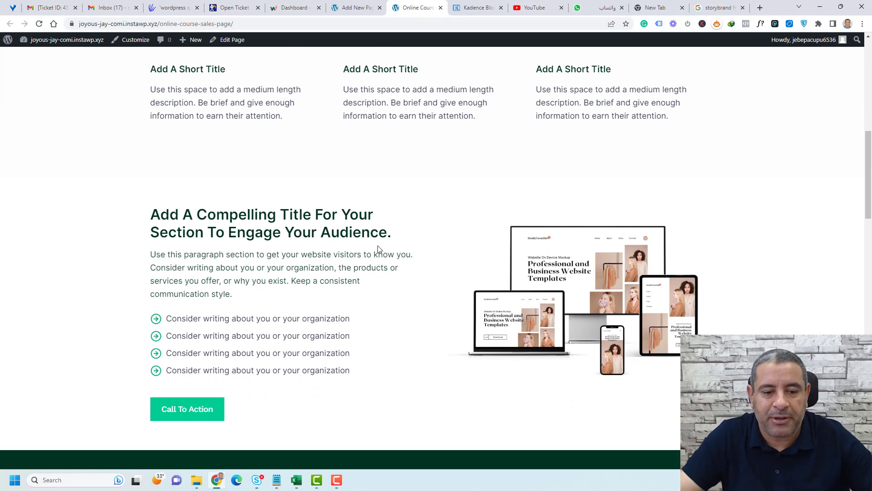
{"action": "scroll", "coordinate": [378, 249], "scroll_direction": "down", "scroll_amount": 2}
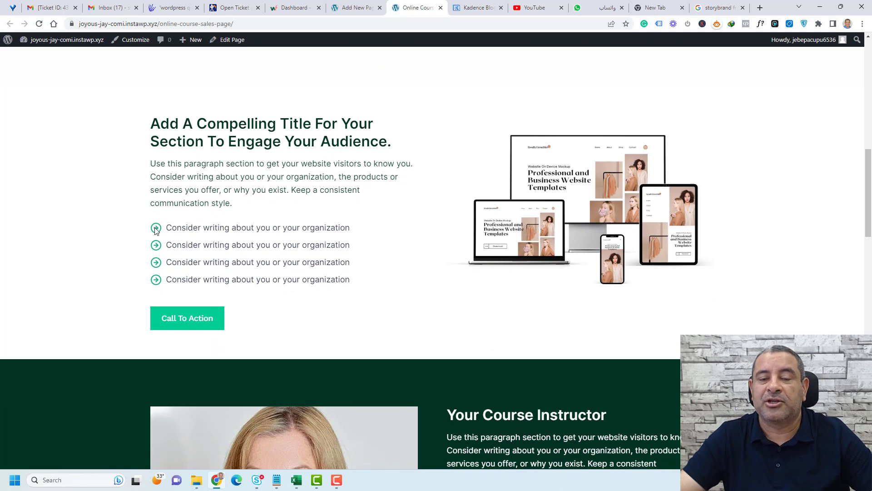
{"action": "left_click", "coordinate": [401, 324]}
{"action": "scroll", "coordinate": [401, 324], "scroll_direction": "down", "scroll_amount": 1}
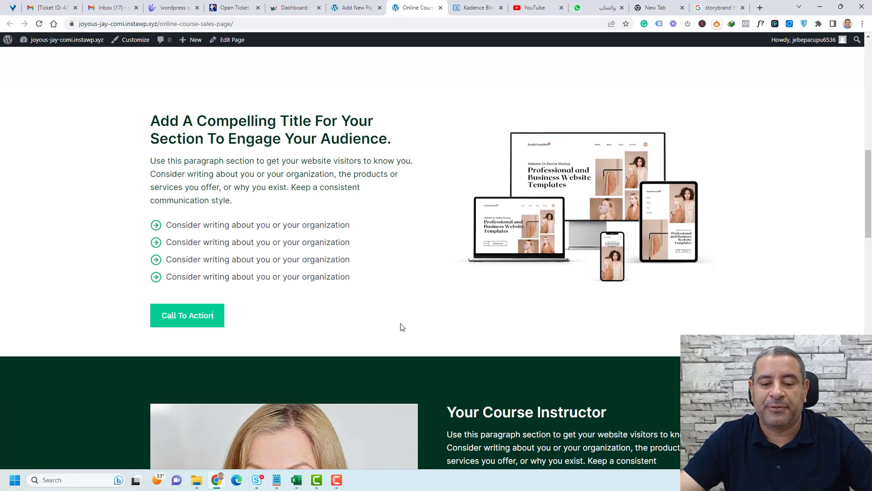
{"action": "scroll", "coordinate": [402, 327], "scroll_direction": "down", "scroll_amount": 5}
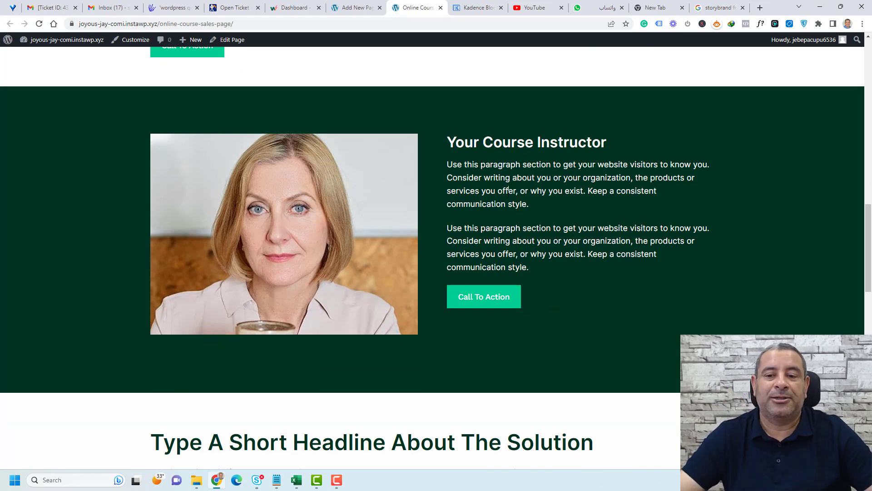
{"action": "scroll", "coordinate": [509, 190], "scroll_direction": "down", "scroll_amount": 6}
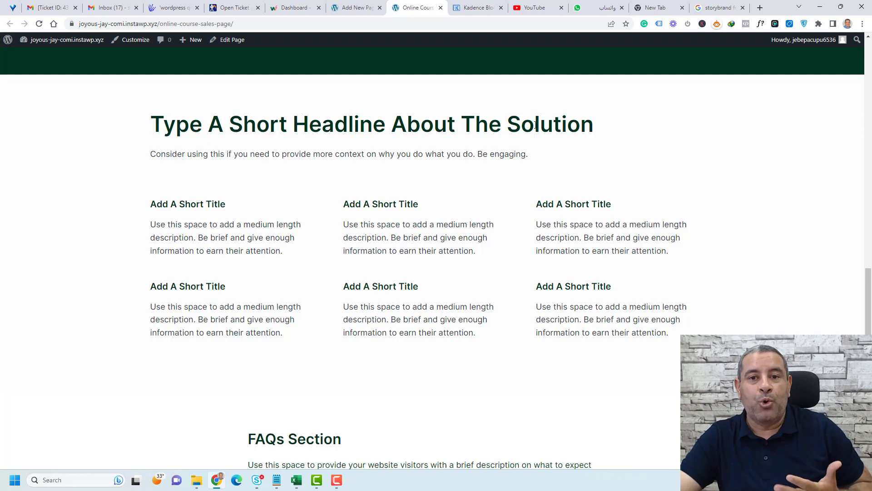
{"action": "scroll", "coordinate": [535, 125], "scroll_direction": "up", "scroll_amount": 11}
{"action": "scroll", "coordinate": [416, 197], "scroll_direction": "down", "scroll_amount": 11}
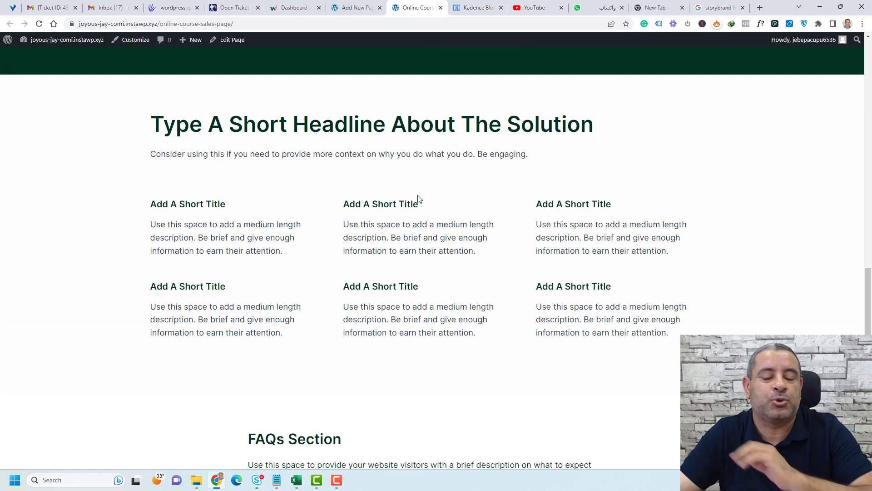
{"action": "scroll", "coordinate": [418, 198], "scroll_direction": "down", "scroll_amount": 6}
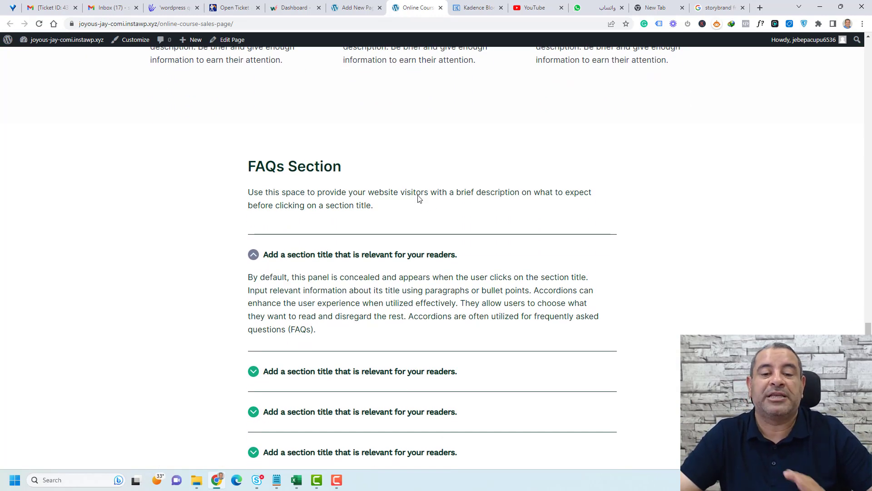
{"action": "scroll", "coordinate": [418, 198], "scroll_direction": "down", "scroll_amount": 2}
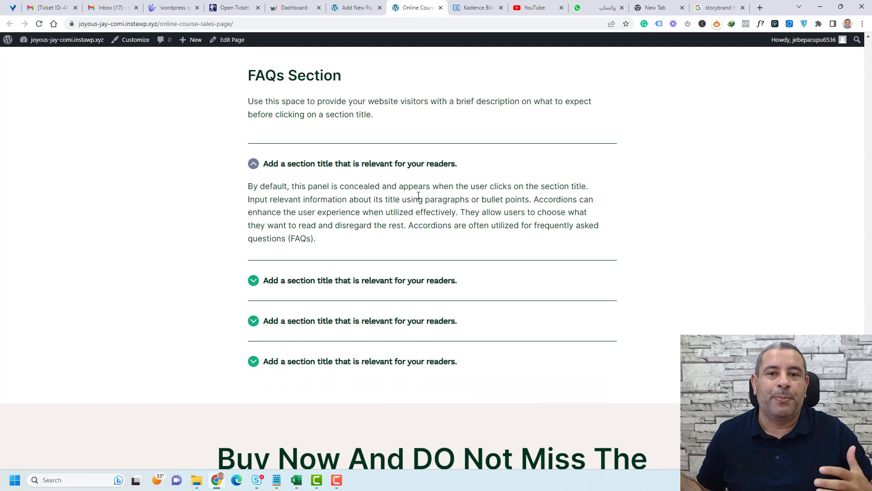
{"action": "scroll", "coordinate": [418, 196], "scroll_direction": "down", "scroll_amount": 3}
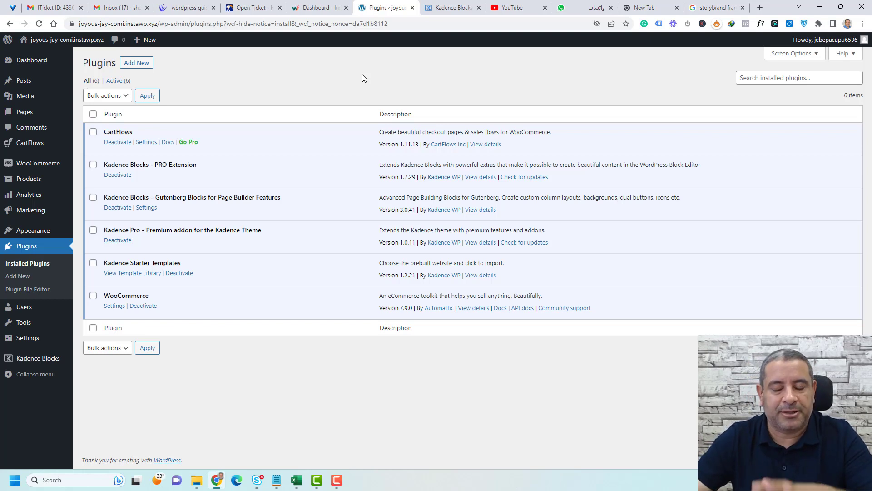
{"action": "left_click", "coordinate": [450, 7]}
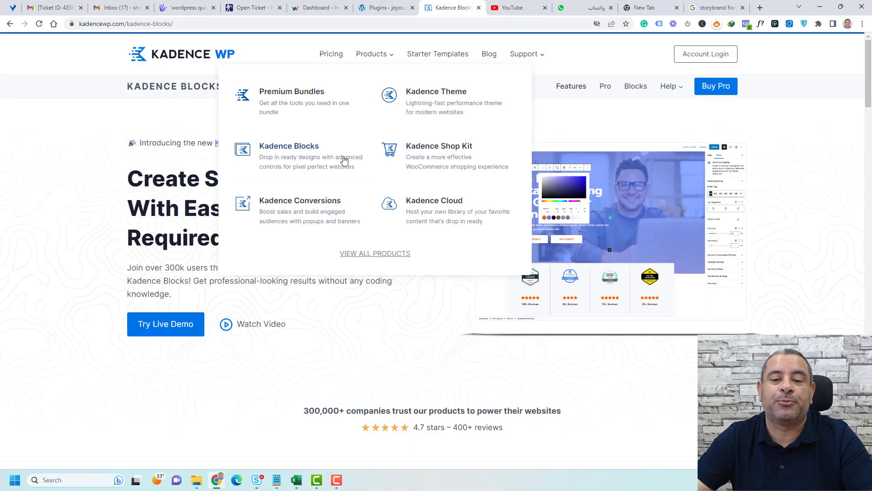
{"action": "left_click", "coordinate": [153, 187]}
{"action": "left_click", "coordinate": [157, 198]}
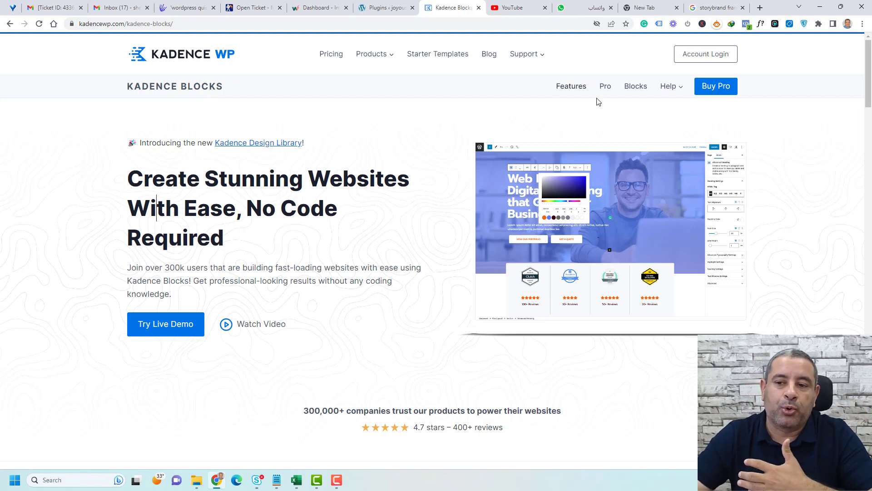
{"action": "left_click", "coordinate": [357, 199]}
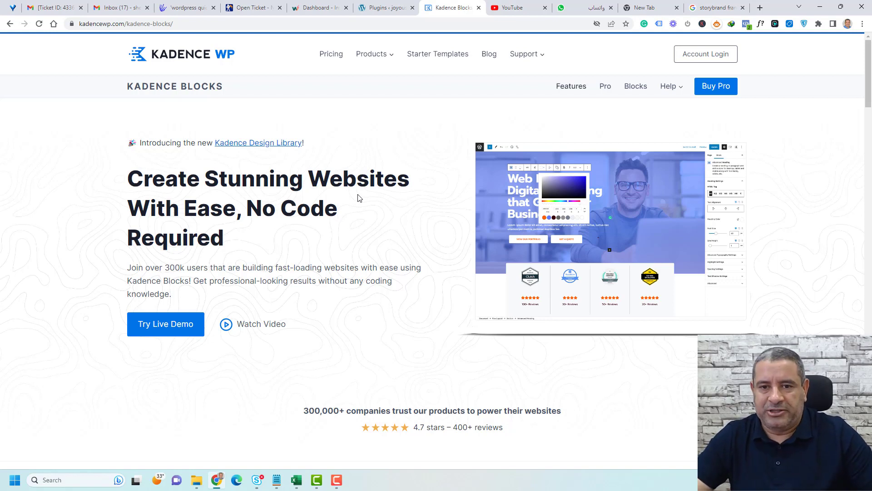
{"action": "left_click", "coordinate": [387, 6]}
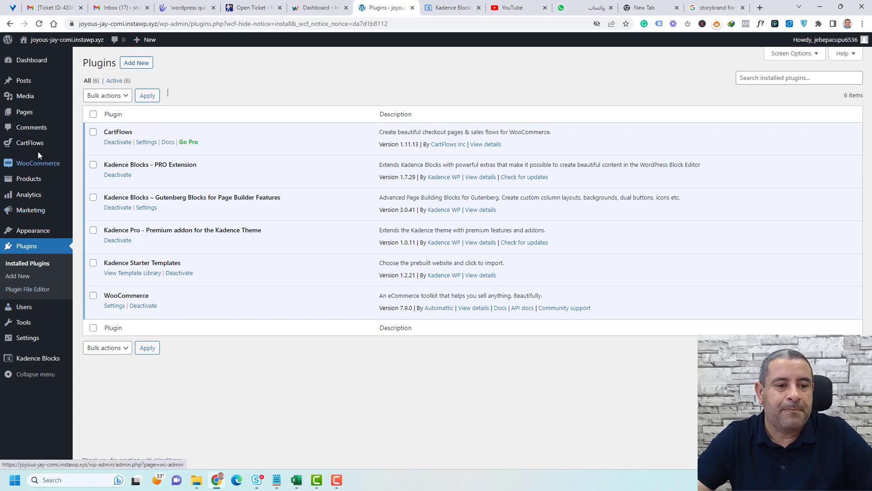
Create a new page titled 'Online Course Sales Page' and publish it.
{"action": "mouse_move", "coordinate": [36, 118]}
{"action": "left_click", "coordinate": [92, 126]}
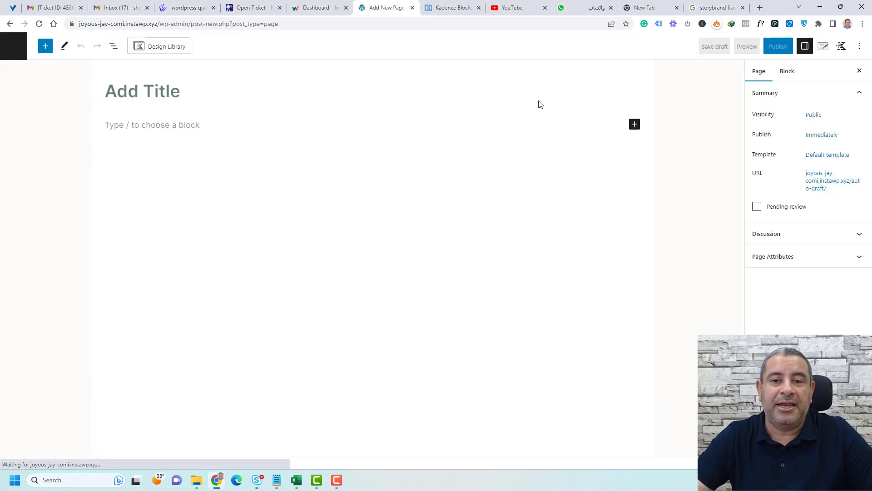
{"action": "type", "text": "Online Course Sales Page"}
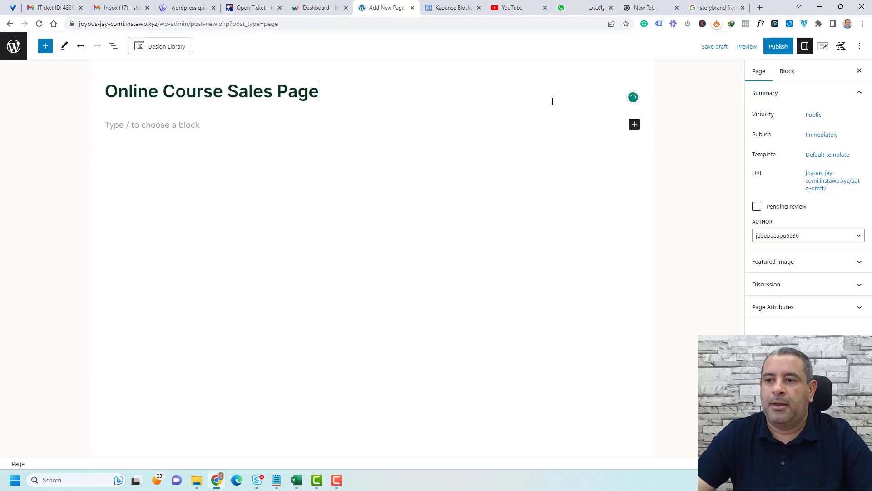
{"action": "left_click", "coordinate": [774, 47]}
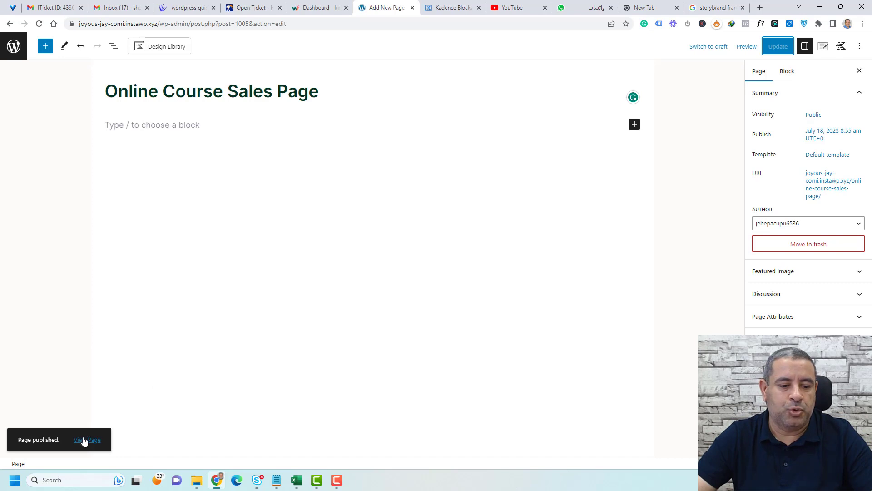
View the published page in a new tab, then go back to its editor.
{"action": "right_click", "coordinate": [84, 438]}
{"action": "left_click", "coordinate": [124, 309]}
{"action": "left_click", "coordinate": [423, 8]}
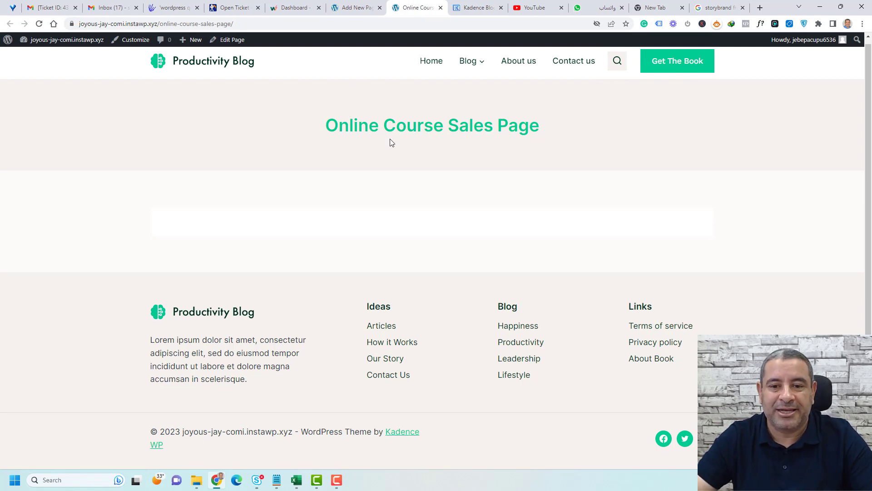
{"action": "left_click", "coordinate": [353, 12]}
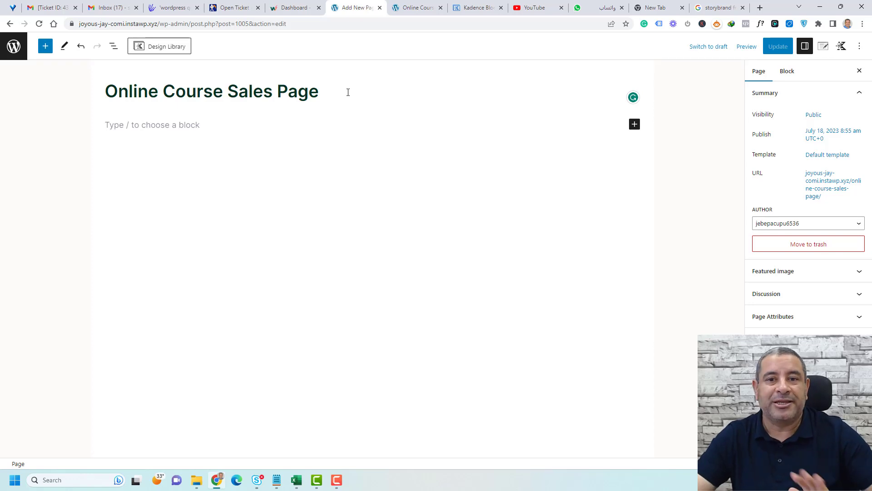
{"action": "left_click", "coordinate": [393, 6]}
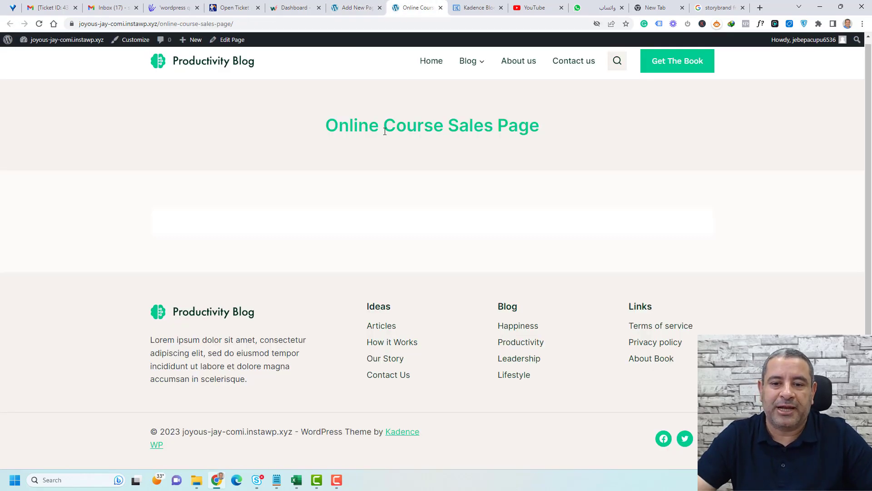
{"action": "left_click", "coordinate": [350, 7]}
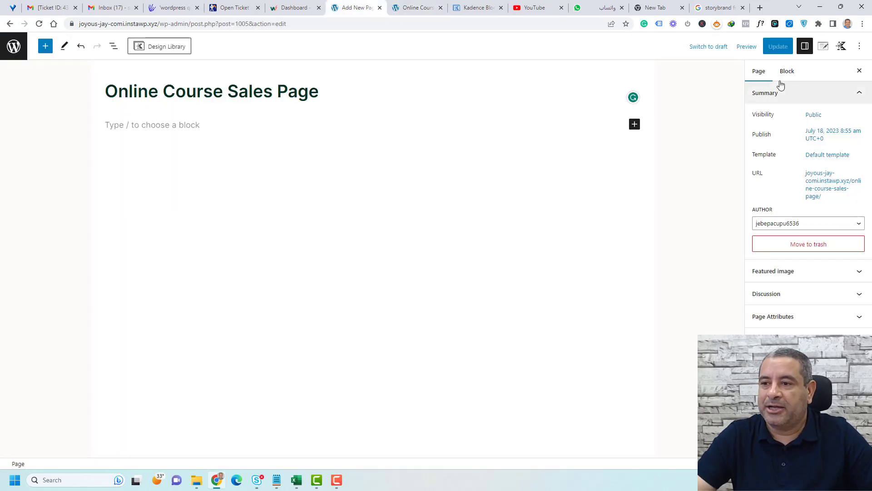
Disable the page title, header and footer for this page and save the change.
{"action": "left_click", "coordinate": [823, 46]}
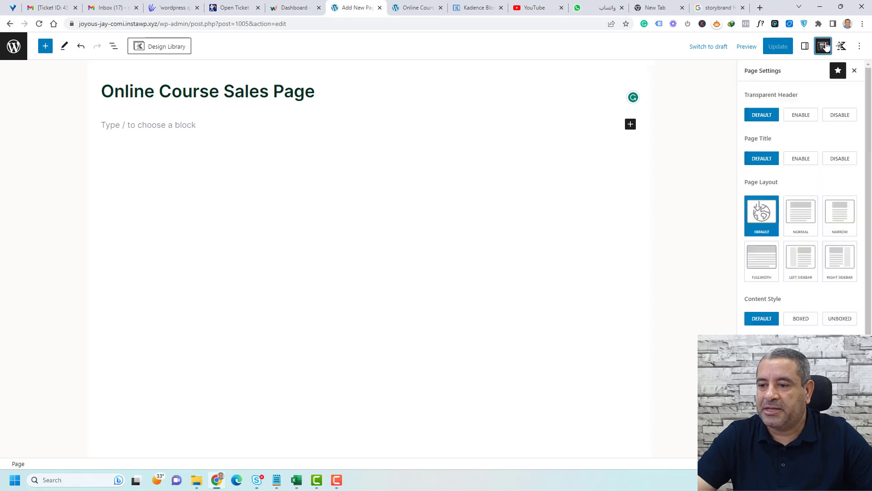
{"action": "left_click", "coordinate": [841, 159]}
{"action": "scroll", "coordinate": [835, 286], "scroll_direction": "down", "scroll_amount": 1}
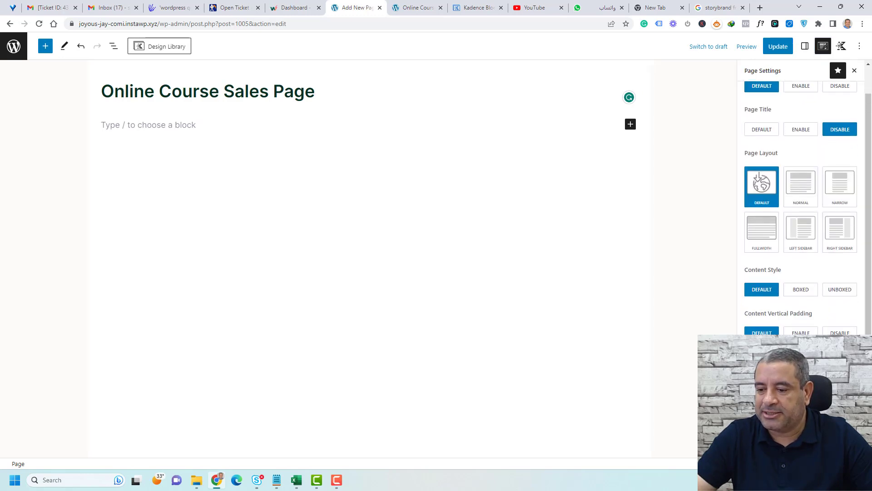
{"action": "left_click", "coordinate": [546, 447]}
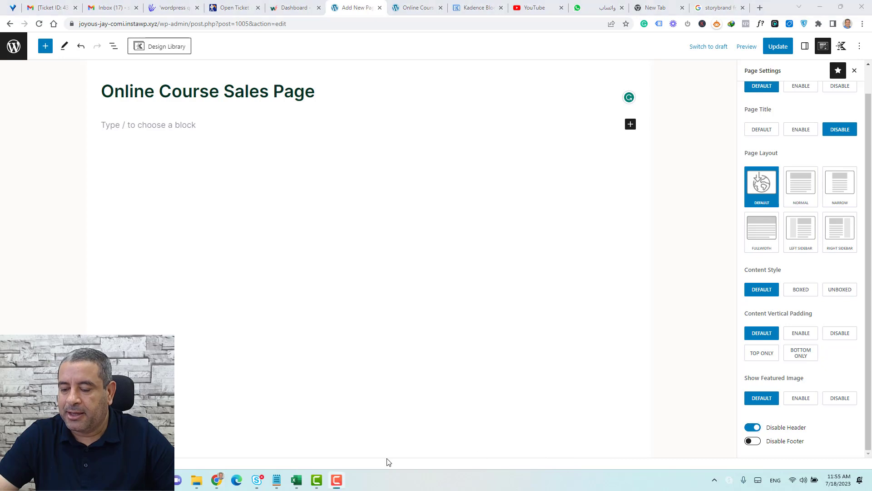
{"action": "left_click", "coordinate": [754, 442]}
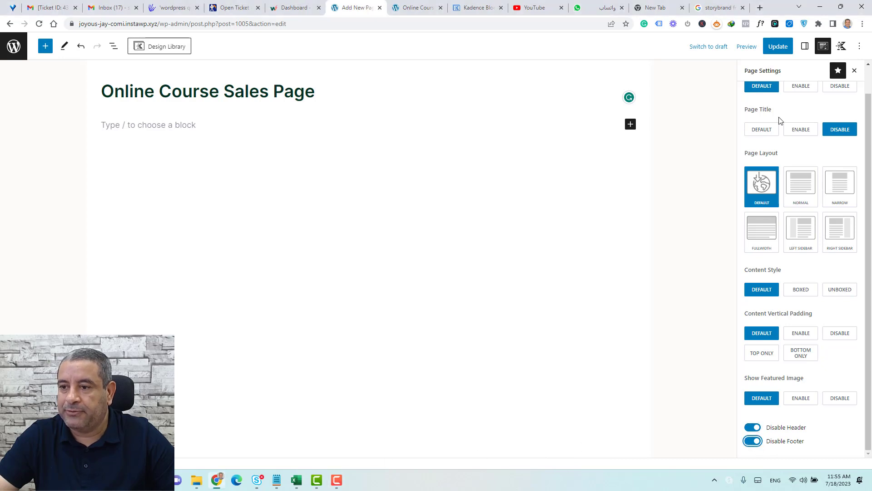
{"action": "left_click", "coordinate": [775, 48]}
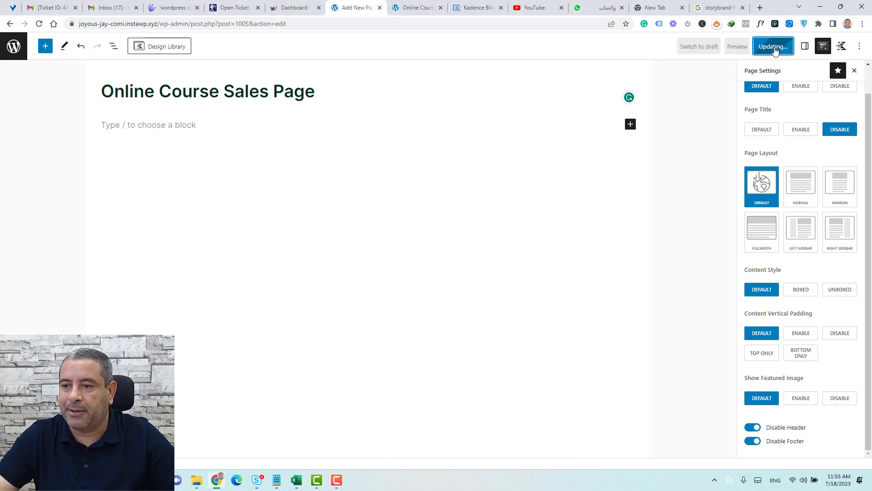
Reload the live page to confirm it is blank, then return to the editor.
{"action": "left_click", "coordinate": [417, 8]}
{"action": "left_click", "coordinate": [39, 23]}
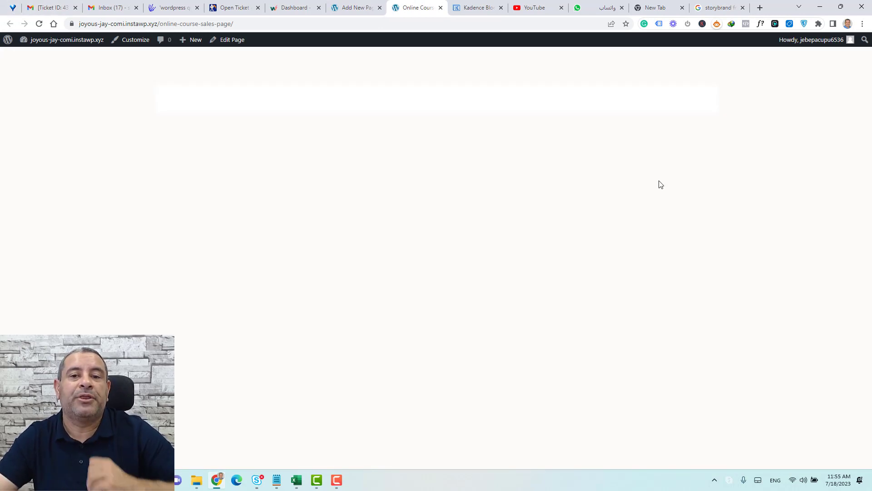
{"action": "left_click", "coordinate": [348, 8]}
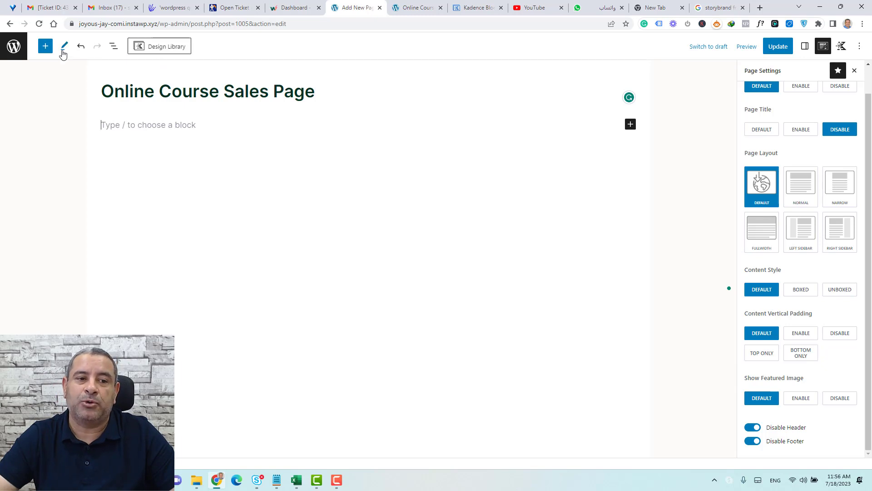
{"action": "left_click", "coordinate": [45, 47]}
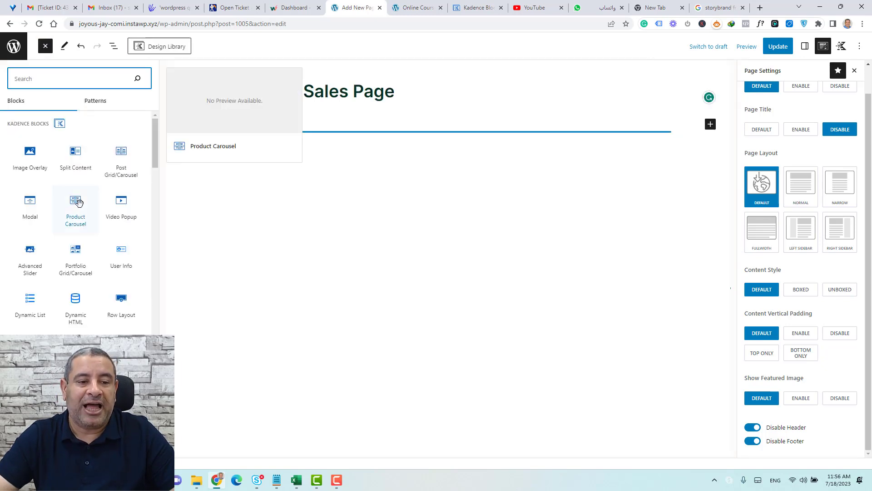
{"action": "scroll", "coordinate": [79, 221], "scroll_direction": "down", "scroll_amount": 5}
{"action": "scroll", "coordinate": [84, 221], "scroll_direction": "down", "scroll_amount": 10}
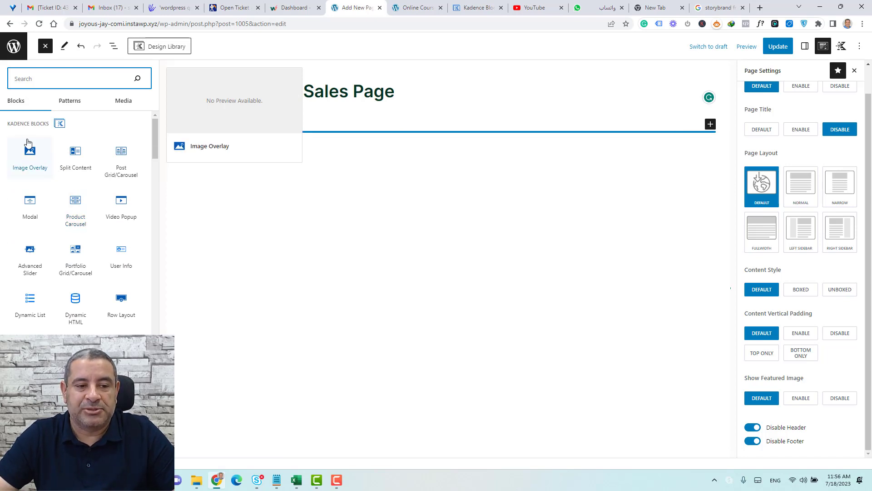
{"action": "scroll", "coordinate": [80, 228], "scroll_direction": "down", "scroll_amount": 2}
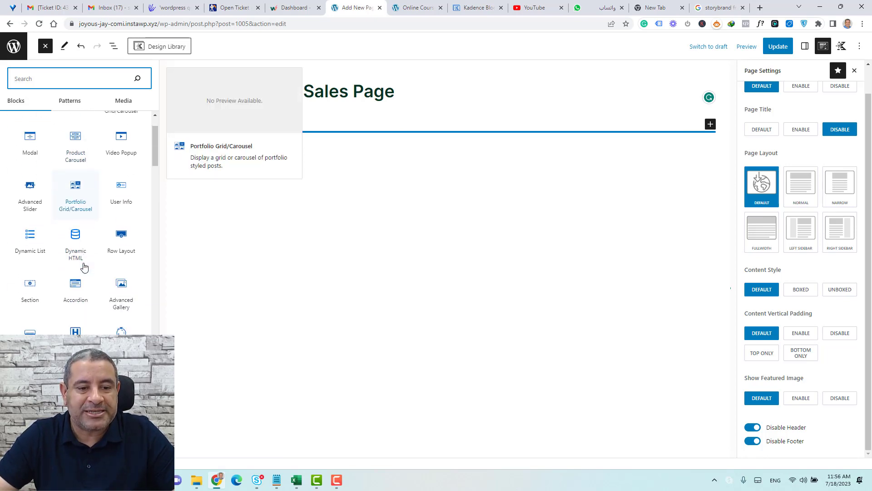
{"action": "scroll", "coordinate": [82, 262], "scroll_direction": "up", "scroll_amount": 2}
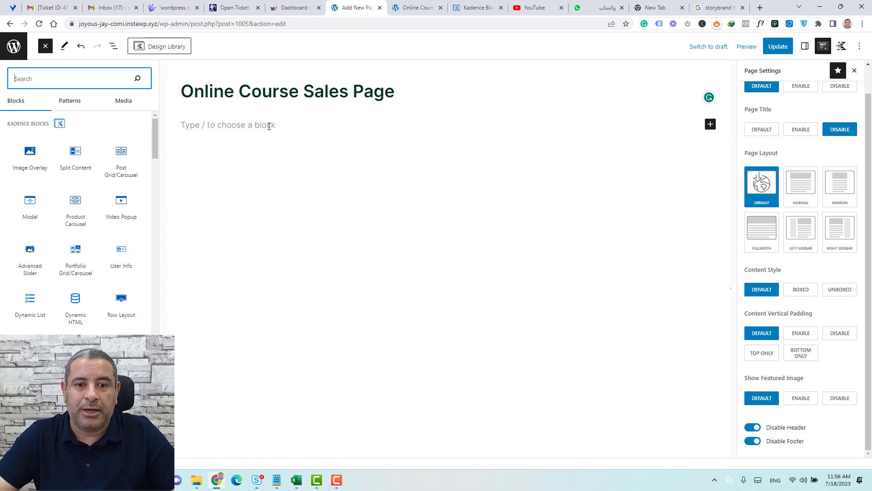
{"action": "key", "text": "Escape"}
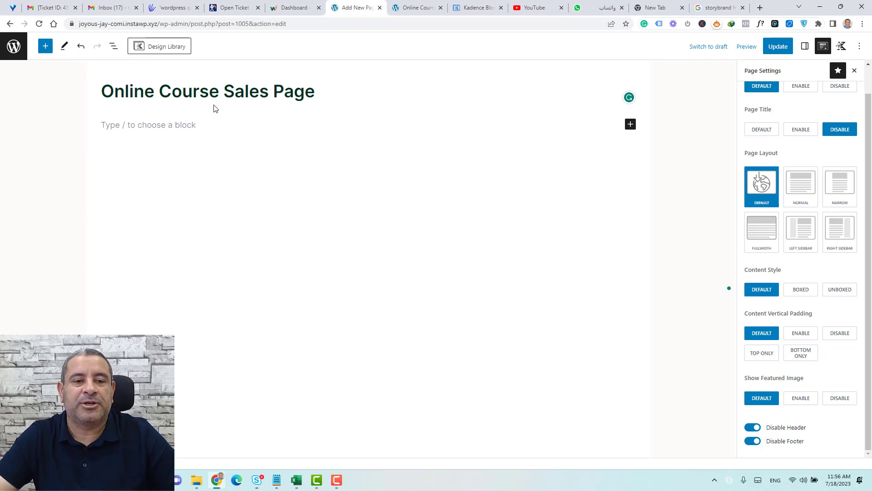
Browse the Design Library categories: Hero, Cards, Columns, Media and Text, Table of Contents, Tabs.
{"action": "left_click", "coordinate": [164, 47]}
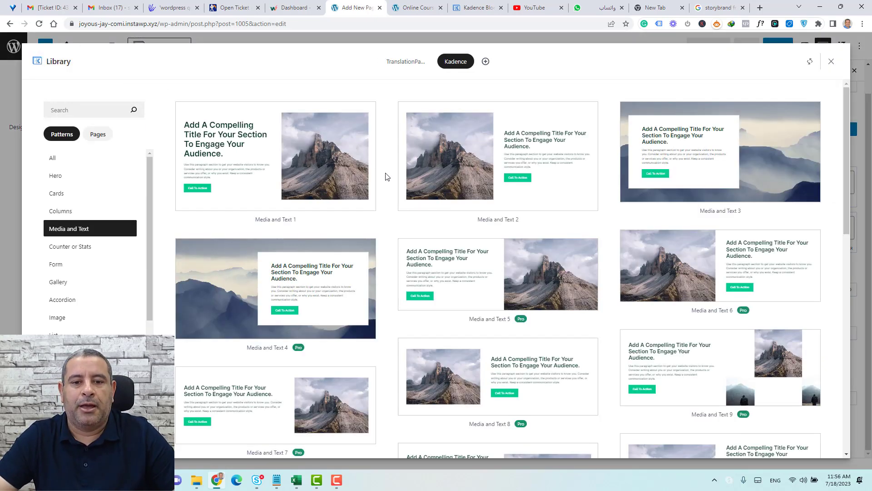
{"action": "scroll", "coordinate": [387, 176], "scroll_direction": "down", "scroll_amount": 6}
{"action": "scroll", "coordinate": [387, 176], "scroll_direction": "down", "scroll_amount": 5}
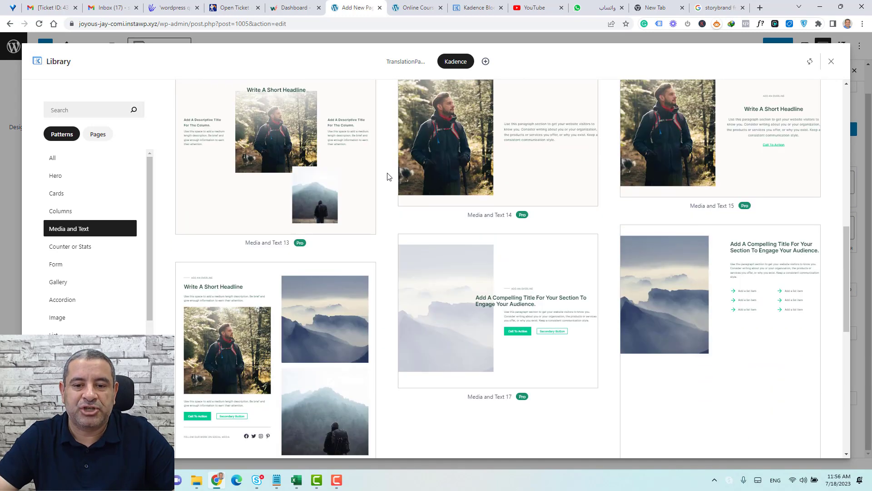
{"action": "scroll", "coordinate": [388, 176], "scroll_direction": "up", "scroll_amount": 6}
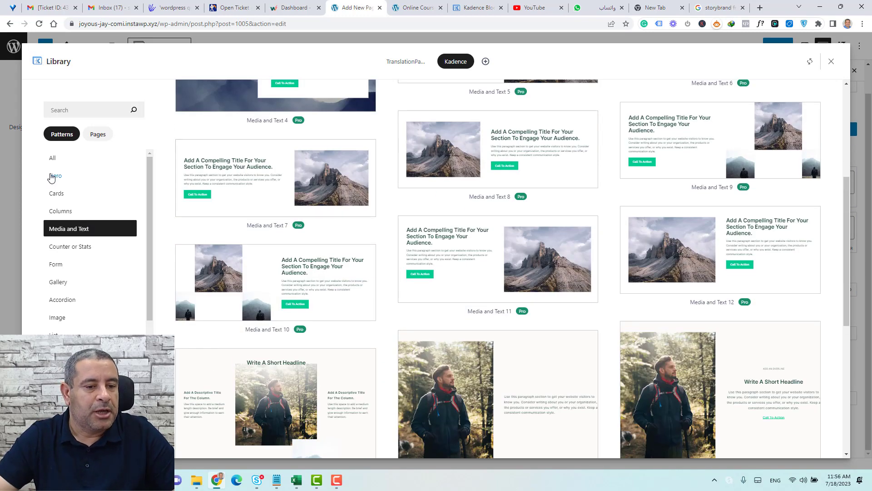
{"action": "left_click", "coordinate": [56, 176]}
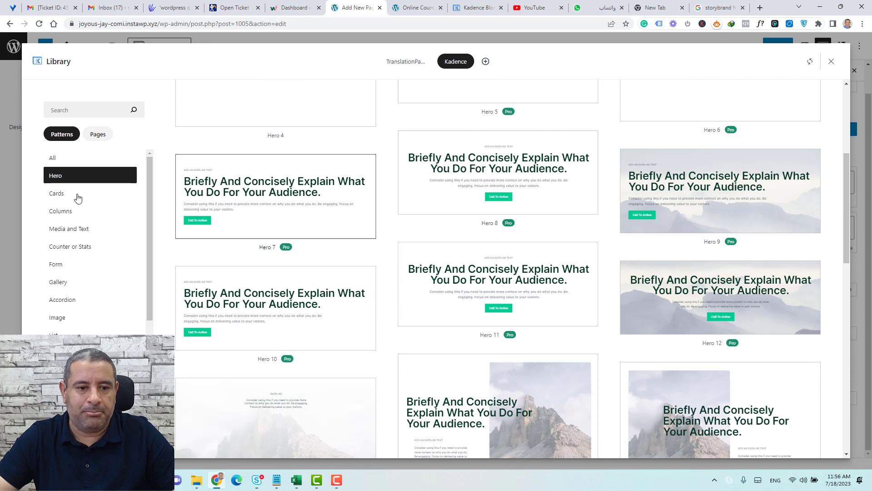
{"action": "left_click", "coordinate": [65, 195]}
{"action": "left_click", "coordinate": [59, 210]}
{"action": "left_click", "coordinate": [66, 229]}
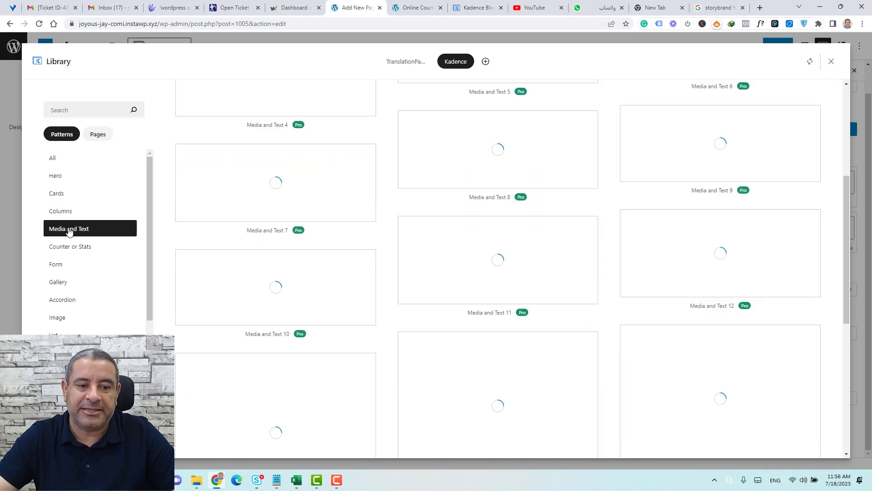
{"action": "scroll", "coordinate": [66, 327], "scroll_direction": "down", "scroll_amount": 1}
{"action": "scroll", "coordinate": [67, 330], "scroll_direction": "down", "scroll_amount": 3}
{"action": "left_click", "coordinate": [66, 342]}
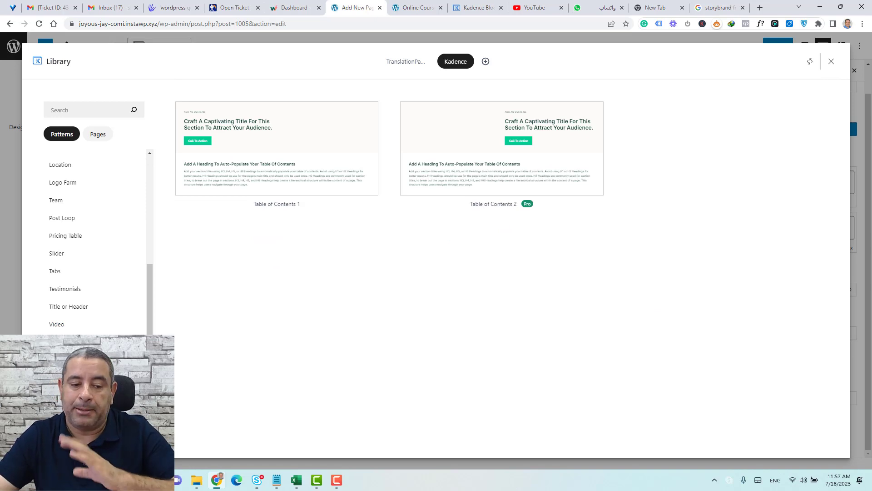
{"action": "left_click", "coordinate": [58, 274]}
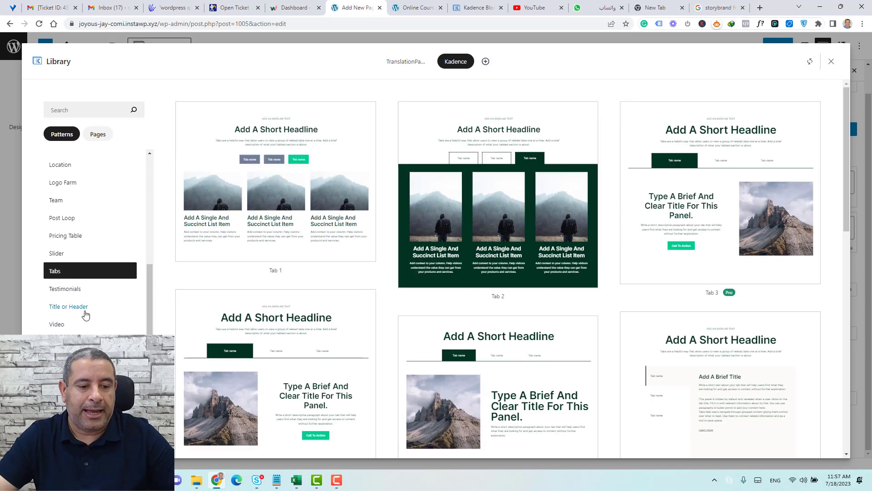
Insert the Hero 8 pattern from the Hero category.
{"action": "scroll", "coordinate": [86, 314], "scroll_direction": "up", "scroll_amount": 5}
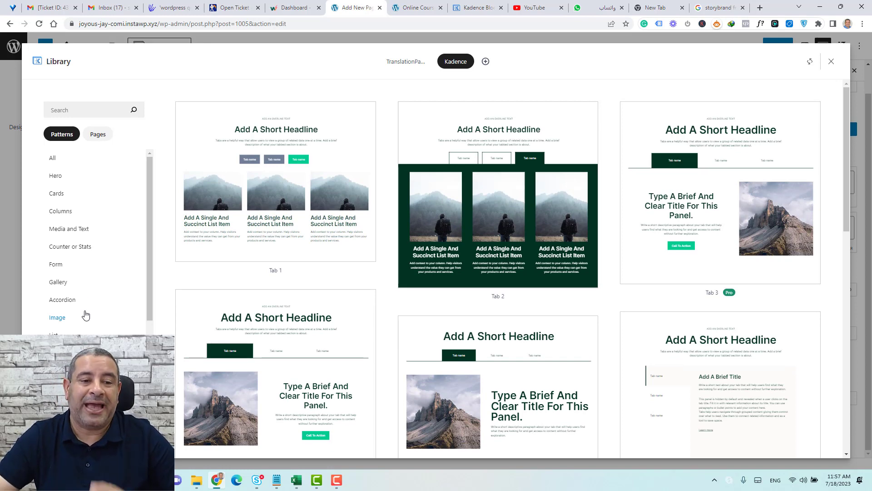
{"action": "left_click", "coordinate": [58, 181]}
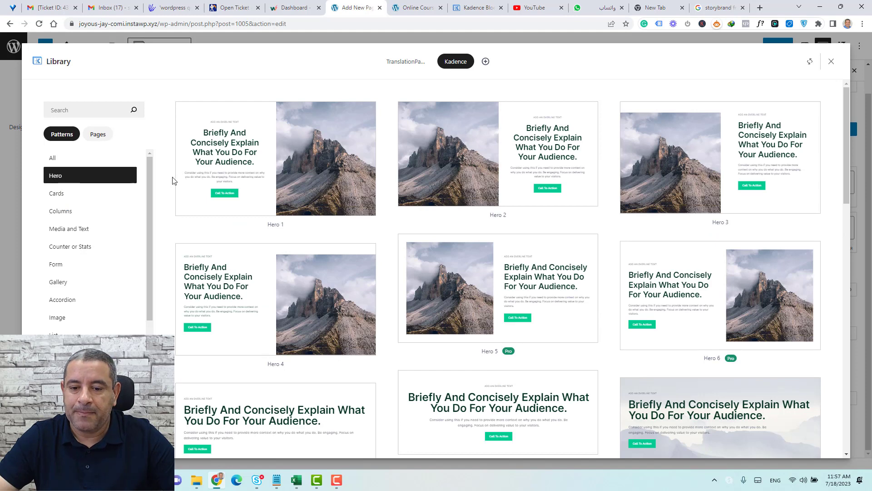
{"action": "scroll", "coordinate": [416, 252], "scroll_direction": "down", "scroll_amount": 5}
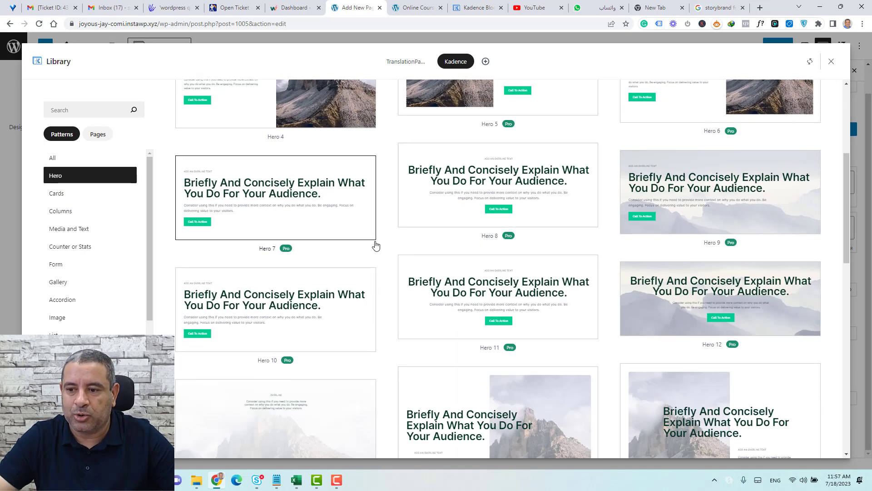
{"action": "left_click", "coordinate": [562, 180]}
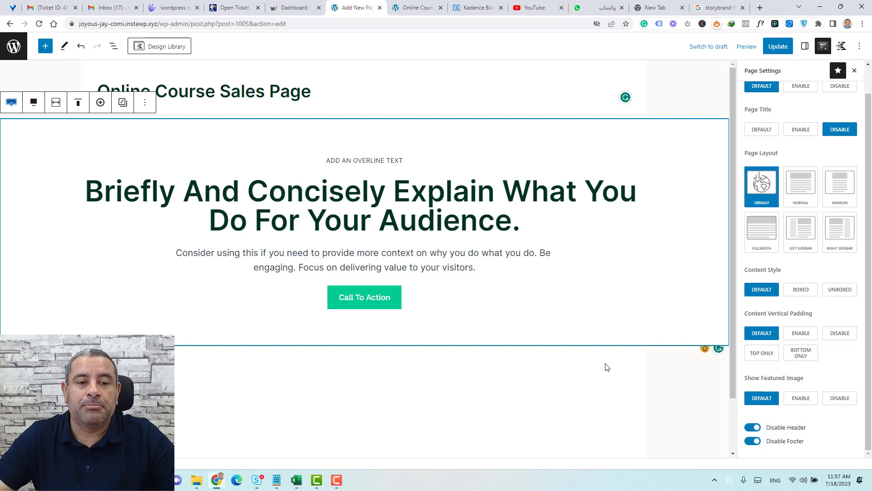
Insert the Text 9 pattern from the Design Library's Text category below the hero.
{"action": "left_click", "coordinate": [166, 52]}
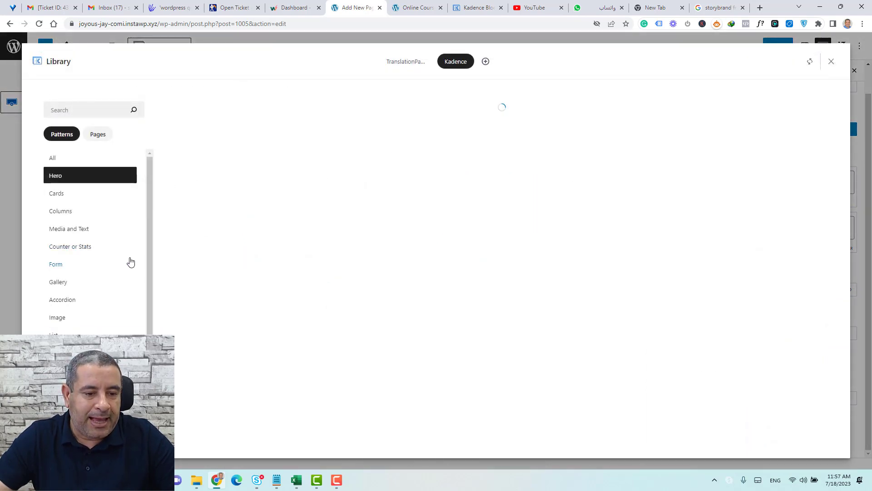
{"action": "scroll", "coordinate": [94, 241], "scroll_direction": "down", "scroll_amount": 2}
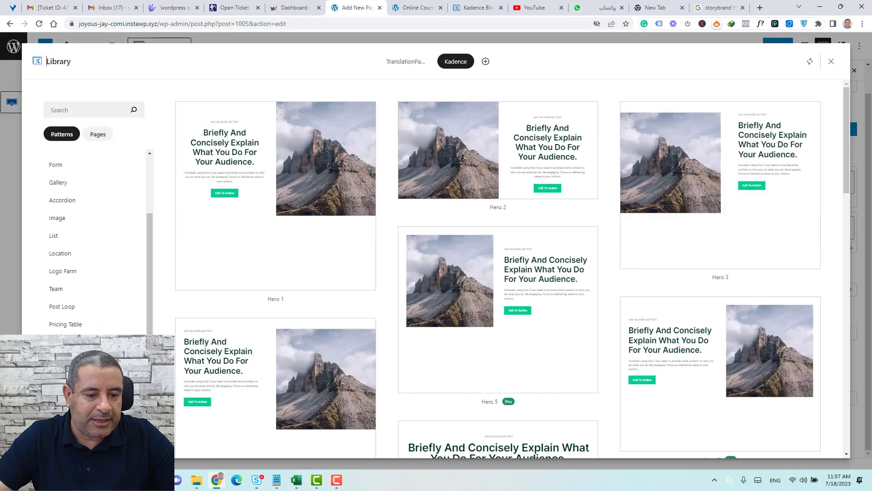
{"action": "scroll", "coordinate": [94, 240], "scroll_direction": "down", "scroll_amount": 2}
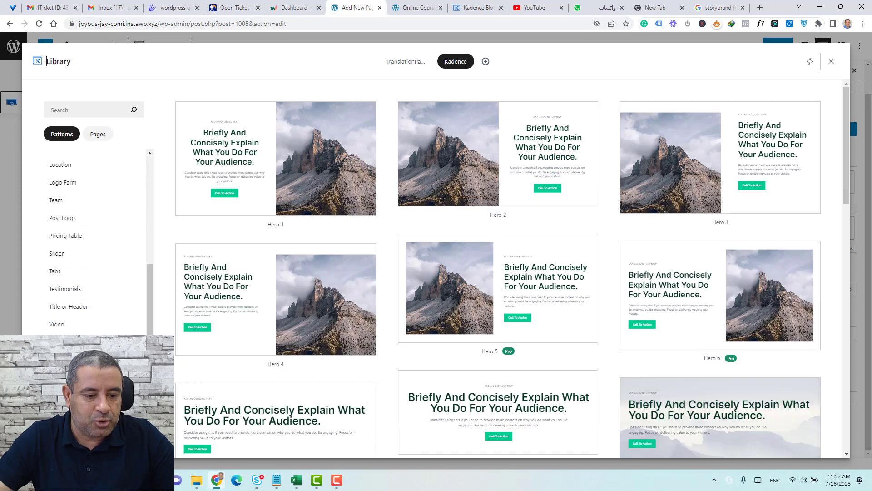
{"action": "left_click", "coordinate": [55, 342]}
{"action": "scroll", "coordinate": [393, 225], "scroll_direction": "down", "scroll_amount": 3}
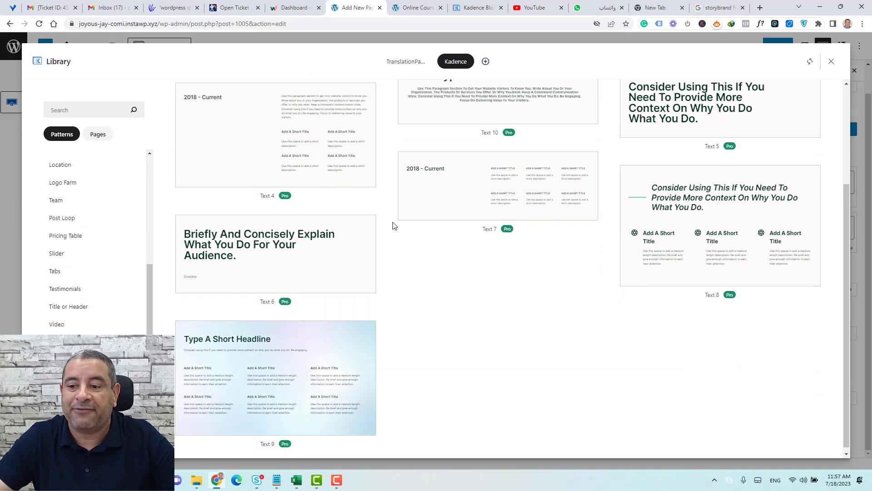
{"action": "scroll", "coordinate": [395, 227], "scroll_direction": "up", "scroll_amount": 3}
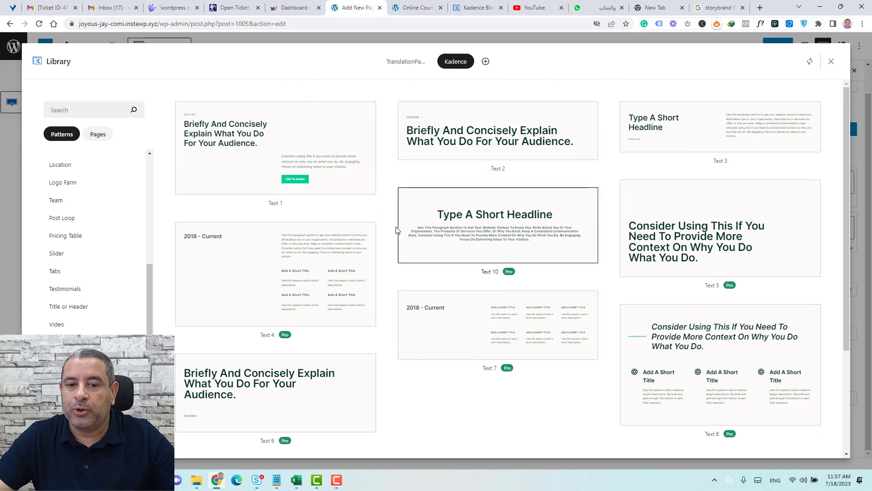
{"action": "scroll", "coordinate": [391, 225], "scroll_direction": "down", "scroll_amount": 3}
{"action": "left_click", "coordinate": [306, 327]}
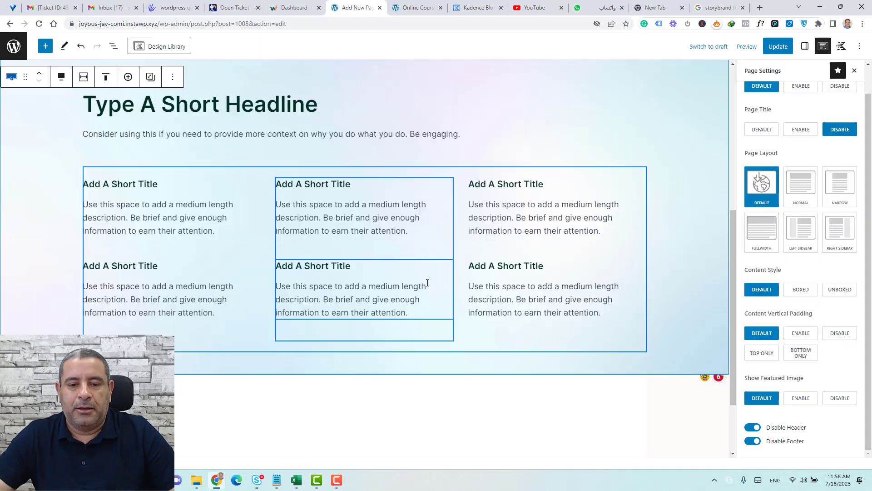
Scroll through the new short-headline section with its six feature descriptions.
{"action": "scroll", "coordinate": [428, 282], "scroll_direction": "up", "scroll_amount": 4}
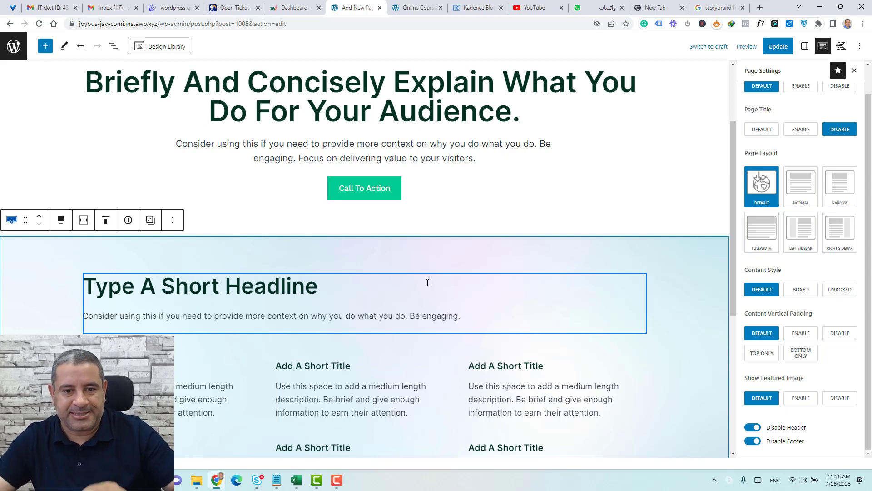
{"action": "scroll", "coordinate": [427, 282], "scroll_direction": "down", "scroll_amount": 5}
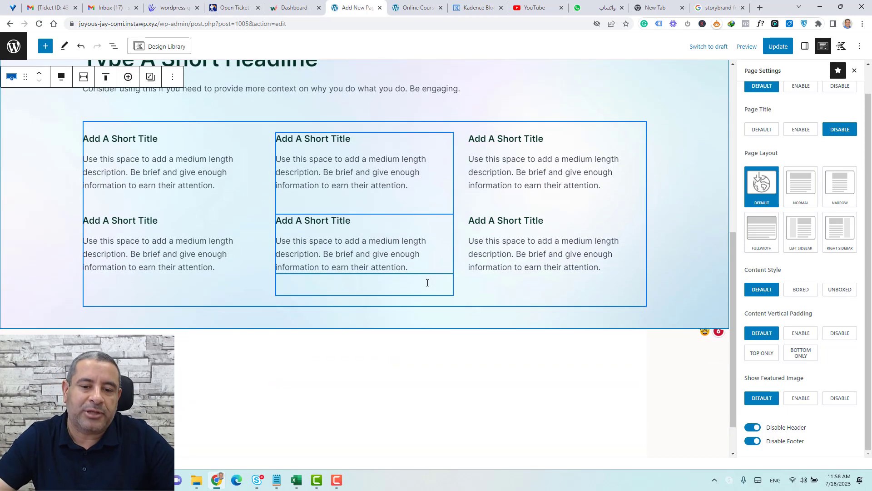
{"action": "scroll", "coordinate": [329, 346], "scroll_direction": "up", "scroll_amount": 5}
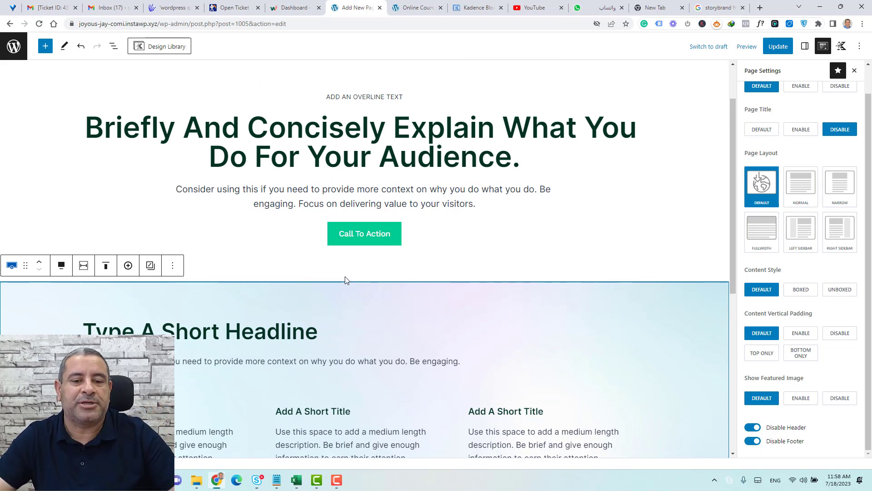
{"action": "scroll", "coordinate": [345, 277], "scroll_direction": "down", "scroll_amount": 4}
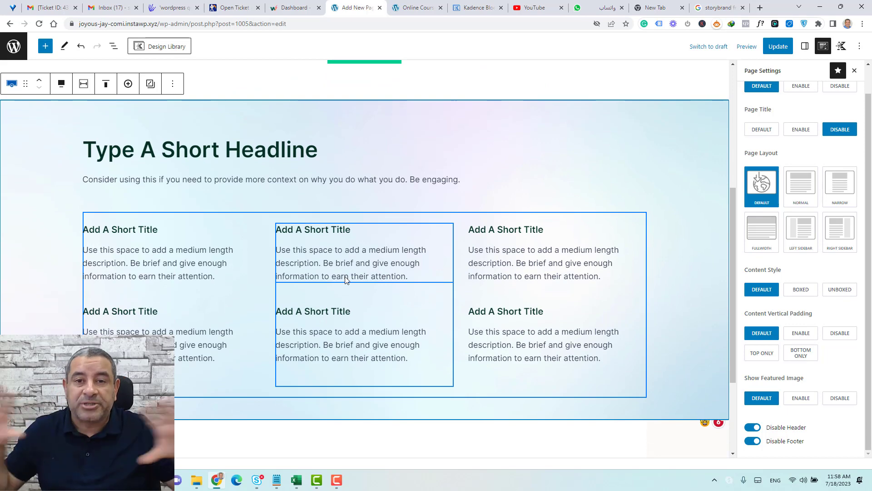
{"action": "scroll", "coordinate": [345, 278], "scroll_direction": "up", "scroll_amount": 5}
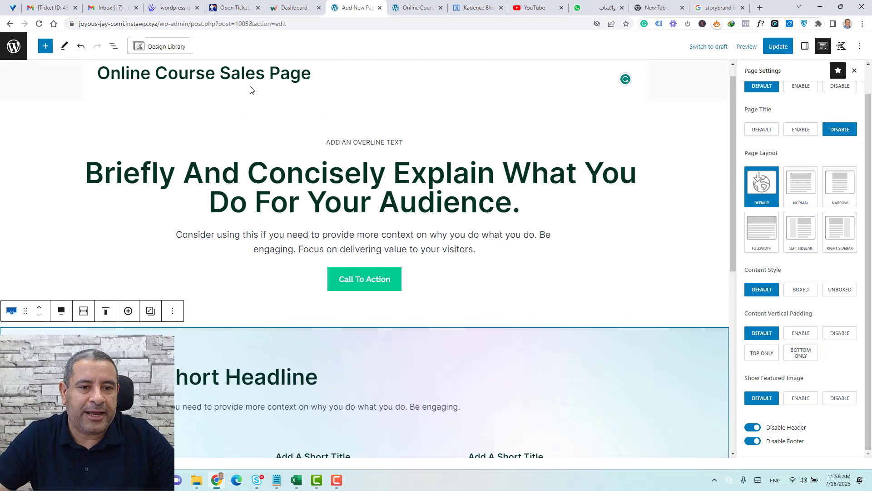
Insert the Media and Text 11 pattern, with the mountain photo on the right.
{"action": "left_click", "coordinate": [159, 48]}
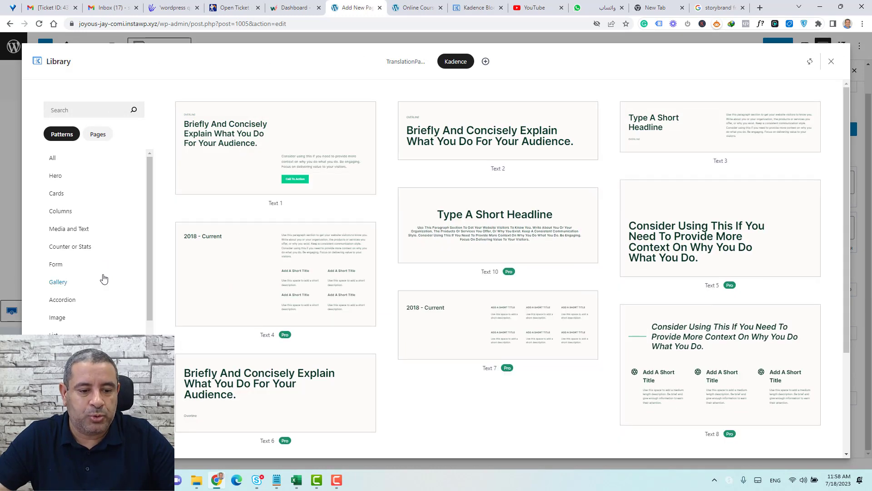
{"action": "left_click", "coordinate": [56, 193]}
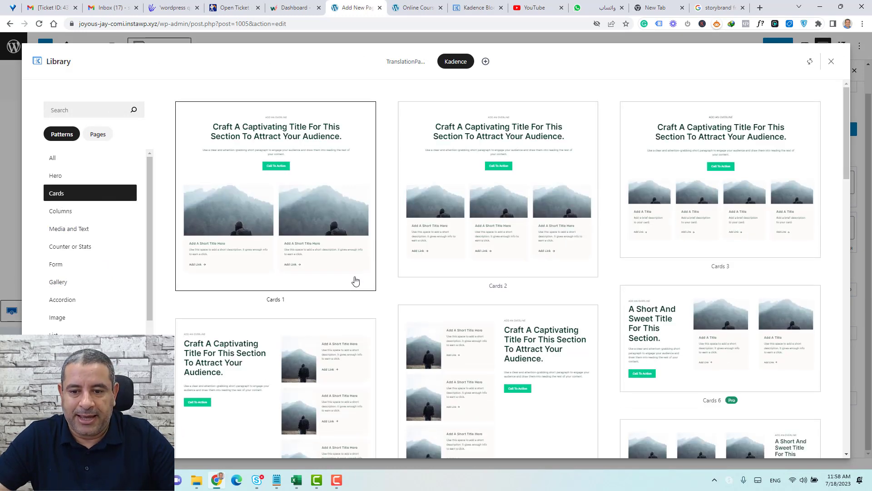
{"action": "scroll", "coordinate": [359, 278], "scroll_direction": "down", "scroll_amount": 5}
{"action": "scroll", "coordinate": [367, 276], "scroll_direction": "down", "scroll_amount": 10}
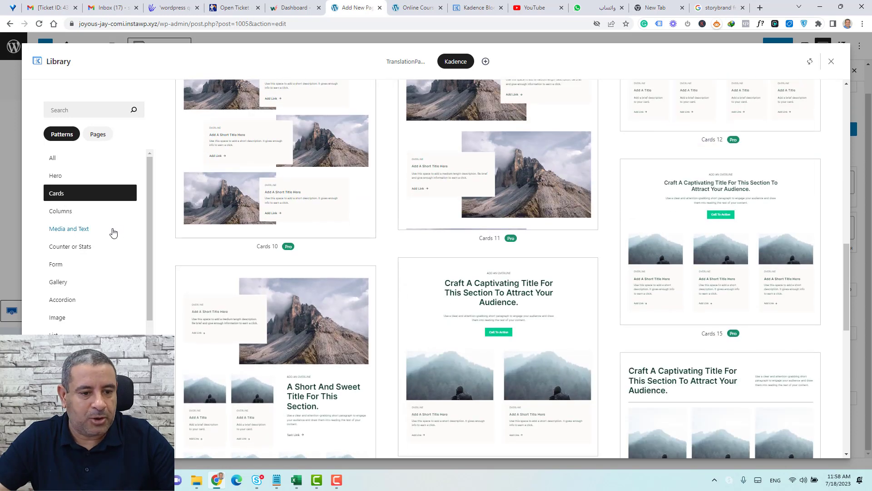
{"action": "left_click", "coordinate": [86, 230]}
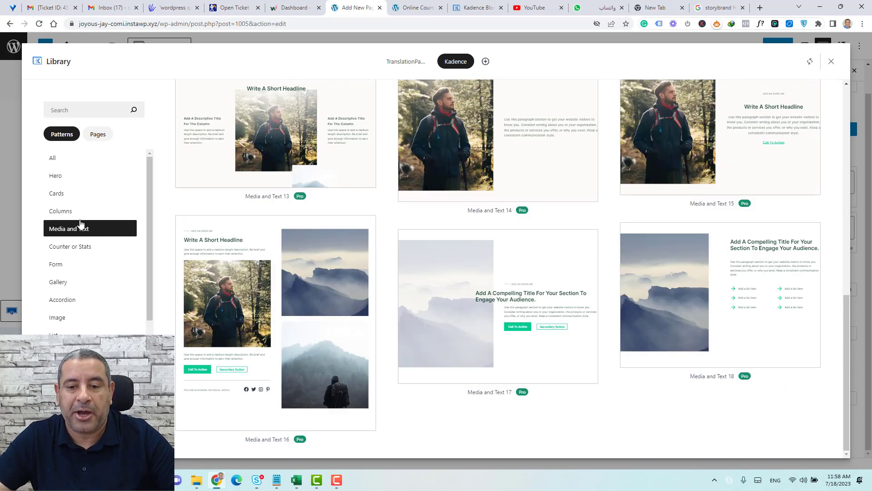
{"action": "scroll", "coordinate": [388, 264], "scroll_direction": "down", "scroll_amount": 1}
{"action": "scroll", "coordinate": [391, 253], "scroll_direction": "up", "scroll_amount": 8}
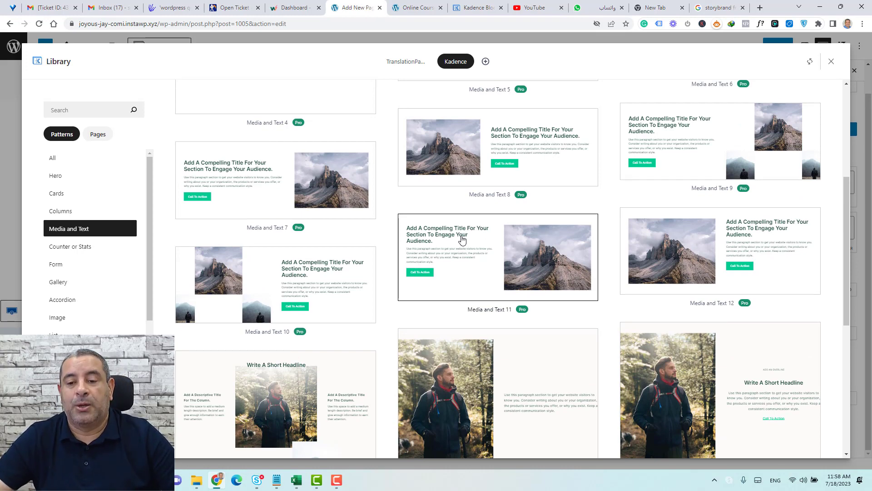
{"action": "left_click", "coordinate": [462, 239]}
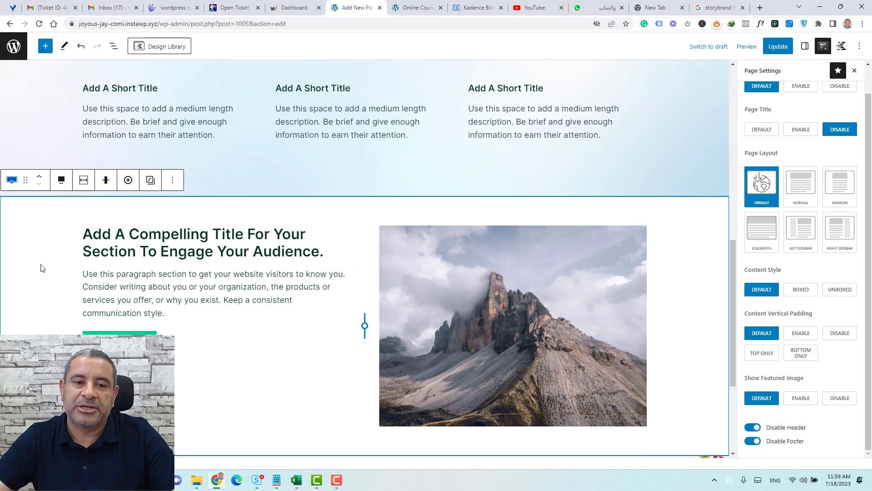
Insert the Media and Text 12 pattern, with the mountain photo on the left.
{"action": "left_click", "coordinate": [163, 46]}
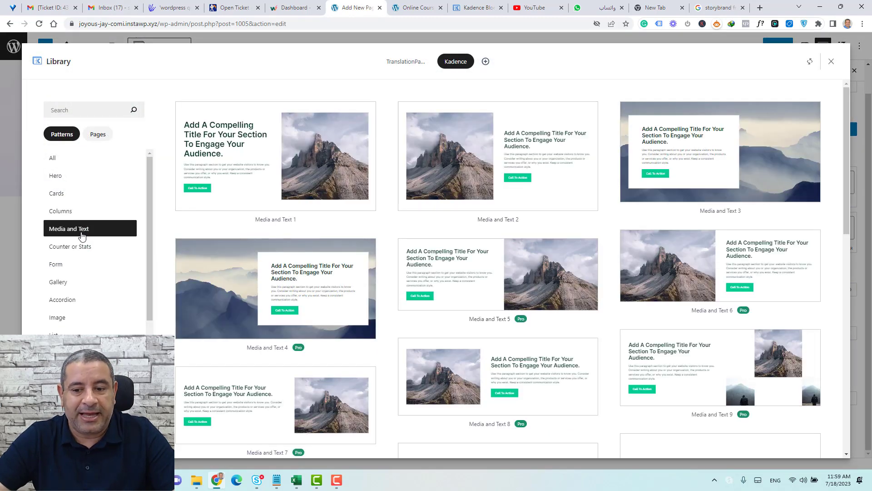
{"action": "scroll", "coordinate": [613, 315], "scroll_direction": "down", "scroll_amount": 6}
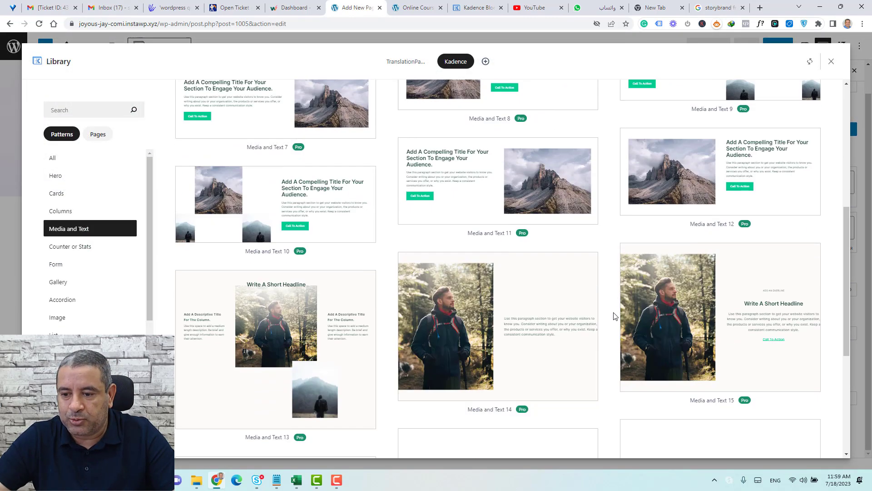
{"action": "scroll", "coordinate": [613, 315], "scroll_direction": "down", "scroll_amount": 5}
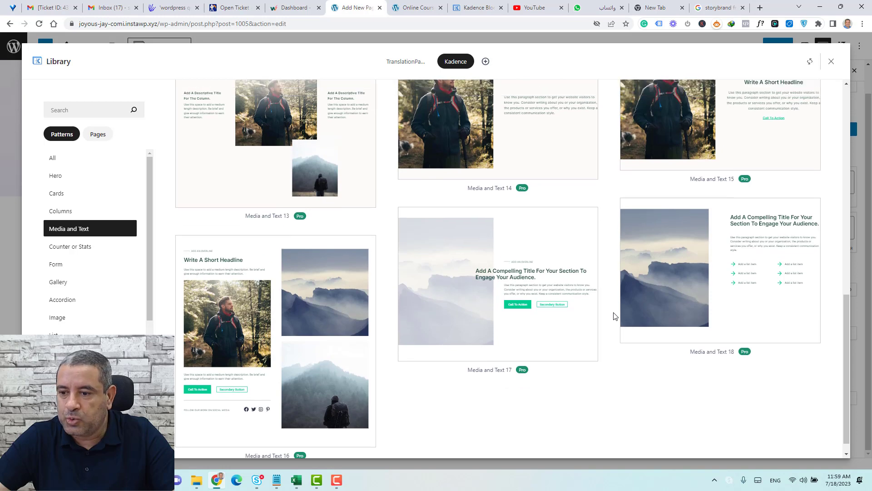
{"action": "scroll", "coordinate": [614, 315], "scroll_direction": "up", "scroll_amount": 3}
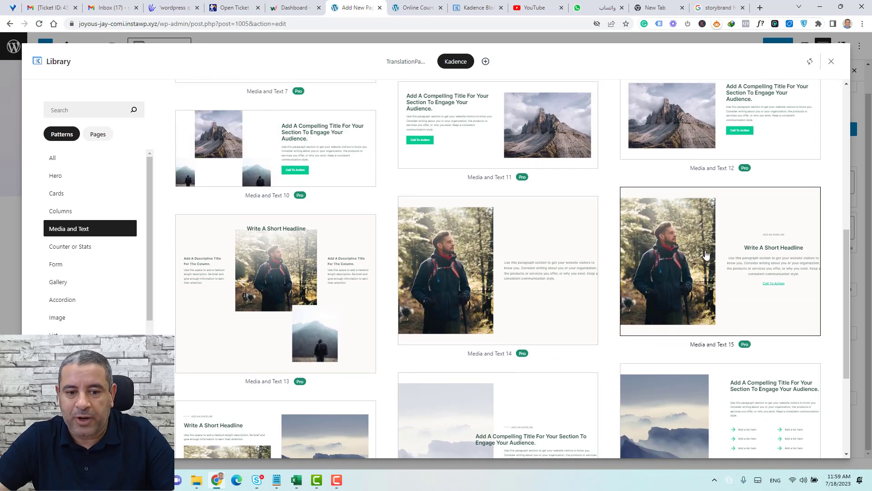
{"action": "scroll", "coordinate": [684, 263], "scroll_direction": "up", "scroll_amount": 2}
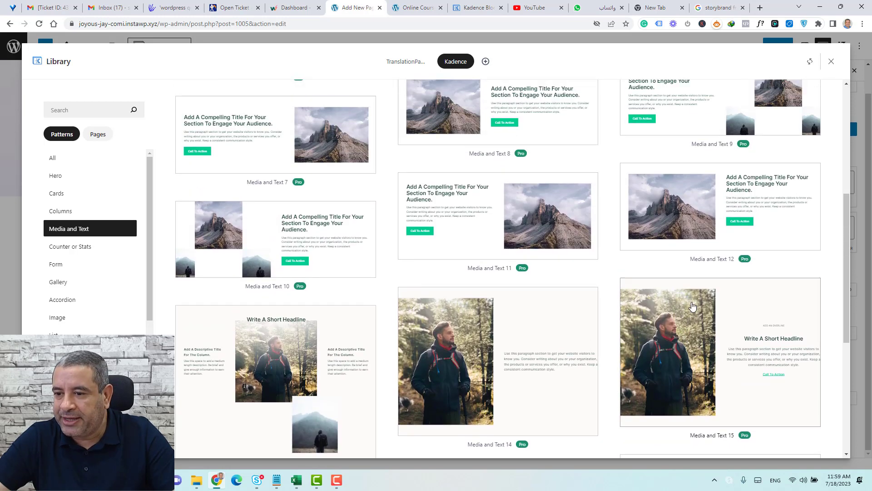
{"action": "left_click", "coordinate": [695, 192]}
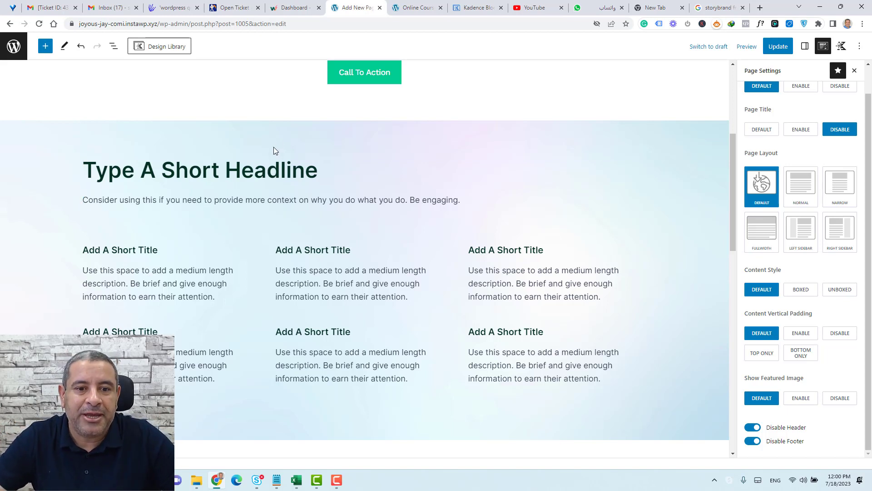
Duplicate the Type A Short Headline section and move the copy below the media sections.
{"action": "left_click", "coordinate": [301, 124]}
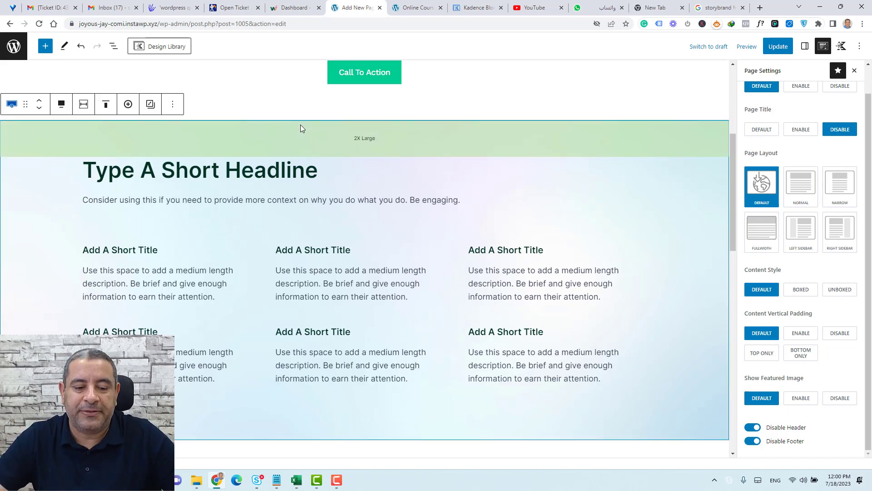
{"action": "left_click", "coordinate": [173, 107]}
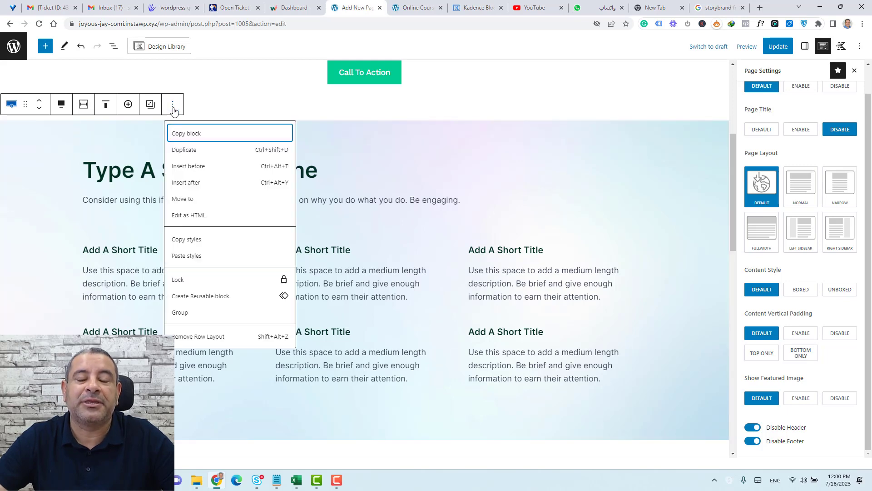
{"action": "left_click", "coordinate": [185, 151]}
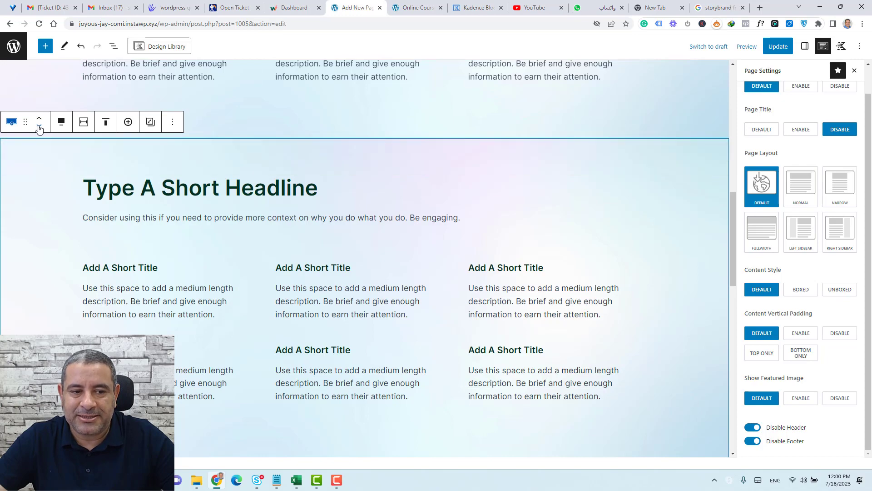
{"action": "left_click", "coordinate": [39, 128]}
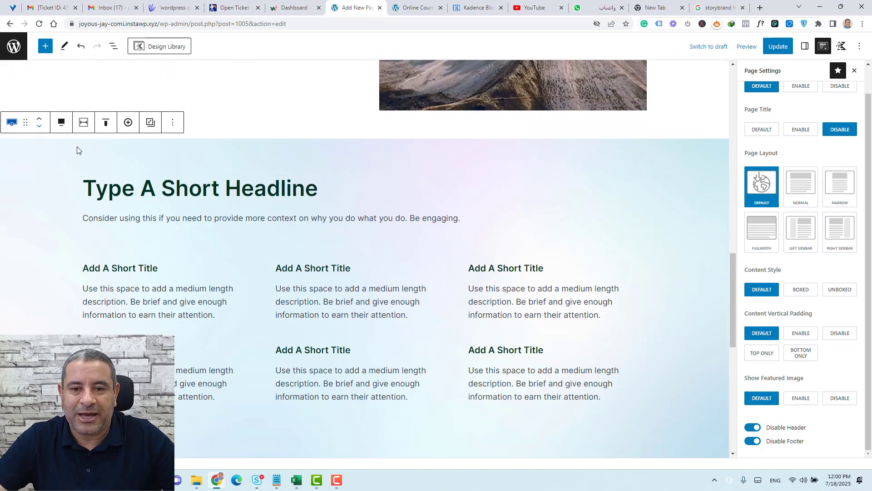
{"action": "scroll", "coordinate": [228, 190], "scroll_direction": "up", "scroll_amount": 14}
{"action": "scroll", "coordinate": [228, 190], "scroll_direction": "down", "scroll_amount": 4}
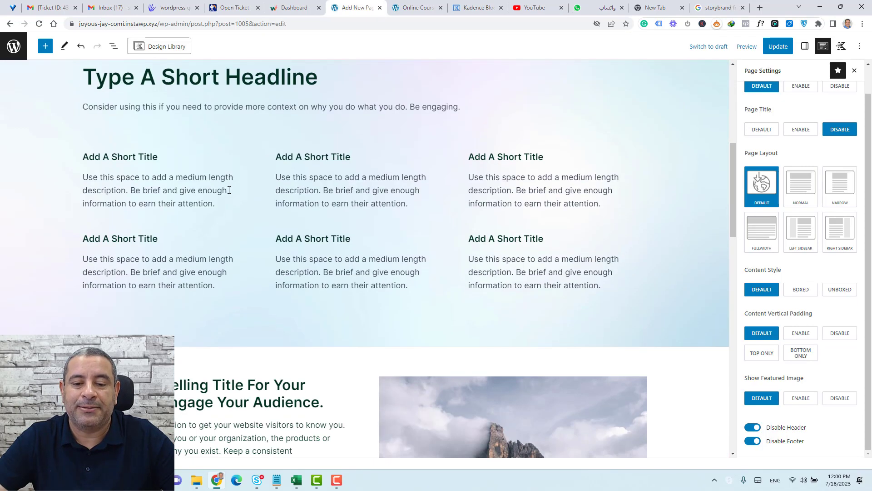
{"action": "scroll", "coordinate": [229, 190], "scroll_direction": "down", "scroll_amount": 10}
{"action": "left_click", "coordinate": [229, 185]}
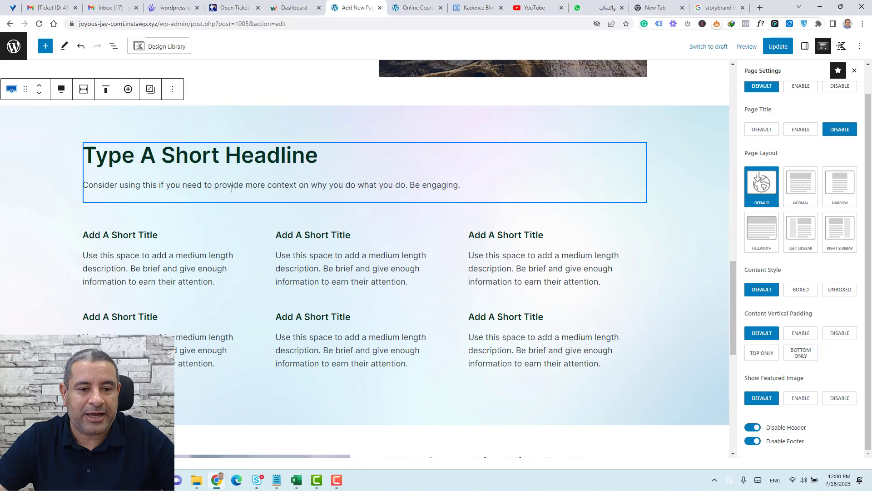
{"action": "left_click", "coordinate": [39, 93]}
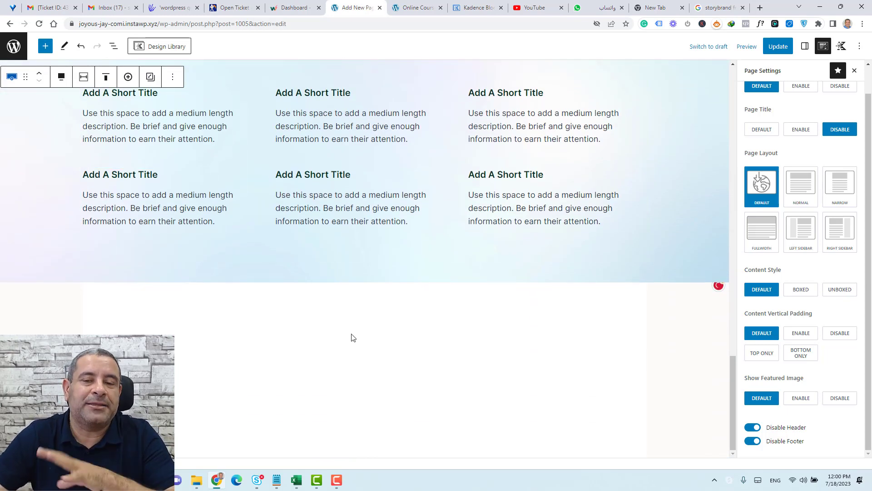
Insert the Accordion 4 FAQ pattern from the Accordion category at the page end.
{"action": "left_click", "coordinate": [179, 50]}
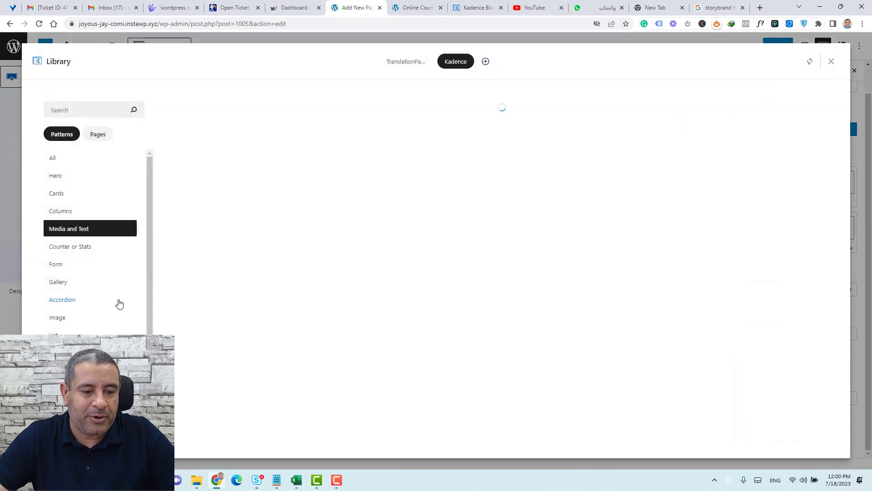
{"action": "scroll", "coordinate": [119, 302], "scroll_direction": "down", "scroll_amount": 3}
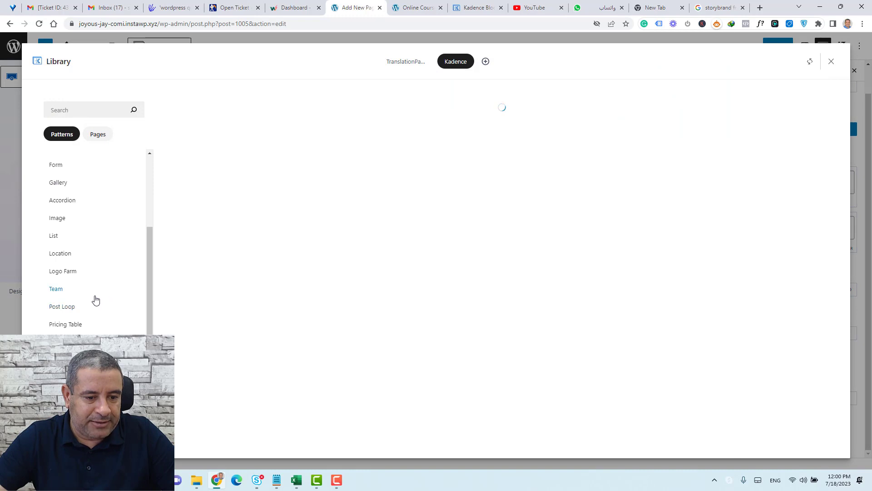
{"action": "left_click", "coordinate": [62, 204]}
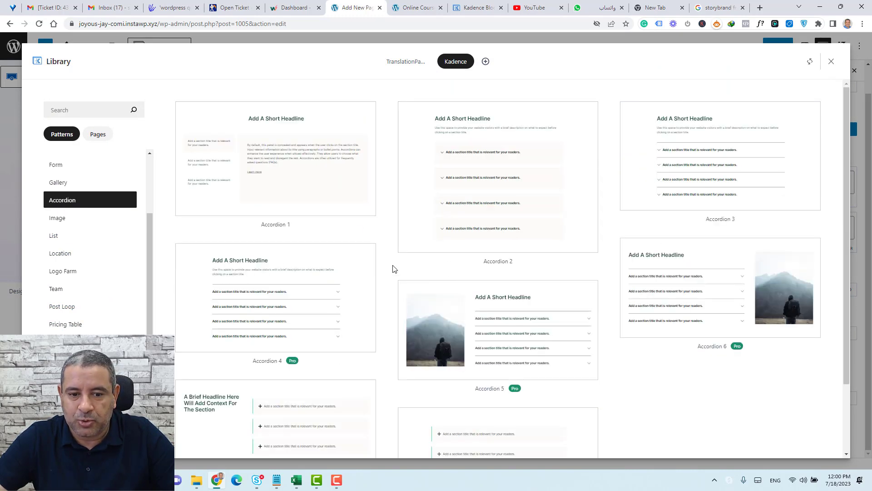
{"action": "left_click", "coordinate": [321, 266]}
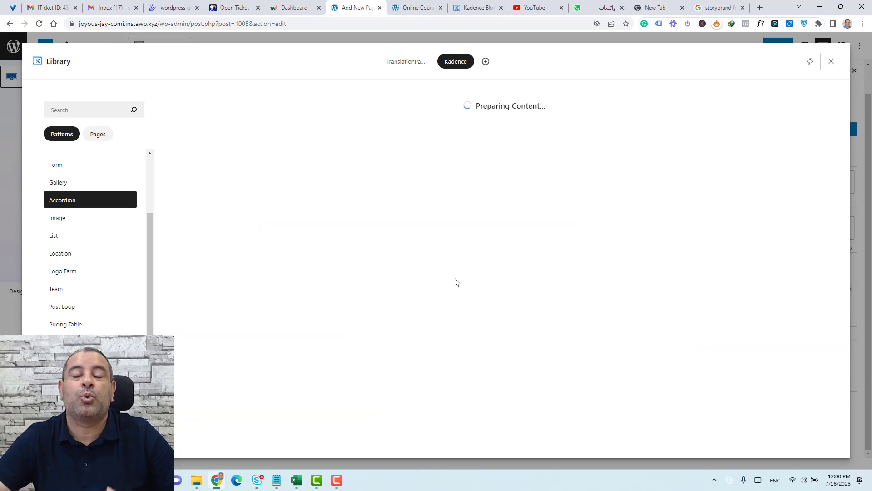
{"action": "scroll", "coordinate": [609, 285], "scroll_direction": "up", "scroll_amount": 10}
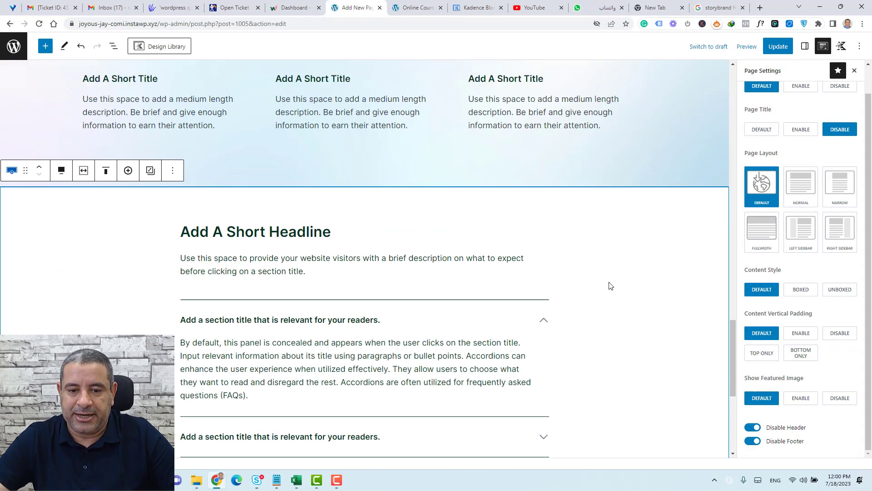
{"action": "scroll", "coordinate": [609, 286], "scroll_direction": "up", "scroll_amount": 6}
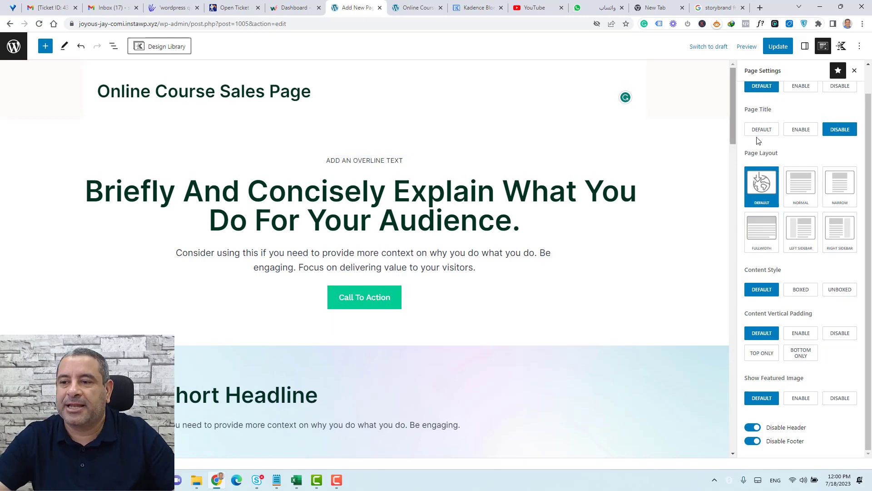
Update the page, review the new sections and accordion live, then select the hero in the editor.
{"action": "left_click", "coordinate": [778, 46]}
{"action": "left_click", "coordinate": [408, 4]}
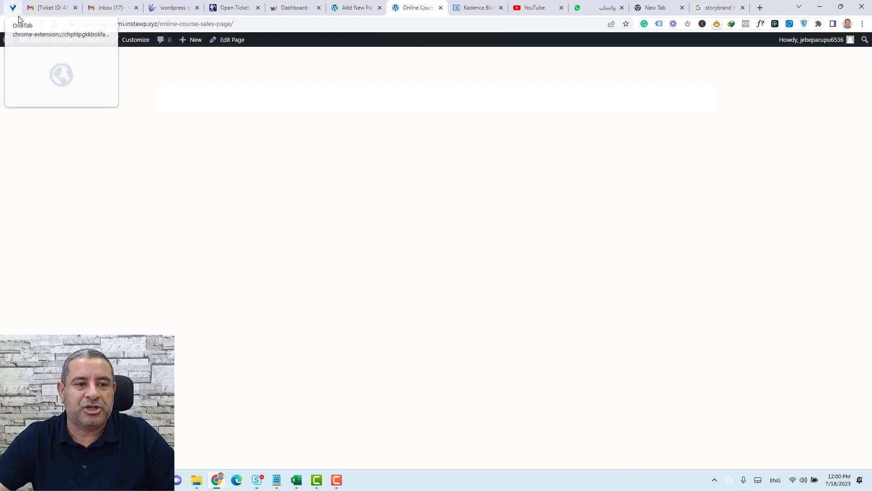
{"action": "left_click", "coordinate": [39, 23]}
{"action": "scroll", "coordinate": [560, 231], "scroll_direction": "down", "scroll_amount": 20}
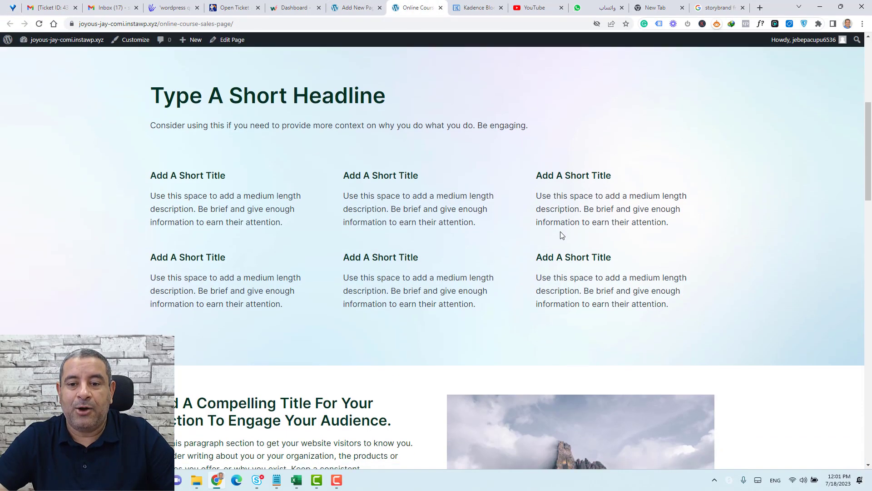
{"action": "scroll", "coordinate": [560, 230], "scroll_direction": "down", "scroll_amount": 10}
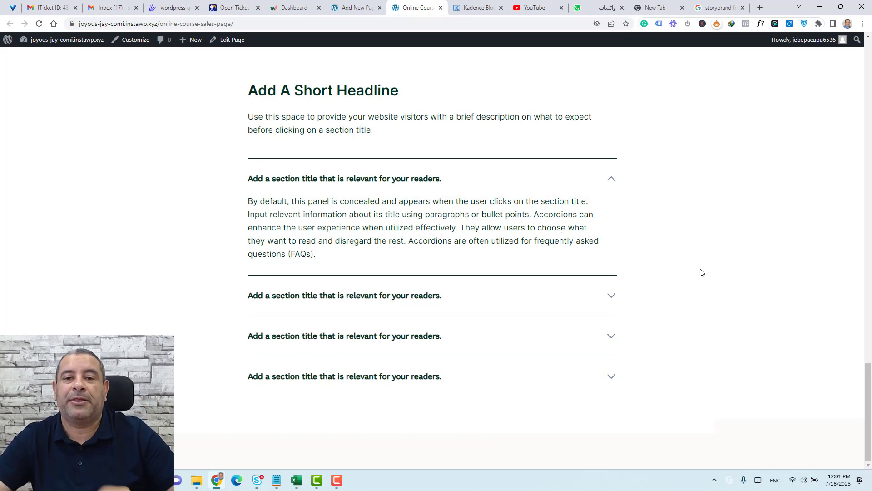
{"action": "scroll", "coordinate": [700, 267], "scroll_direction": "up", "scroll_amount": 6}
{"action": "scroll", "coordinate": [696, 268], "scroll_direction": "up", "scroll_amount": 10}
{"action": "scroll", "coordinate": [697, 268], "scroll_direction": "down", "scroll_amount": 6}
{"action": "scroll", "coordinate": [664, 236], "scroll_direction": "up", "scroll_amount": 2}
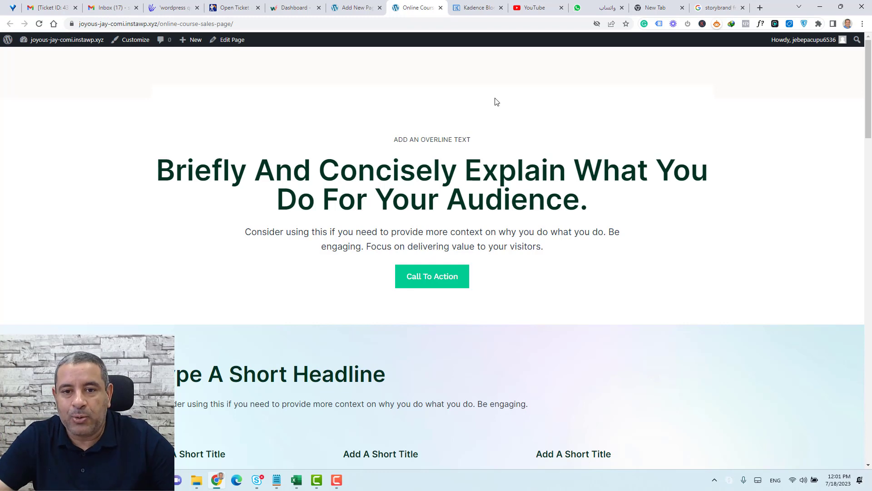
{"action": "left_click", "coordinate": [357, 7]}
{"action": "left_click", "coordinate": [293, 137]}
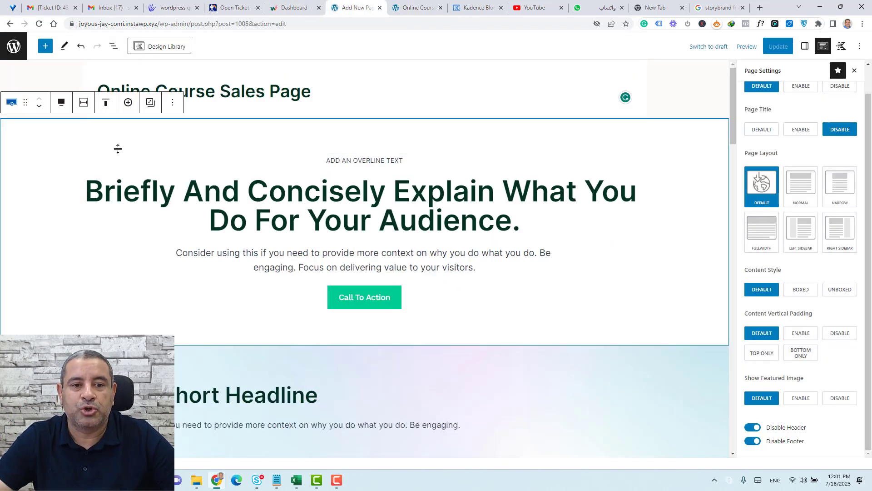
Duplicate the hero section and move the copy down below the FAQ accordion.
{"action": "left_click_drag", "start_coordinate": [118, 149], "coordinate": [136, 141]}
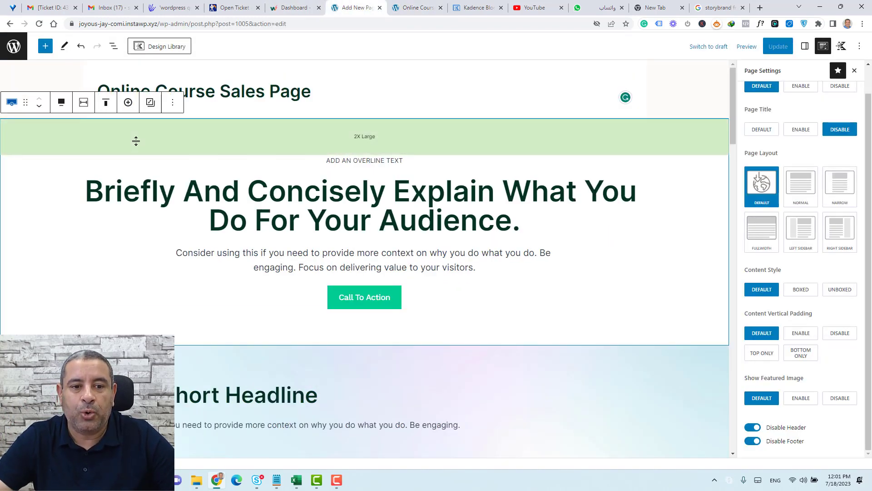
{"action": "left_click", "coordinate": [171, 104]}
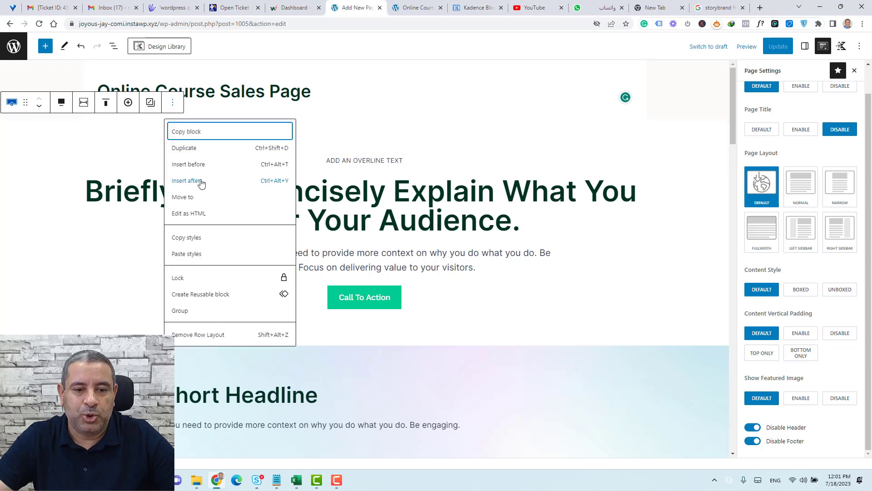
{"action": "left_click", "coordinate": [193, 147]}
{"action": "left_click", "coordinate": [39, 220]}
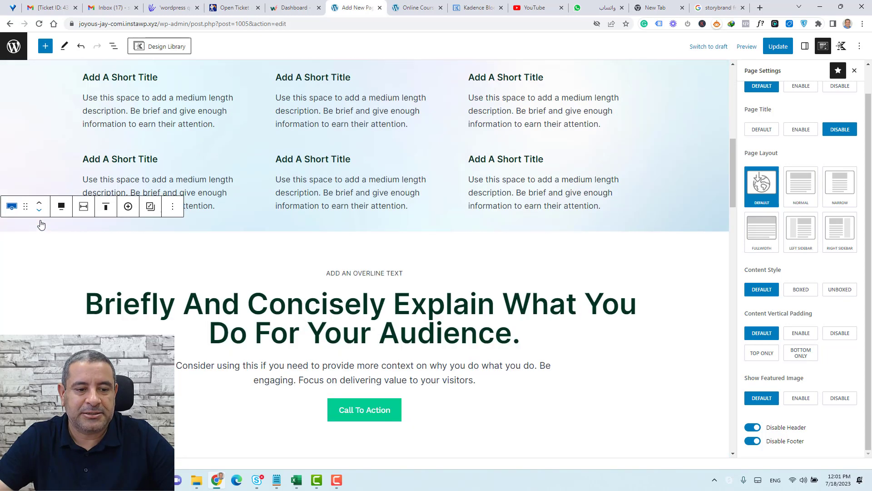
{"action": "left_click", "coordinate": [39, 220]}
{"action": "left_click", "coordinate": [39, 220]}
{"action": "left_click", "coordinate": [39, 219]}
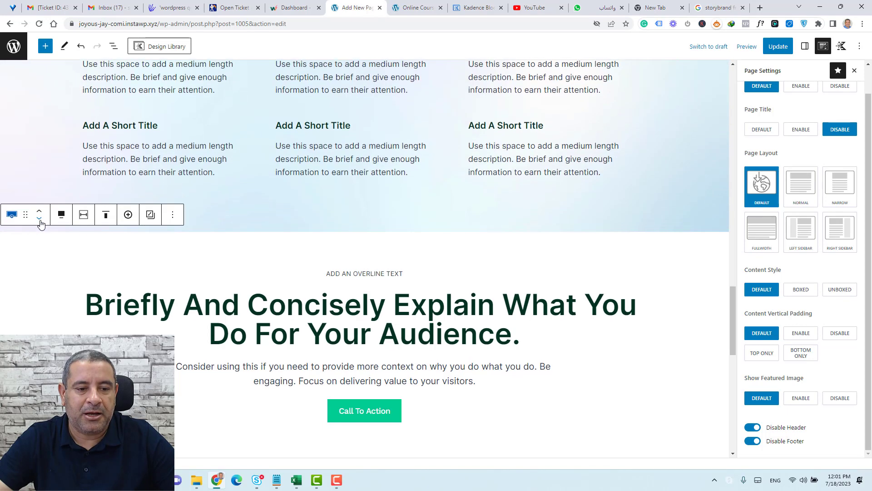
{"action": "left_click", "coordinate": [39, 219]}
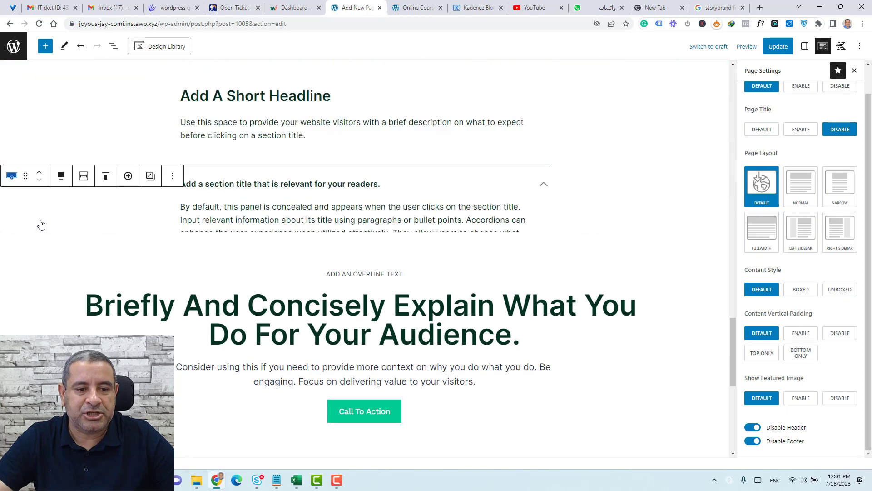
Save the page with Update and show the List View block outline.
{"action": "left_click", "coordinate": [778, 46]}
{"action": "scroll", "coordinate": [625, 272], "scroll_direction": "up", "scroll_amount": 10}
{"action": "scroll", "coordinate": [629, 281], "scroll_direction": "up", "scroll_amount": 10}
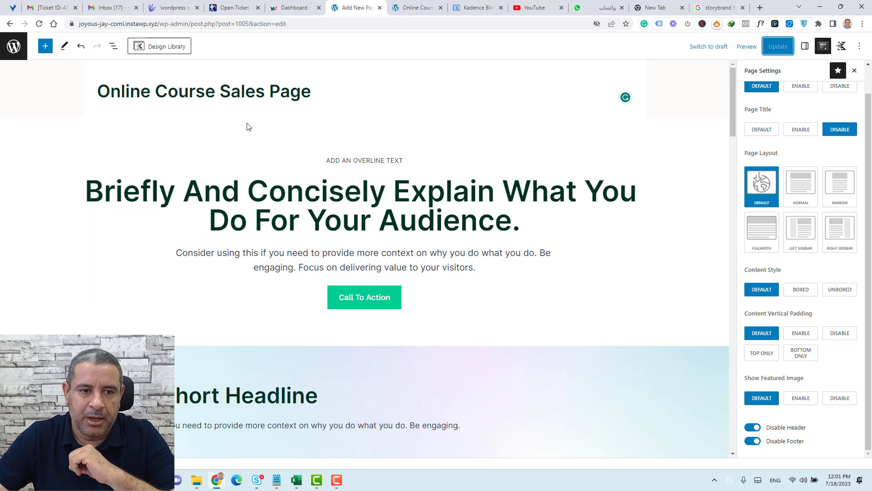
{"action": "left_click", "coordinate": [114, 46]}
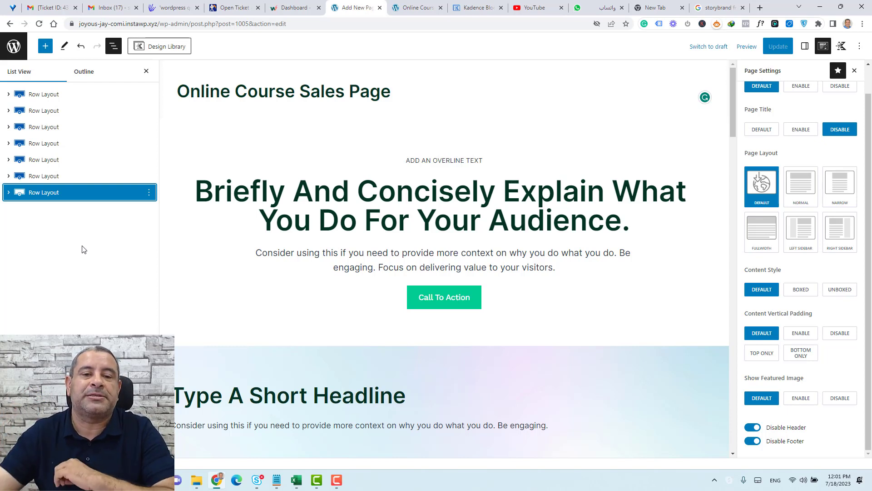
{"action": "left_click", "coordinate": [55, 96]}
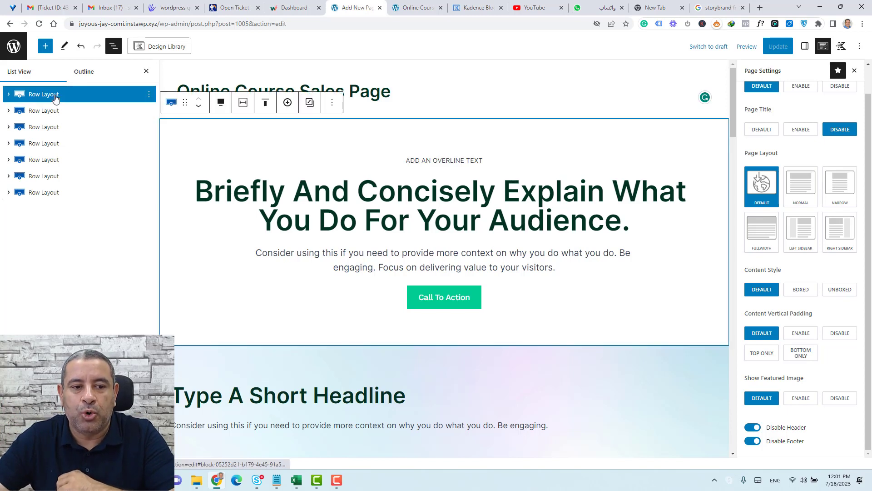
{"action": "left_click", "coordinate": [9, 95]}
{"action": "left_click", "coordinate": [44, 116]}
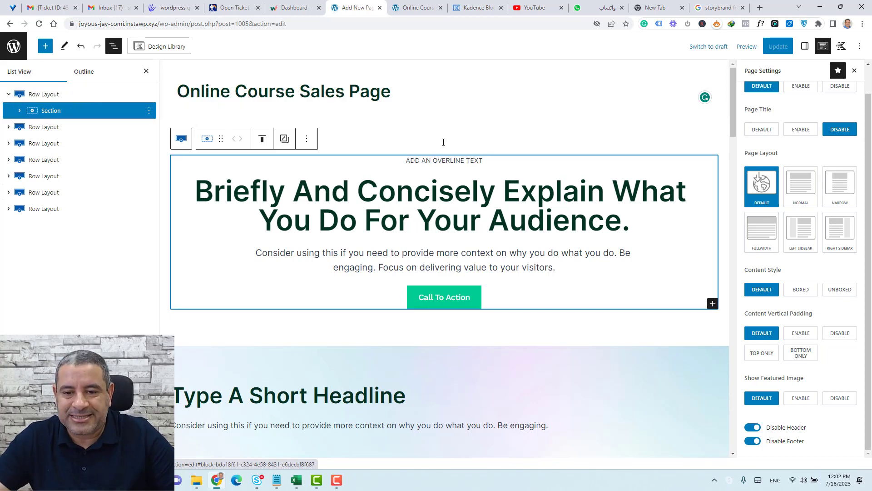
{"action": "left_click", "coordinate": [54, 96]}
{"action": "left_click", "coordinate": [61, 113]}
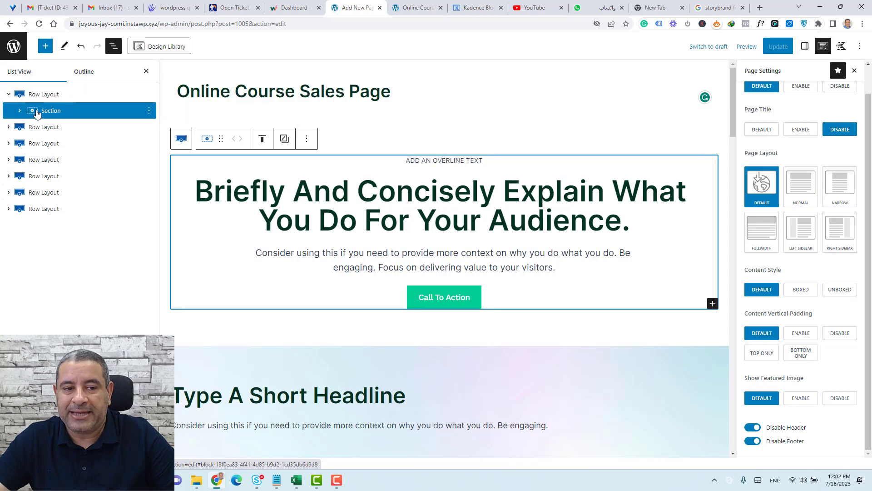
{"action": "left_click", "coordinate": [20, 111]}
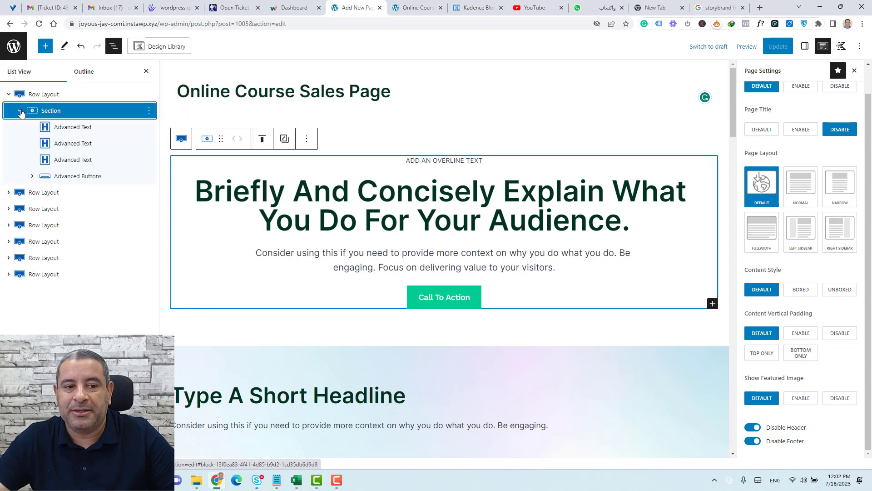
{"action": "left_click", "coordinate": [70, 129]}
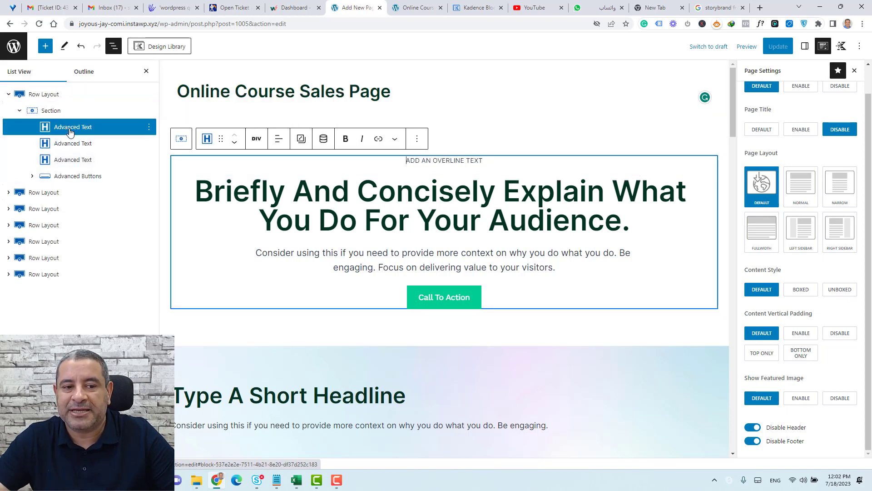
{"action": "left_click", "coordinate": [82, 180]}
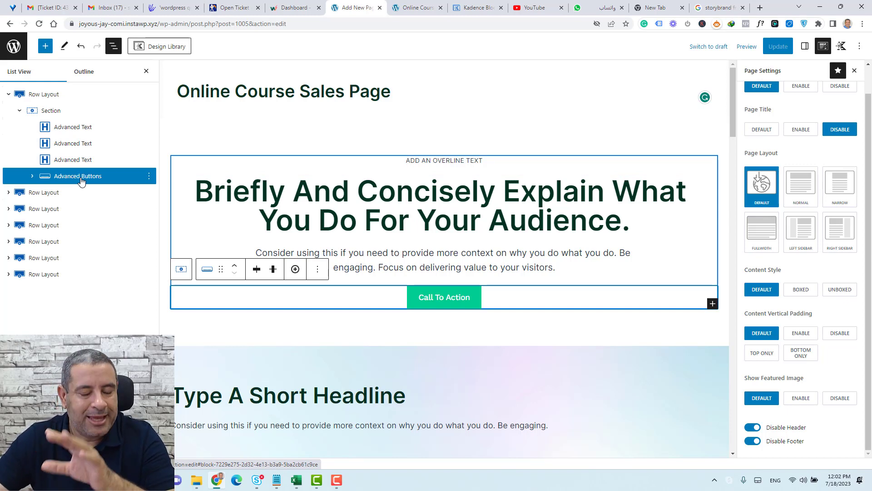
{"action": "left_click", "coordinate": [8, 95]}
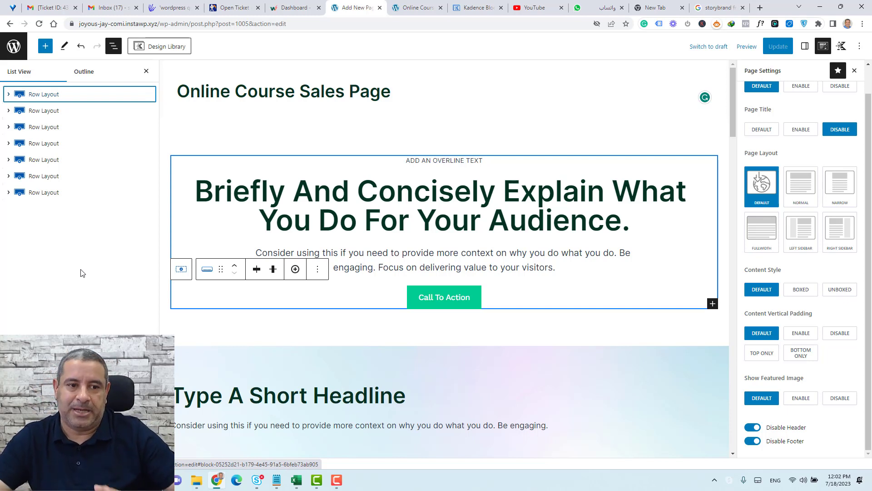
{"action": "left_click", "coordinate": [57, 97]}
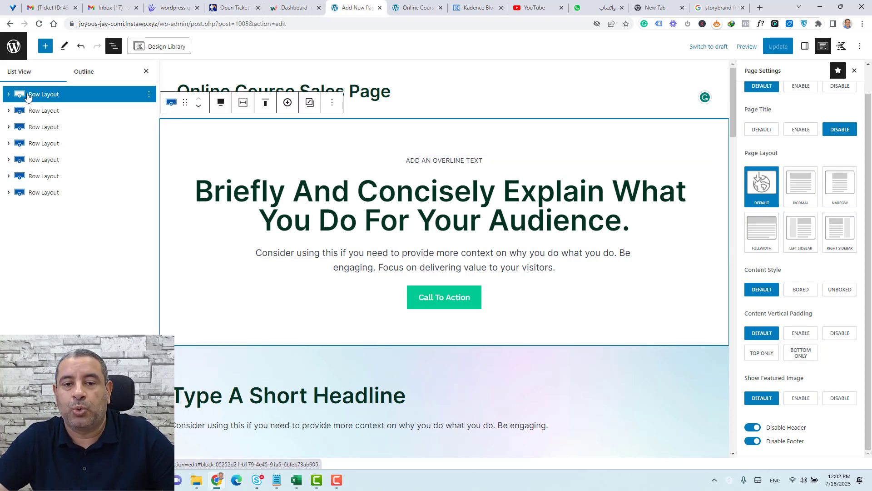
{"action": "left_click", "coordinate": [9, 95]}
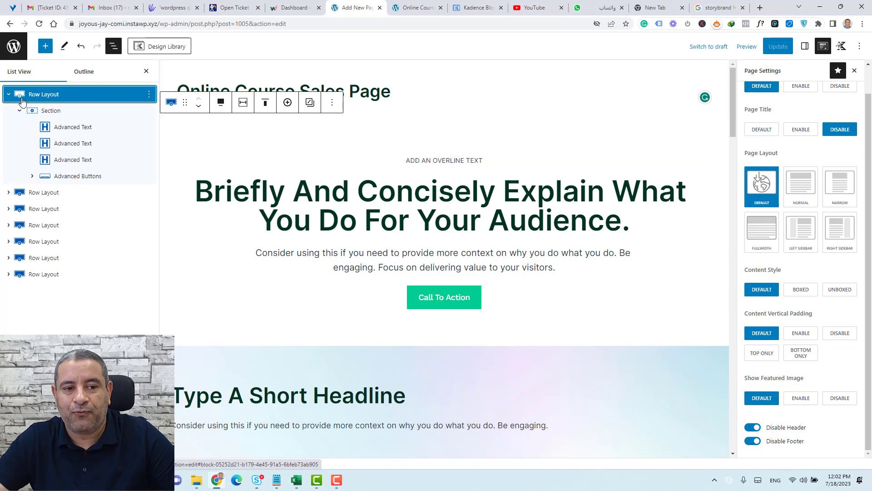
{"action": "left_click", "coordinate": [45, 113]}
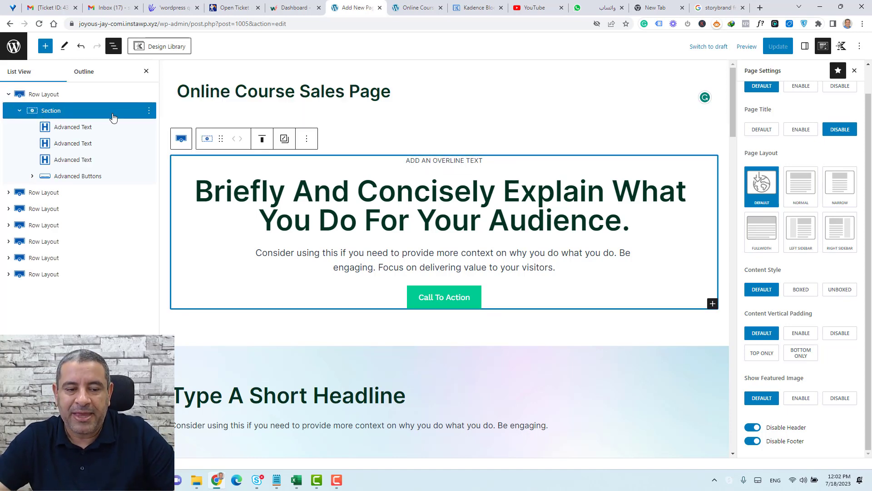
{"action": "left_click", "coordinate": [88, 129]}
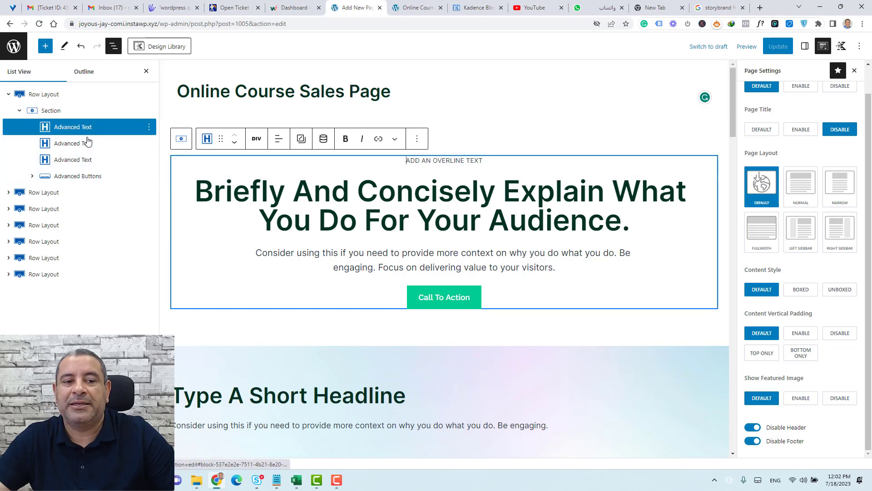
{"action": "left_click", "coordinate": [88, 144]}
{"action": "left_click", "coordinate": [88, 161]}
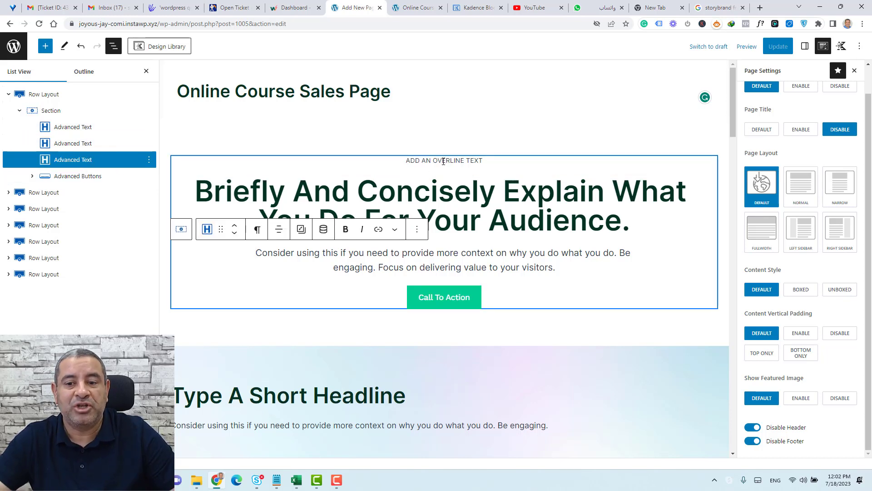
{"action": "left_click", "coordinate": [452, 197]}
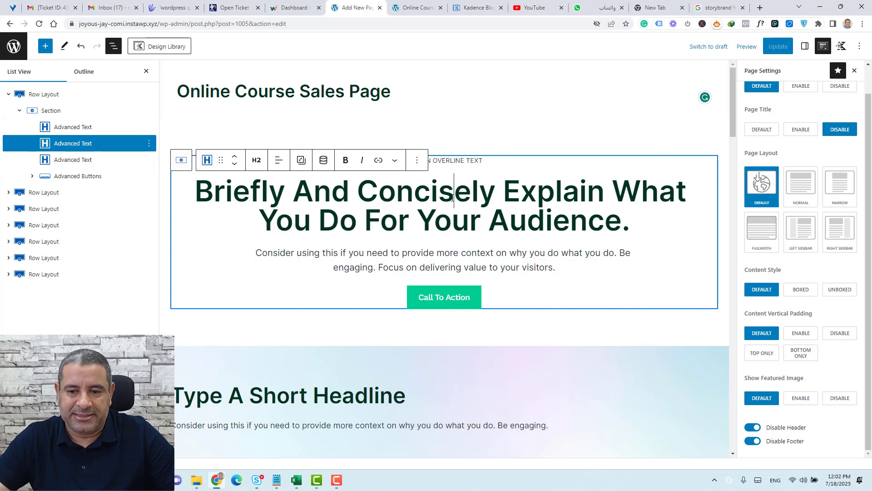
{"action": "left_click", "coordinate": [21, 113]}
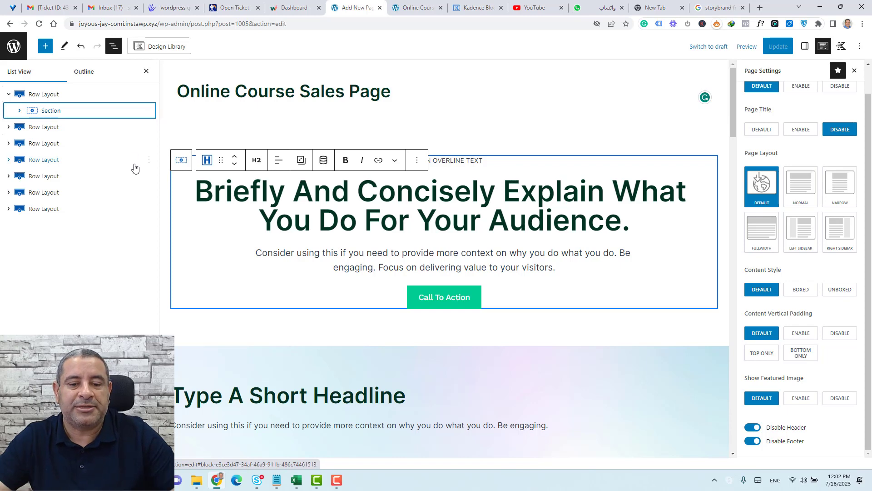
{"action": "scroll", "coordinate": [220, 208], "scroll_direction": "down", "scroll_amount": 10}
{"action": "scroll", "coordinate": [221, 208], "scroll_direction": "down", "scroll_amount": 1}
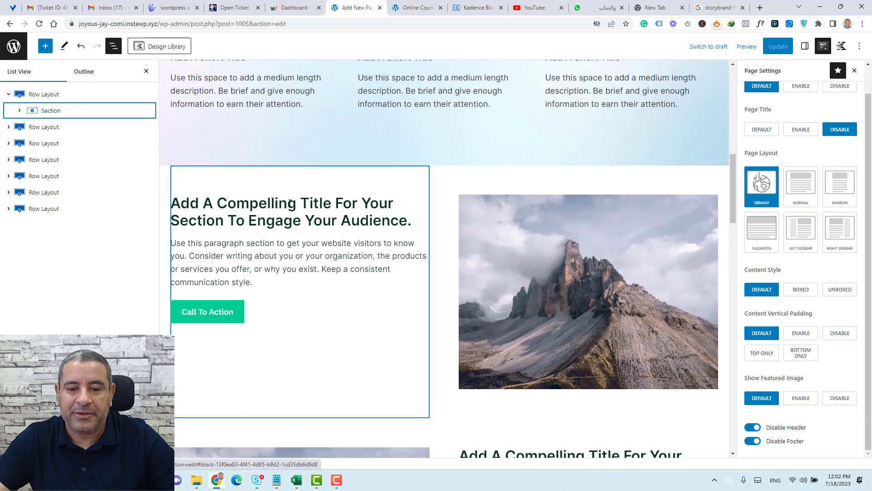
{"action": "left_click", "coordinate": [8, 94]}
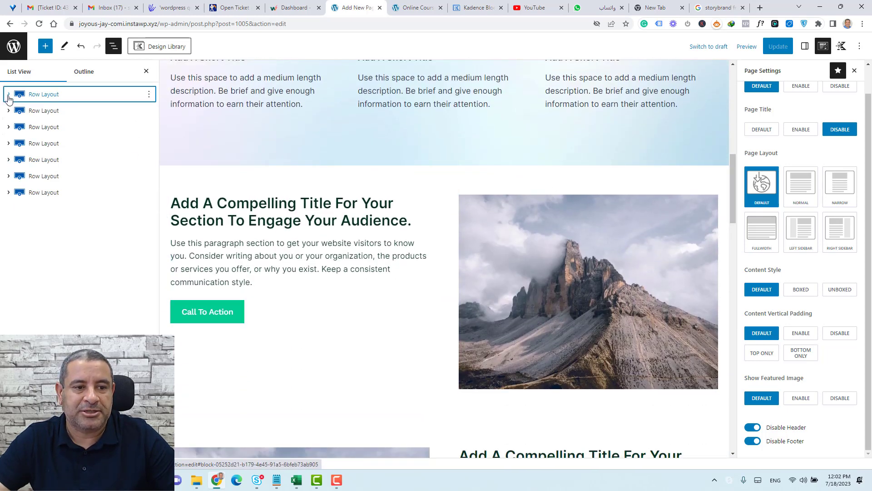
{"action": "left_click", "coordinate": [35, 128]}
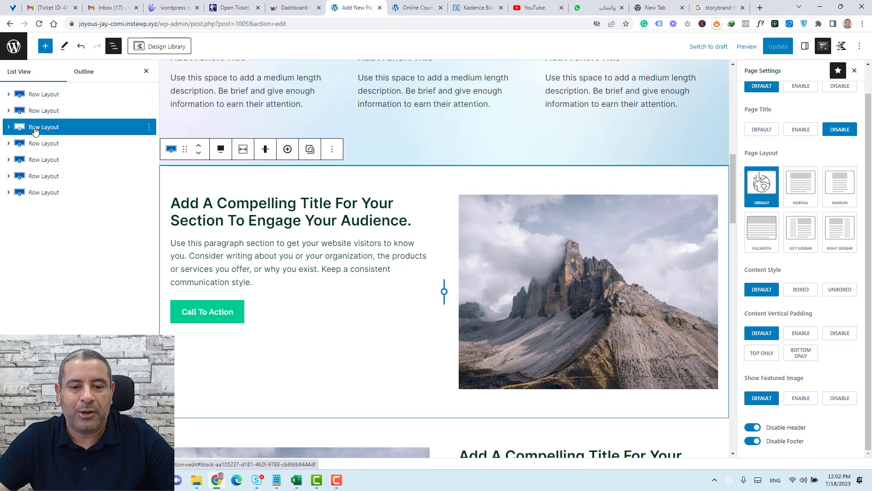
{"action": "left_click", "coordinate": [9, 127]}
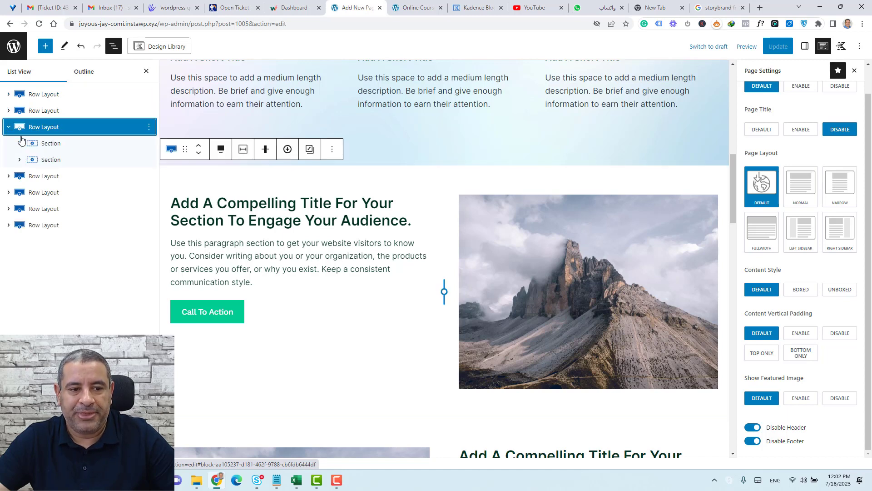
{"action": "left_click", "coordinate": [36, 145]}
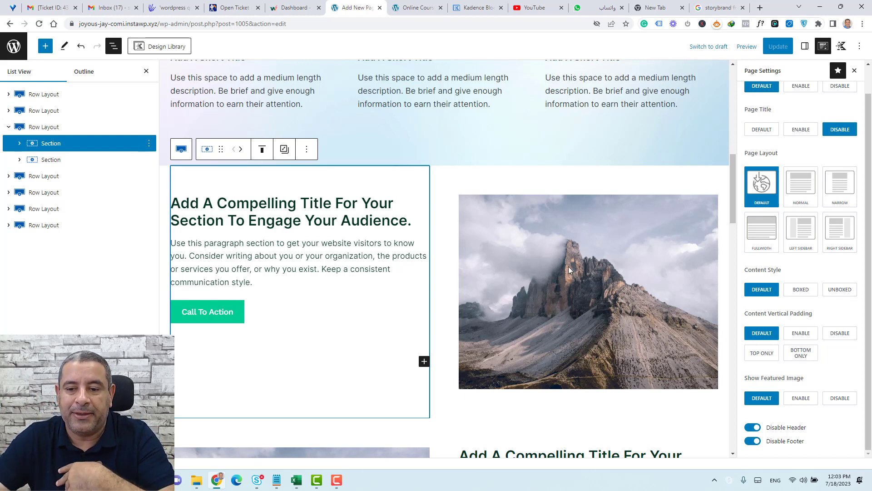
{"action": "left_click", "coordinate": [71, 161]}
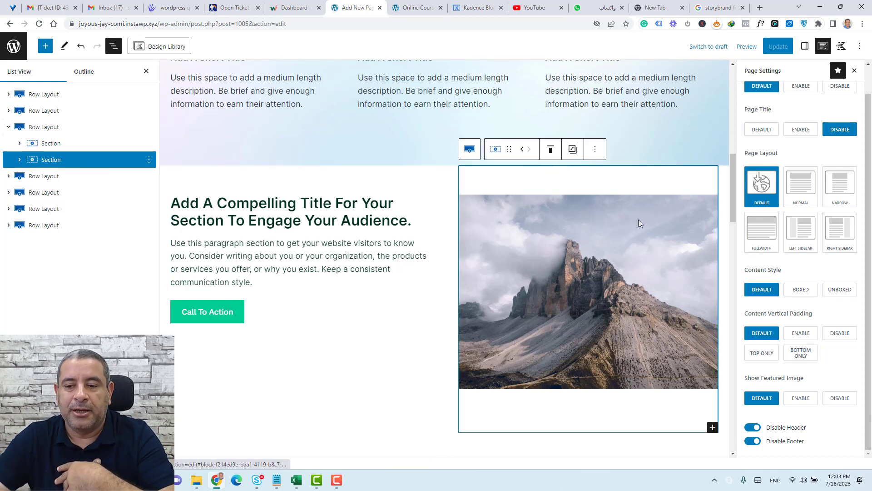
{"action": "left_click", "coordinate": [40, 128]}
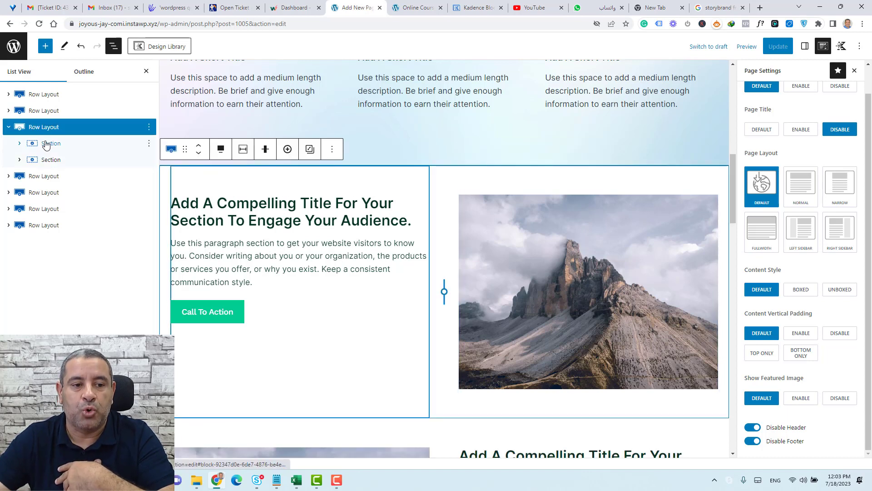
{"action": "left_click", "coordinate": [8, 128]}
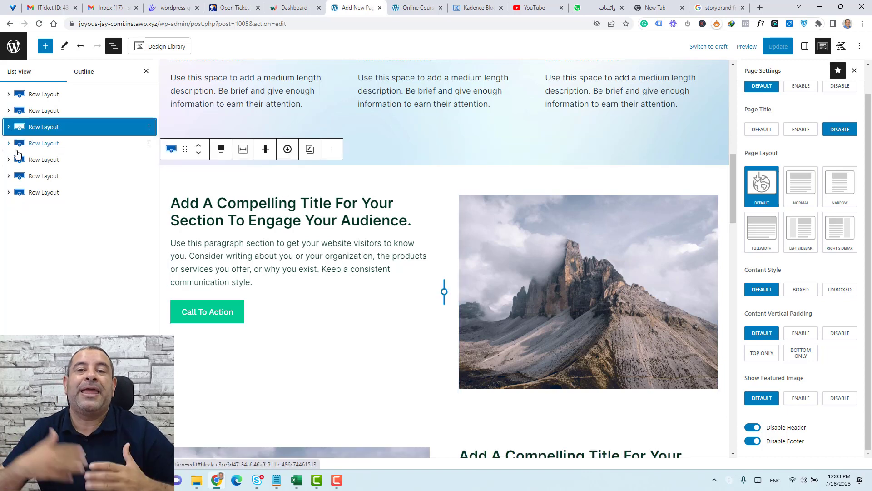
{"action": "scroll", "coordinate": [459, 271], "scroll_direction": "up", "scroll_amount": 7}
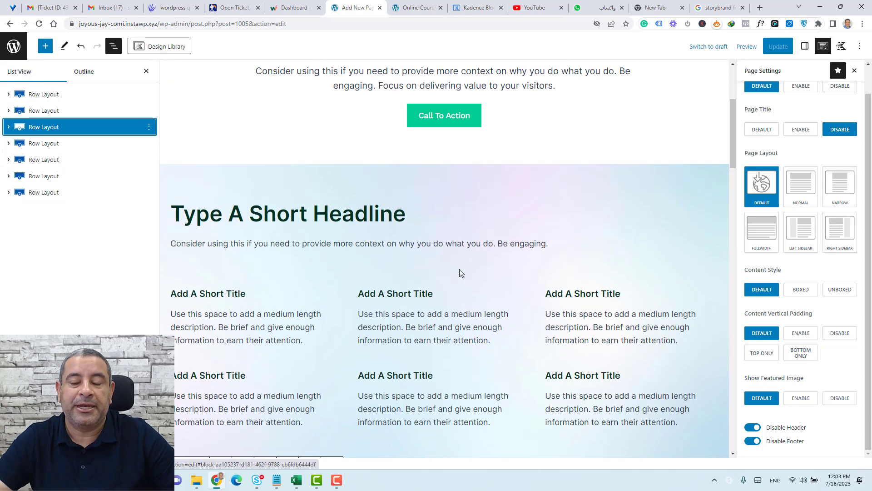
{"action": "scroll", "coordinate": [459, 269], "scroll_direction": "up", "scroll_amount": 4}
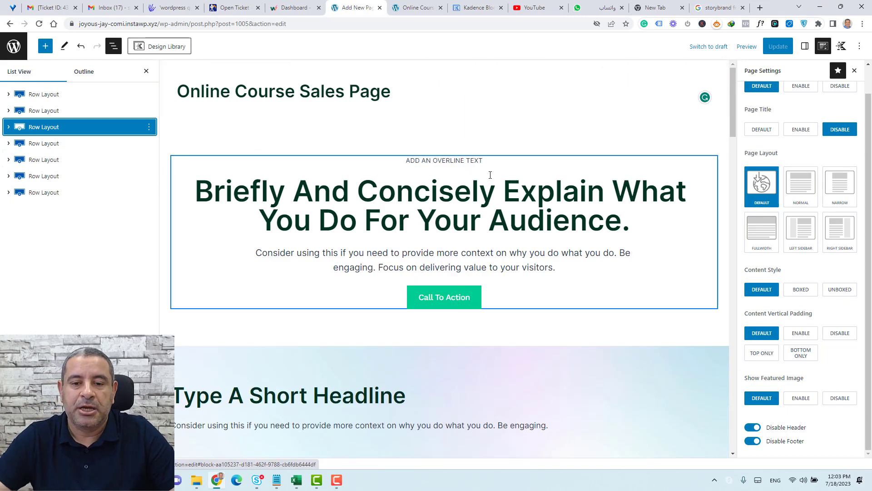
{"action": "left_click", "coordinate": [93, 97]}
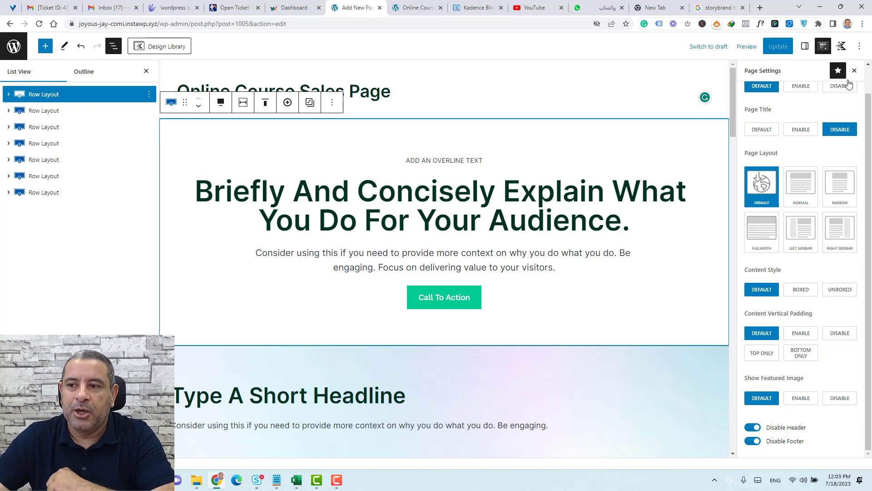
Reselect the hero Row Layout and show its Style tab Background Settings.
{"action": "left_click", "coordinate": [805, 46]}
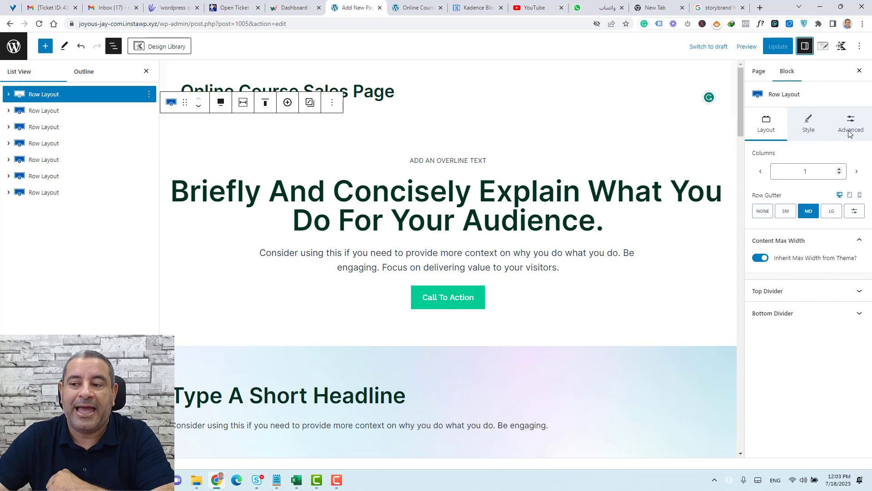
{"action": "left_click", "coordinate": [447, 195]}
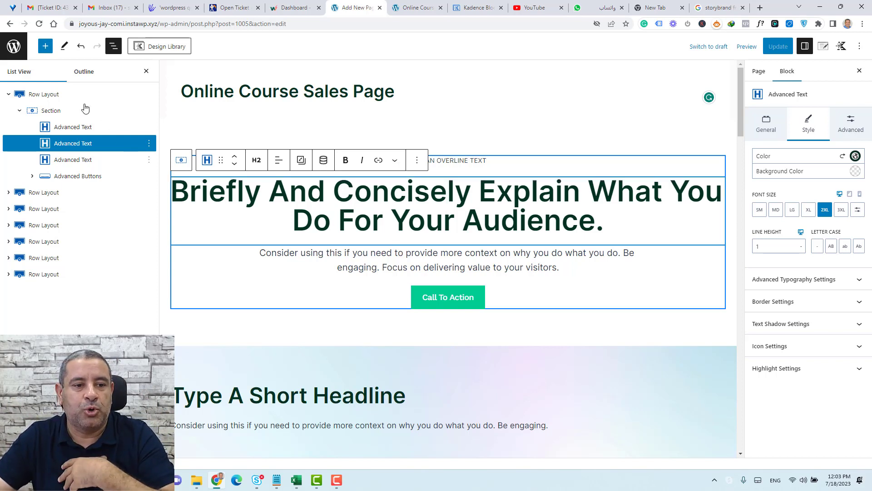
{"action": "left_click", "coordinate": [71, 95]}
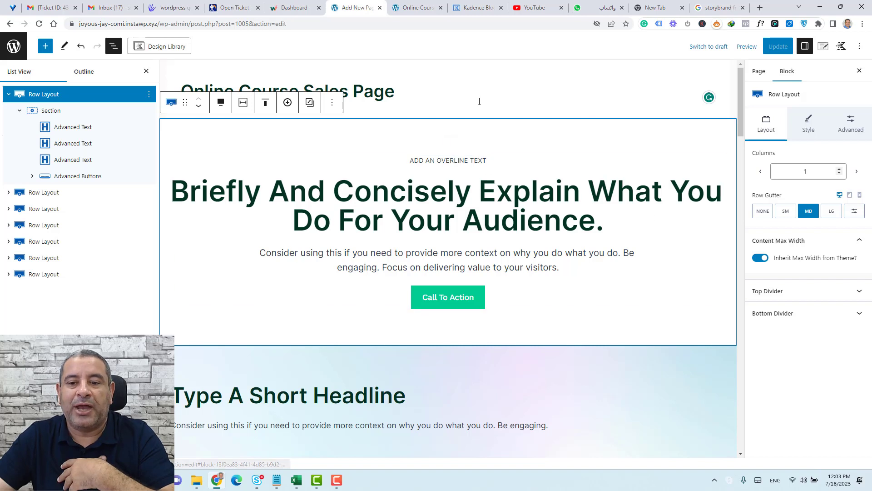
{"action": "left_click", "coordinate": [808, 127]}
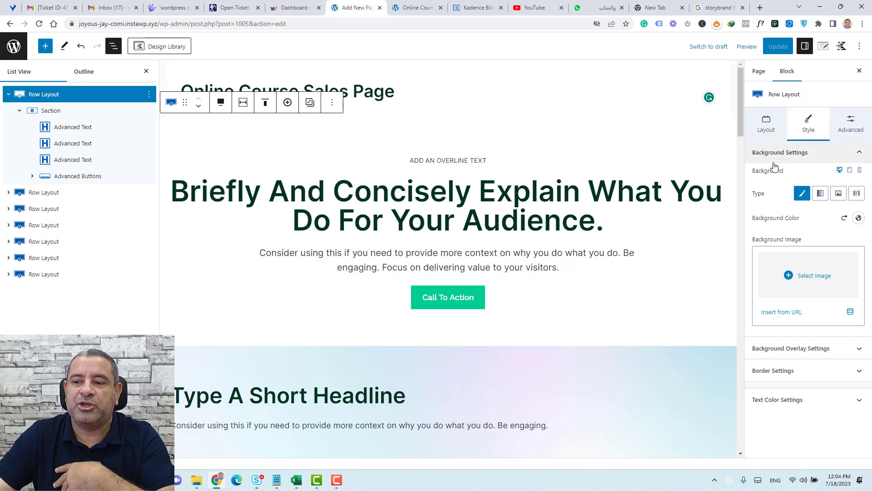
Set the hero row's background colour to the light beige F5F2ED preset.
{"action": "left_click", "coordinate": [858, 219]}
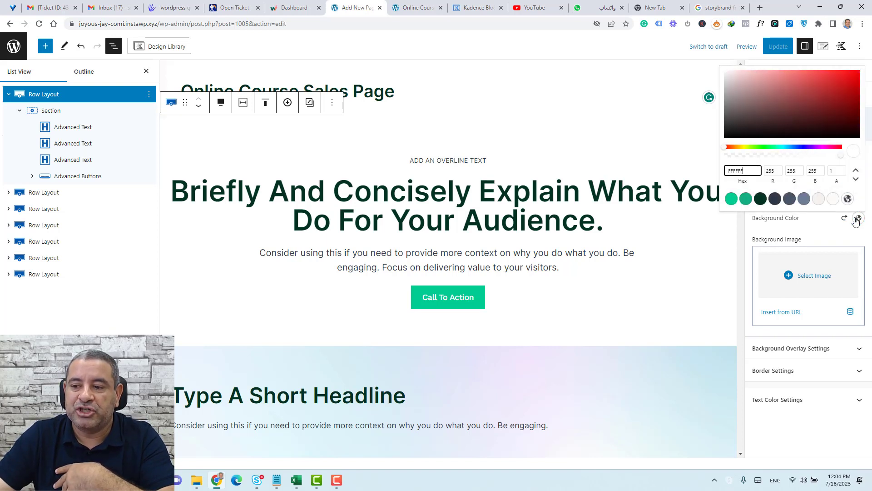
{"action": "left_click", "coordinate": [818, 200]}
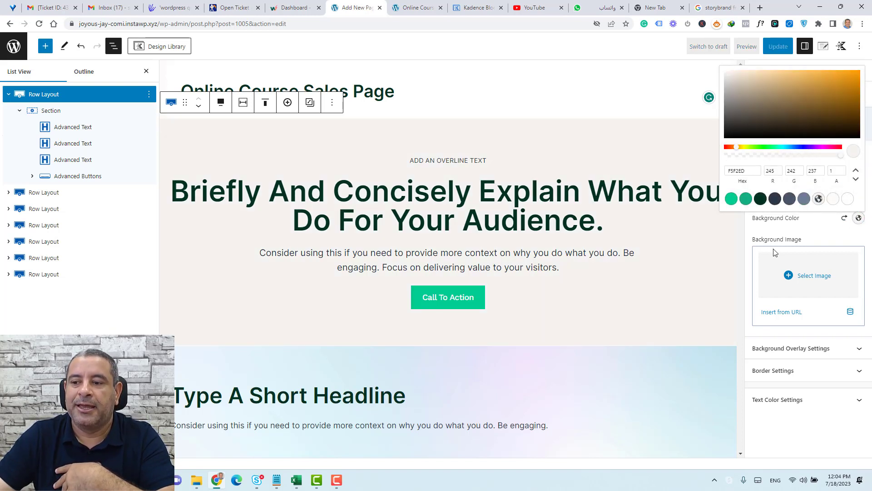
{"action": "left_click", "coordinate": [774, 220]}
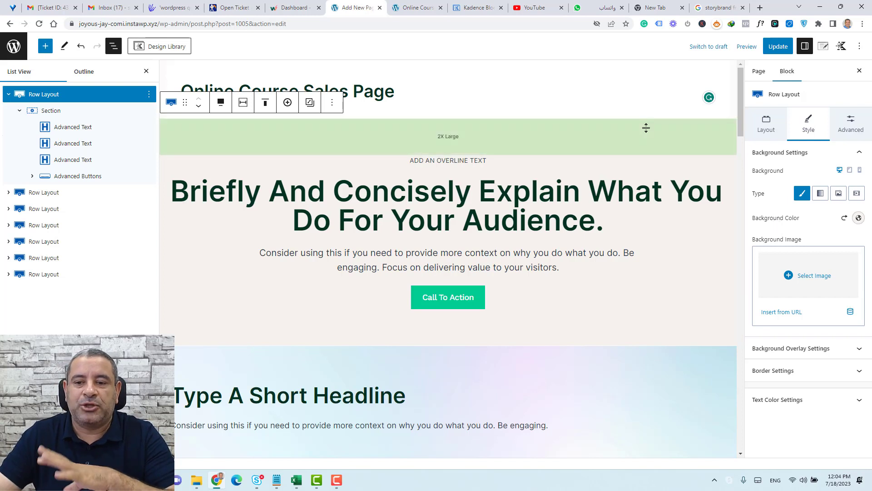
Replace the hero headline with the 'Learn French In Just 30 Days' text at 2XL size.
{"action": "triple_click", "coordinate": [516, 185]}
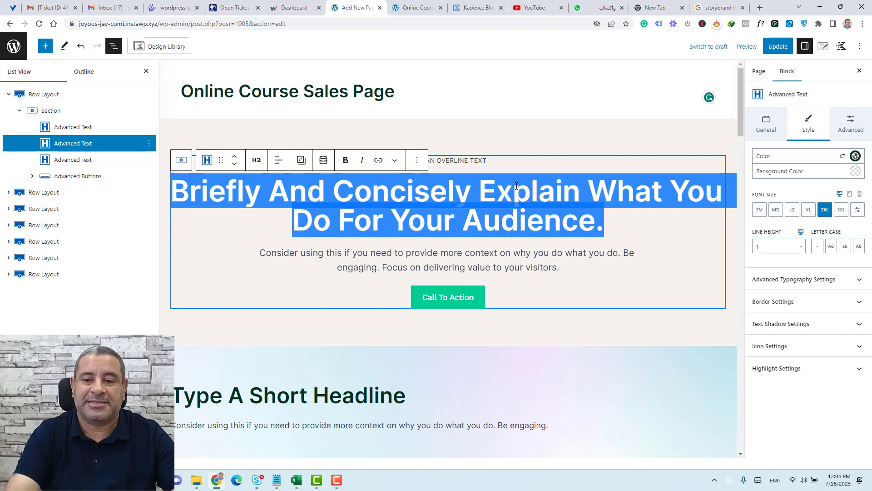
{"action": "type", "text": "Learn French In Just 30 Days With Other Learning To Move Fast In Your Learning Journey"}
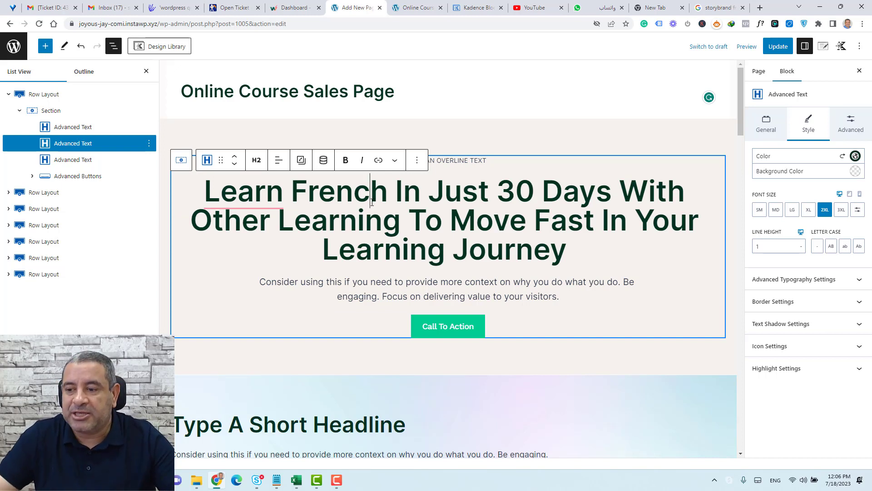
{"action": "left_click", "coordinate": [776, 209]}
{"action": "left_click", "coordinate": [793, 209]}
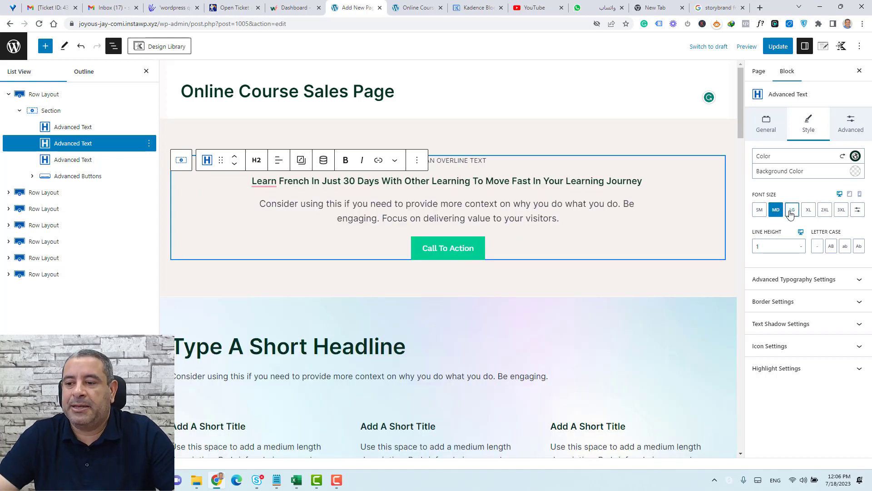
{"action": "left_click", "coordinate": [809, 210]}
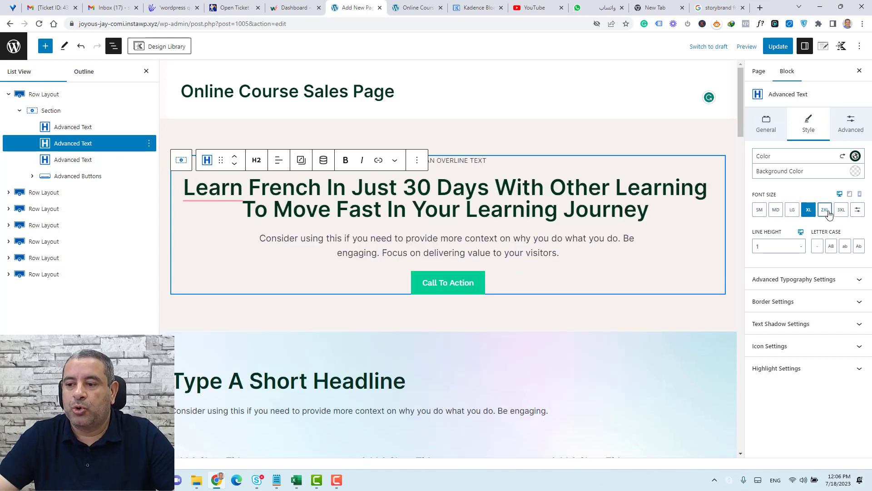
{"action": "left_click", "coordinate": [827, 211]}
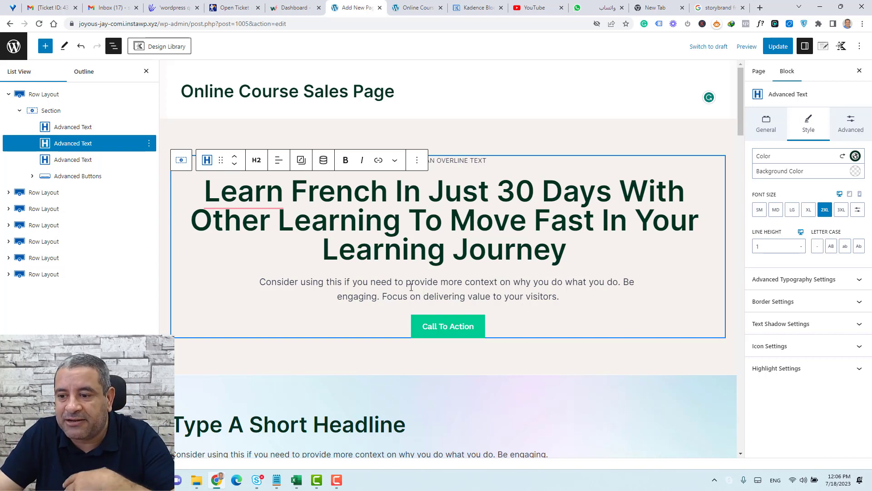
Set the hero headline's line height to 1.3.
{"action": "left_click", "coordinate": [767, 249]}
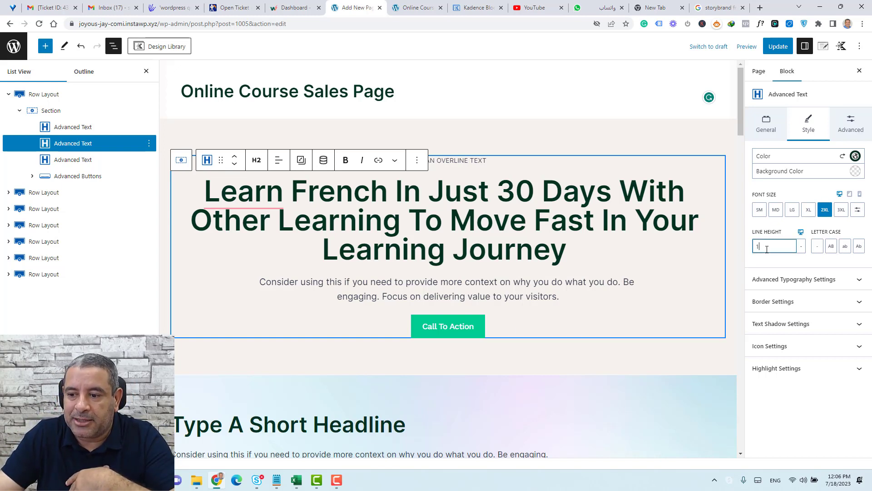
{"action": "type", "text": ".3"}
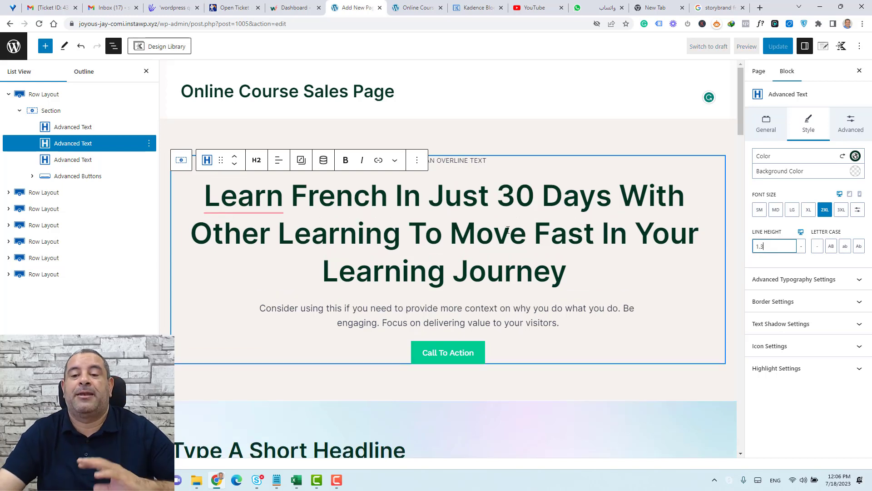
{"action": "left_click", "coordinate": [540, 125]}
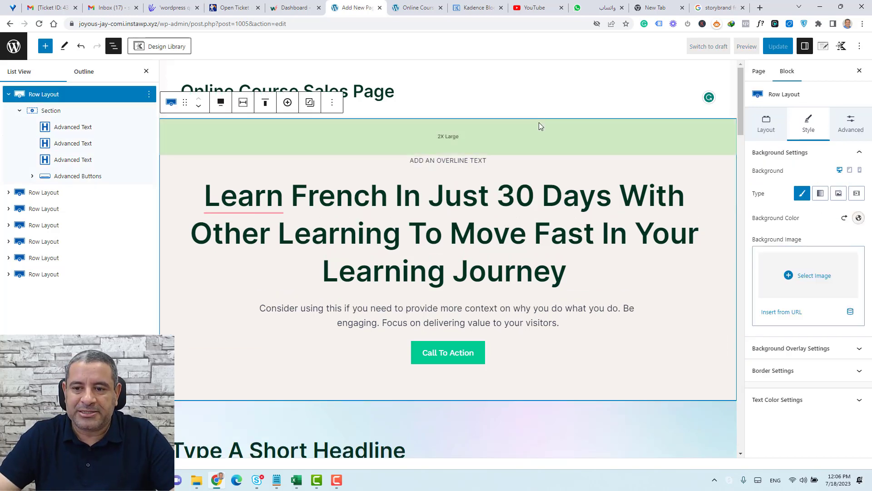
{"action": "scroll", "coordinate": [517, 207], "scroll_direction": "down", "scroll_amount": 3}
{"action": "scroll", "coordinate": [518, 206], "scroll_direction": "up", "scroll_amount": 2}
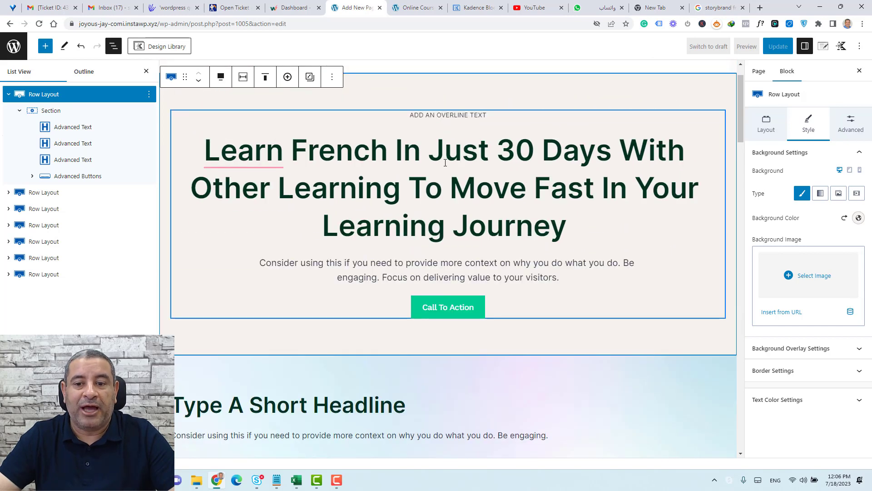
Remove the placeholder overline Advanced Text block above the hero headline.
{"action": "left_click", "coordinate": [448, 119]}
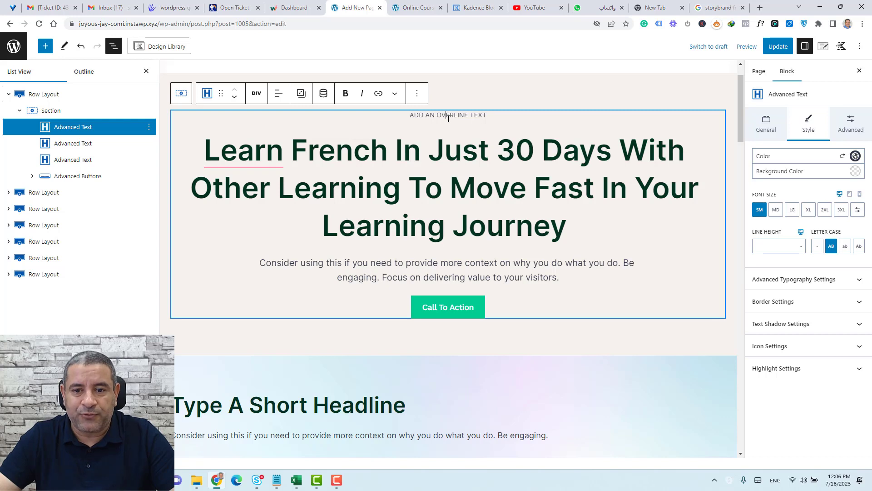
{"action": "left_click", "coordinate": [415, 94]}
{"action": "left_click", "coordinate": [462, 343]}
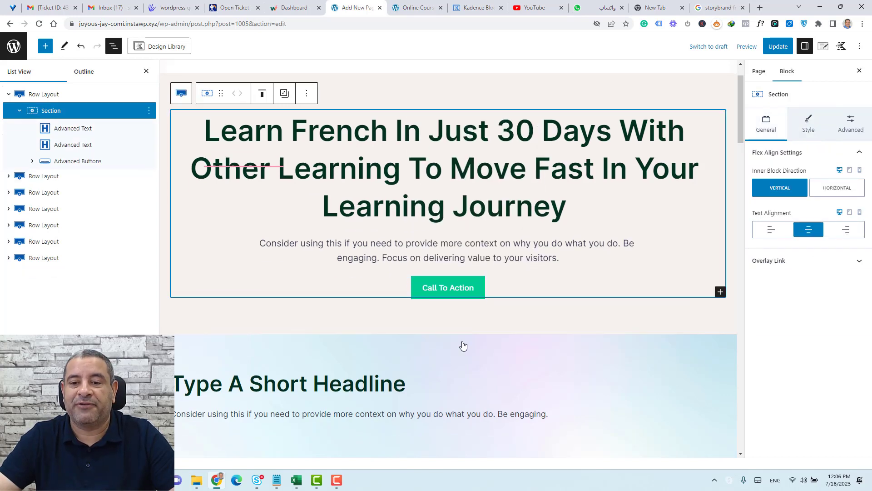
{"action": "left_click", "coordinate": [464, 247]}
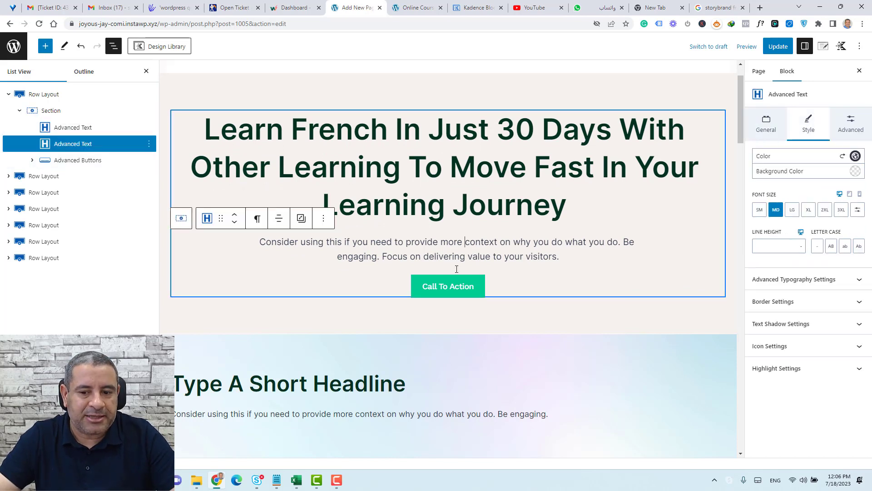
{"action": "left_click", "coordinate": [454, 293]}
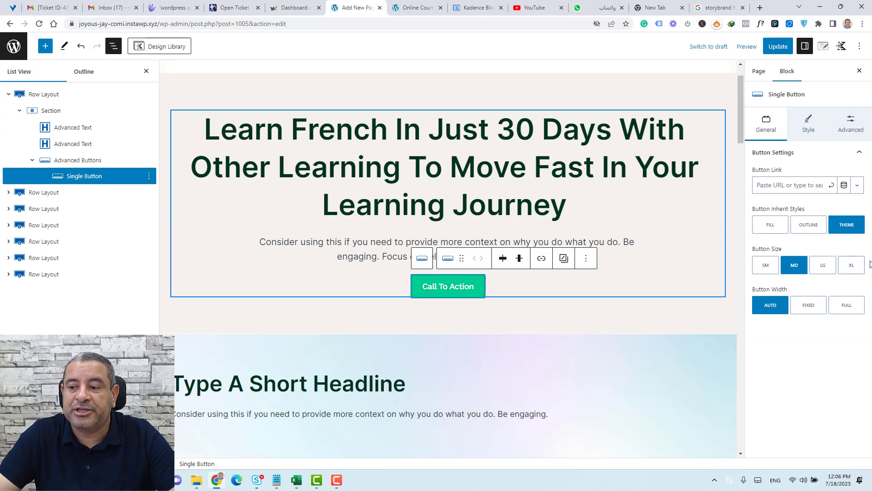
Set the Call To Action button size to XL and leave its link empty.
{"action": "left_click", "coordinate": [852, 266]}
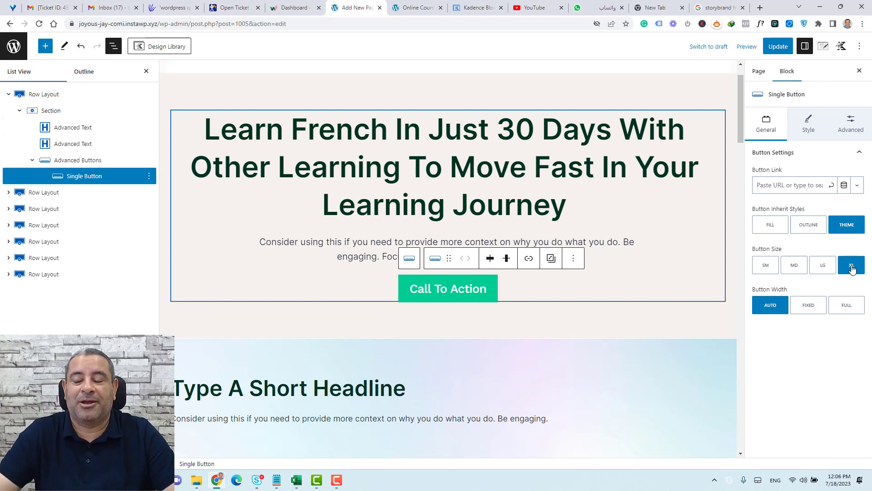
{"action": "left_click", "coordinate": [810, 183]}
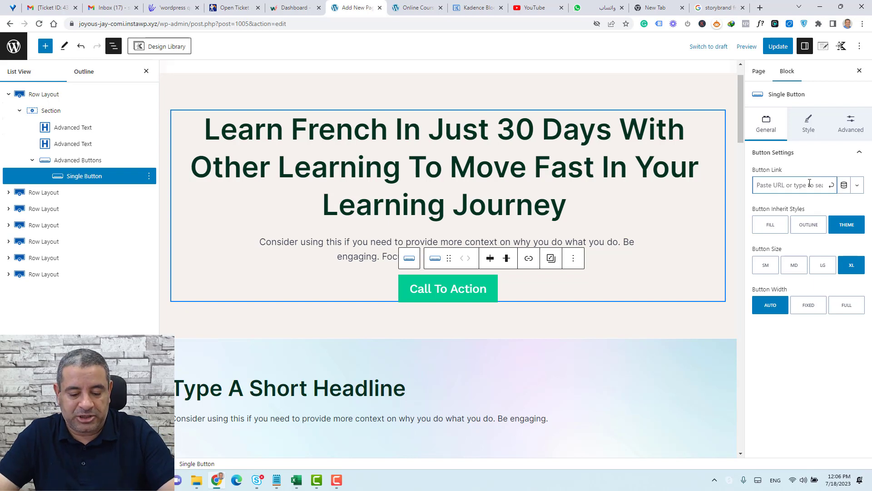
{"action": "type", "text": "#"}
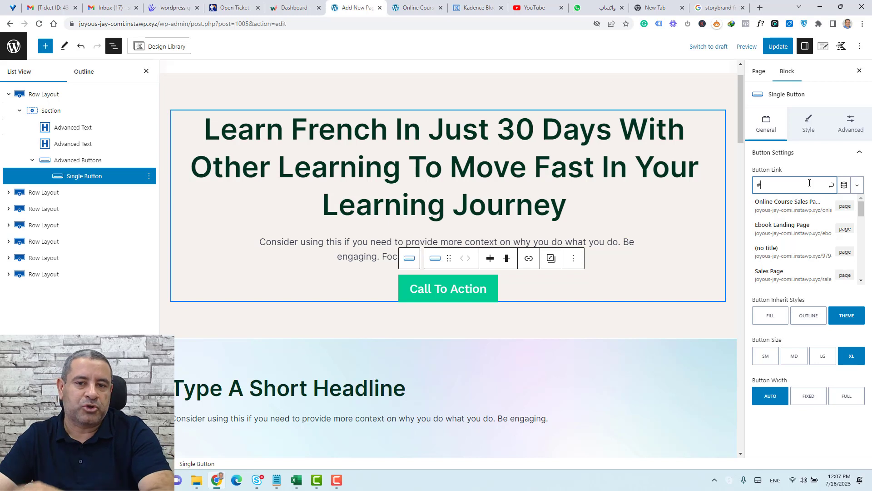
{"action": "key", "text": "ctrl+a"}
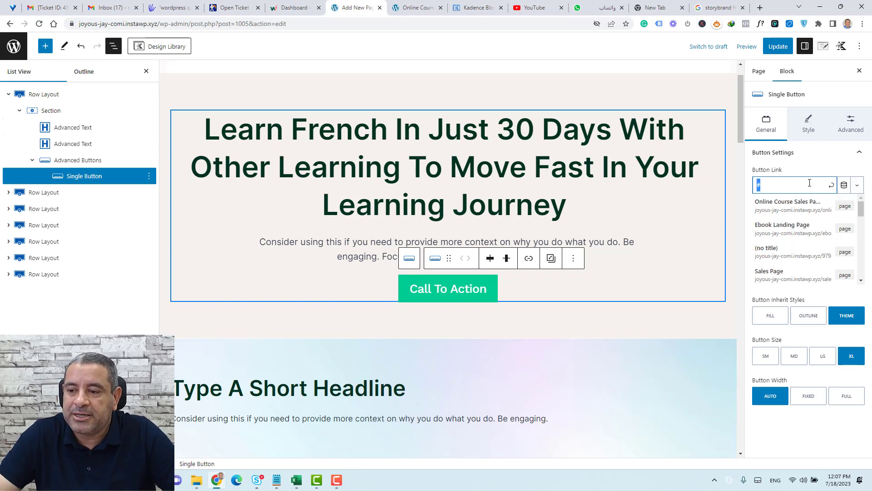
{"action": "key", "text": "BackSpace"}
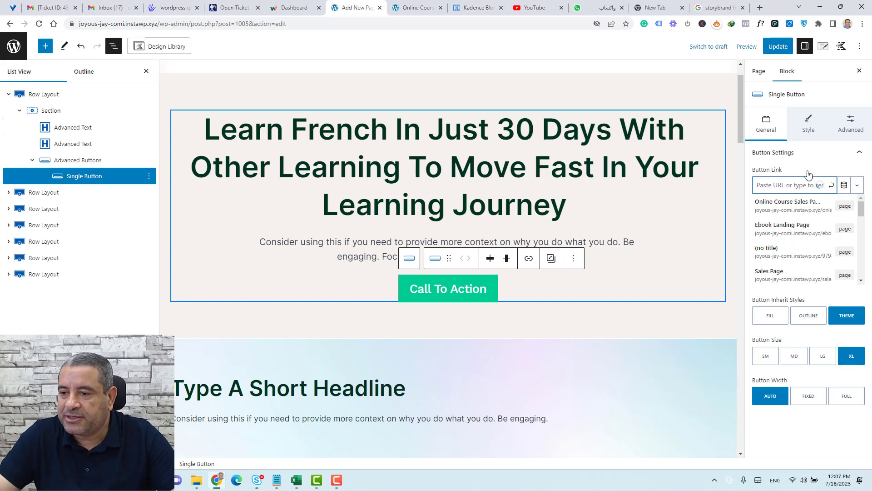
{"action": "left_click", "coordinate": [805, 153]}
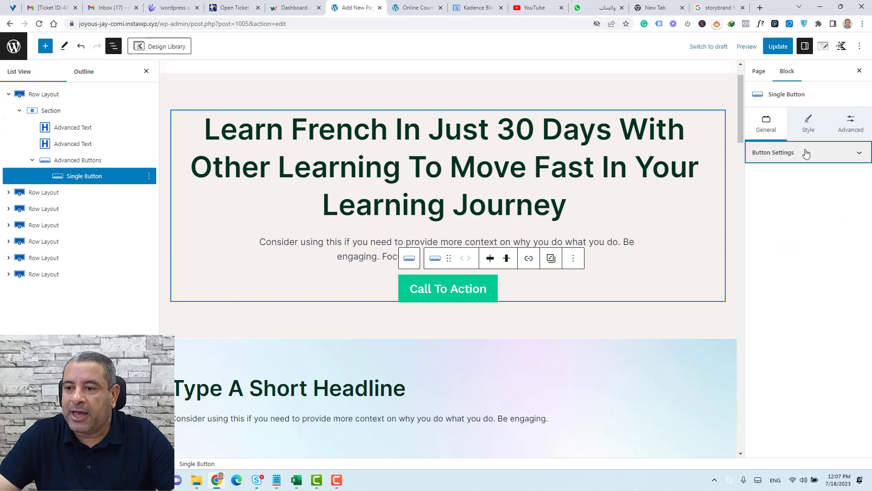
Give the Call To Action button a dark green 013222 background with no shadow.
{"action": "left_click", "coordinate": [807, 123]}
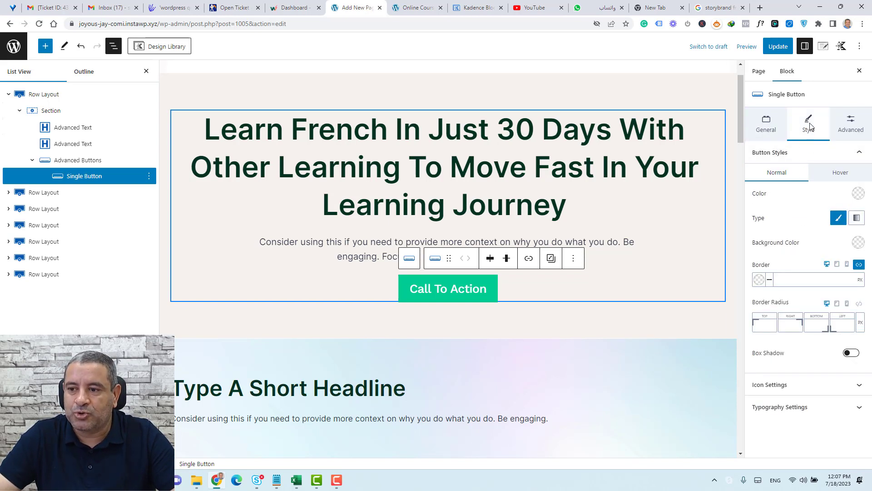
{"action": "left_click", "coordinate": [862, 245]}
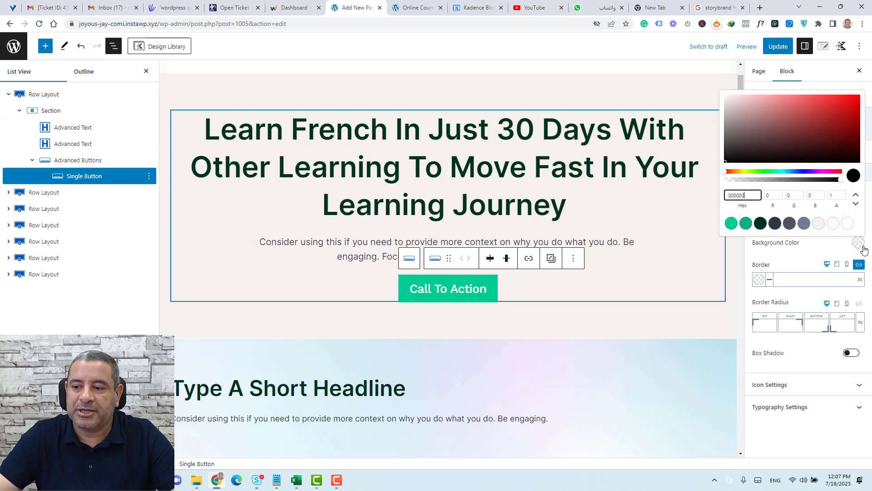
{"action": "left_click", "coordinate": [760, 223]}
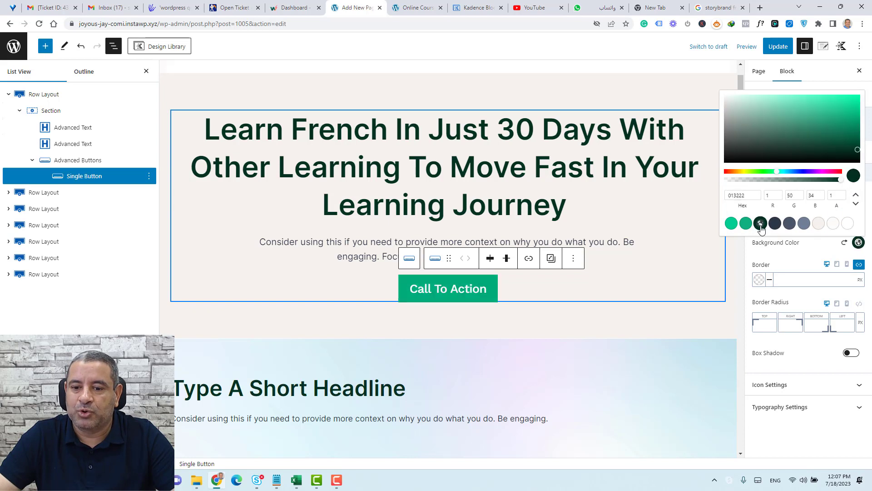
{"action": "left_click", "coordinate": [796, 259]}
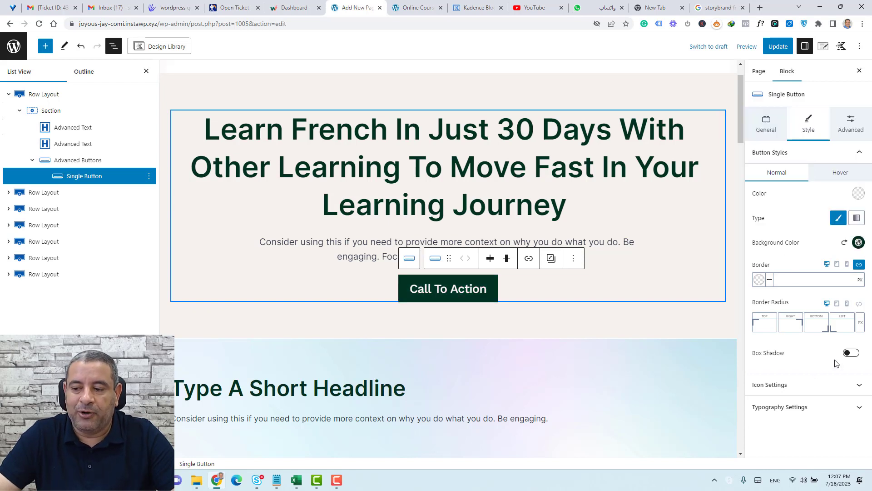
{"action": "left_click", "coordinate": [852, 352]}
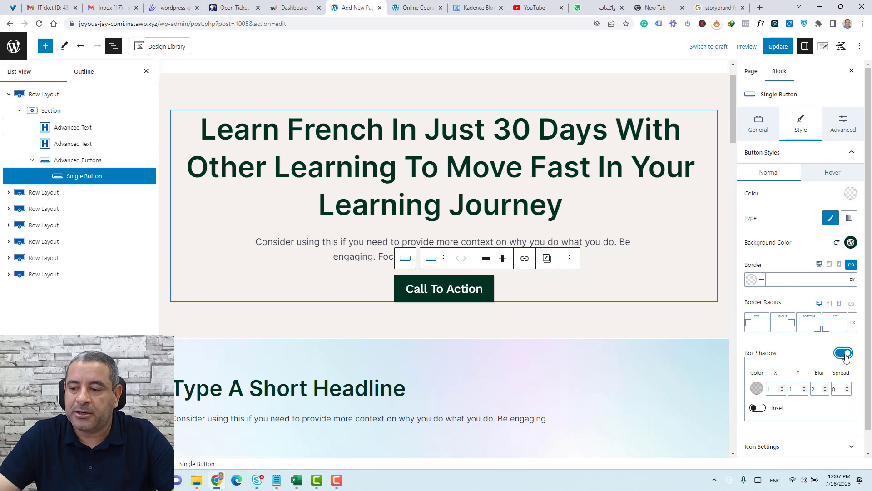
{"action": "left_click", "coordinate": [851, 353]}
Add a circled right-arrow icon to the button, shown right of its label.
{"action": "left_click", "coordinate": [840, 386]}
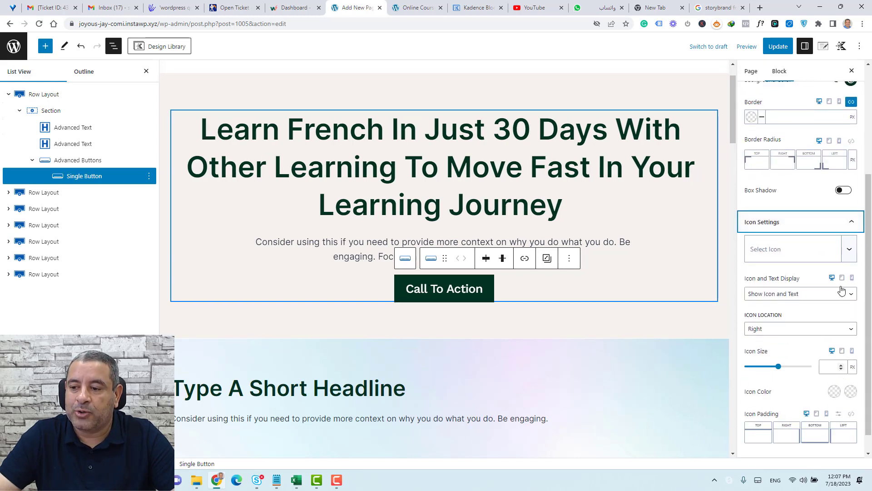
{"action": "left_click", "coordinate": [850, 250]}
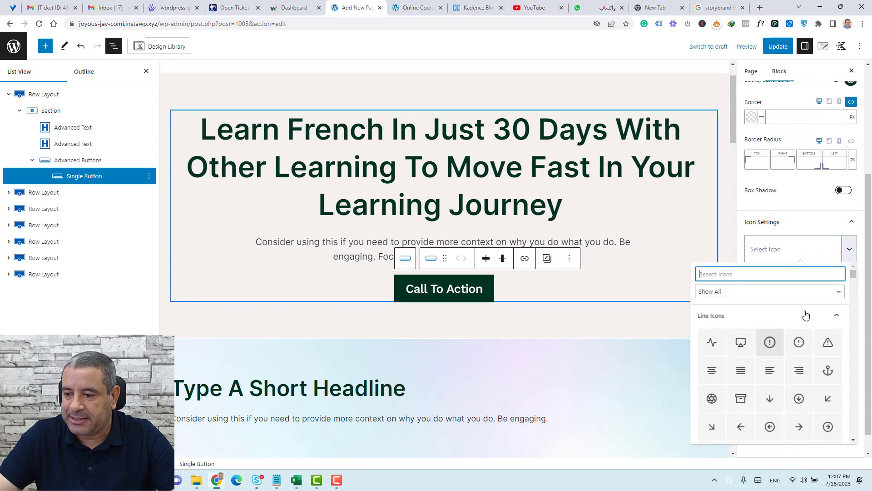
{"action": "left_click", "coordinate": [827, 428]}
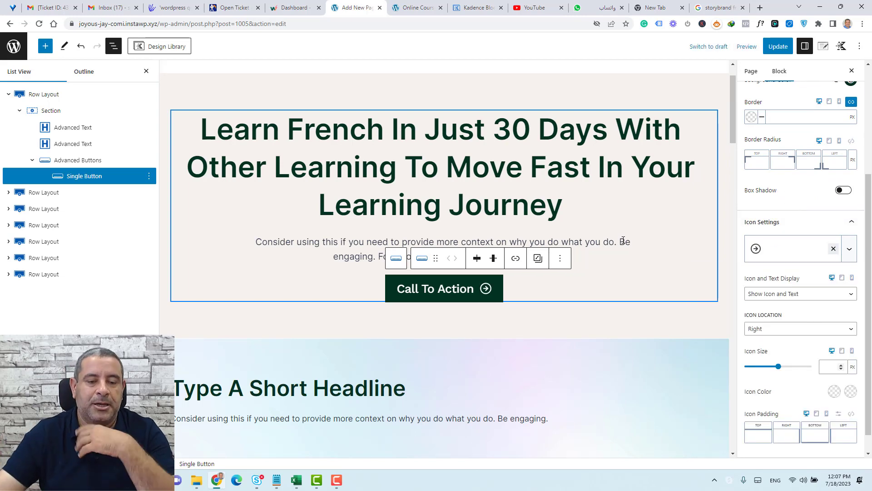
{"action": "scroll", "coordinate": [223, 354], "scroll_direction": "down", "scroll_amount": 3}
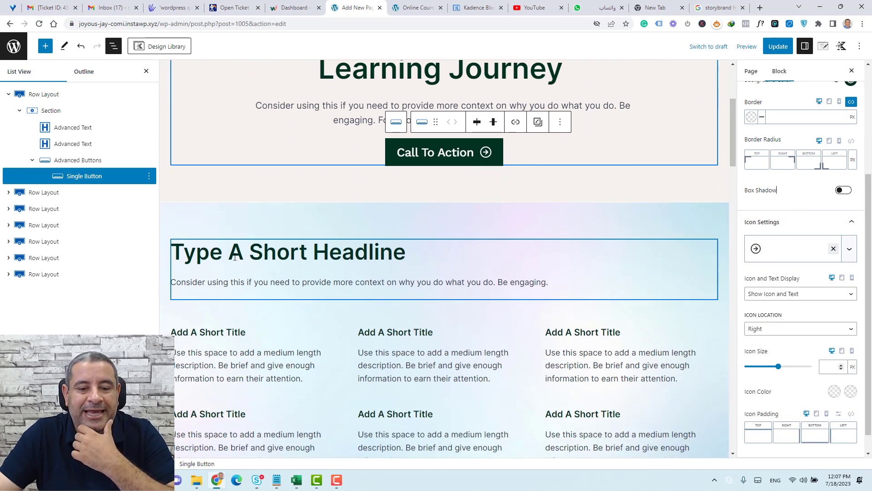
Clear the pastel gradient Background Image from the feature-grid section below the hero.
{"action": "left_click", "coordinate": [309, 214]}
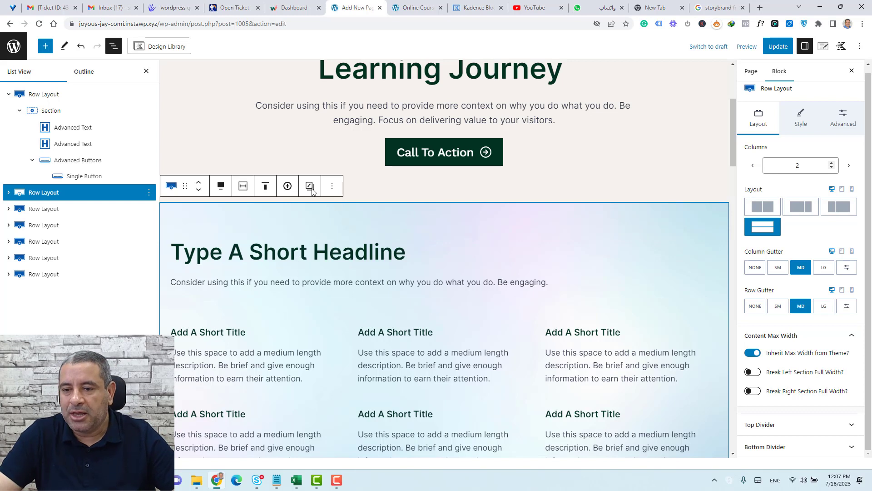
{"action": "left_click", "coordinate": [8, 95]}
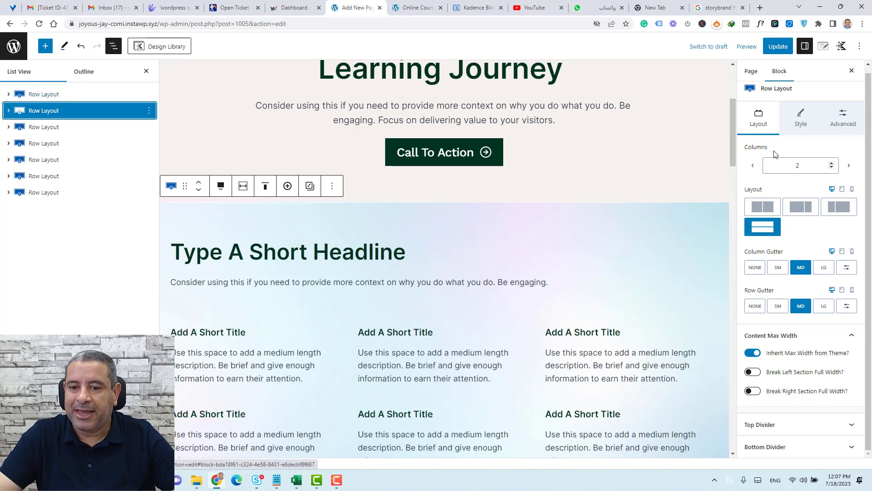
{"action": "left_click", "coordinate": [798, 125]}
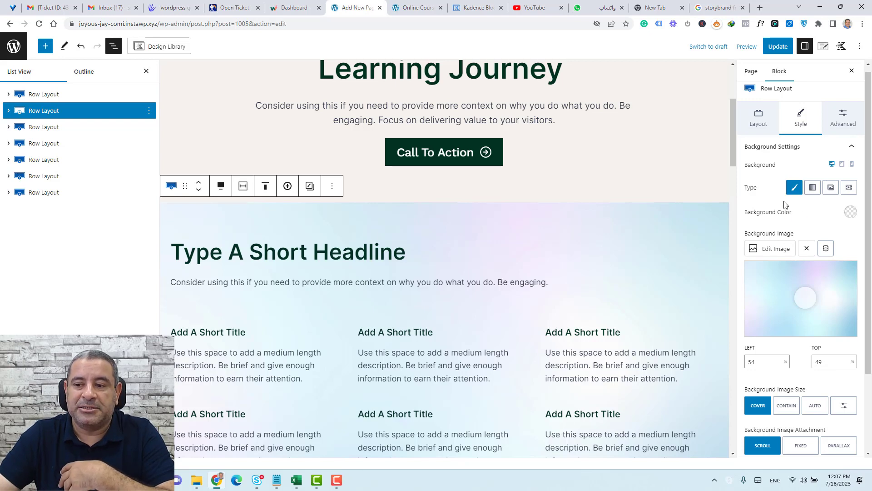
{"action": "left_click", "coordinate": [806, 250]}
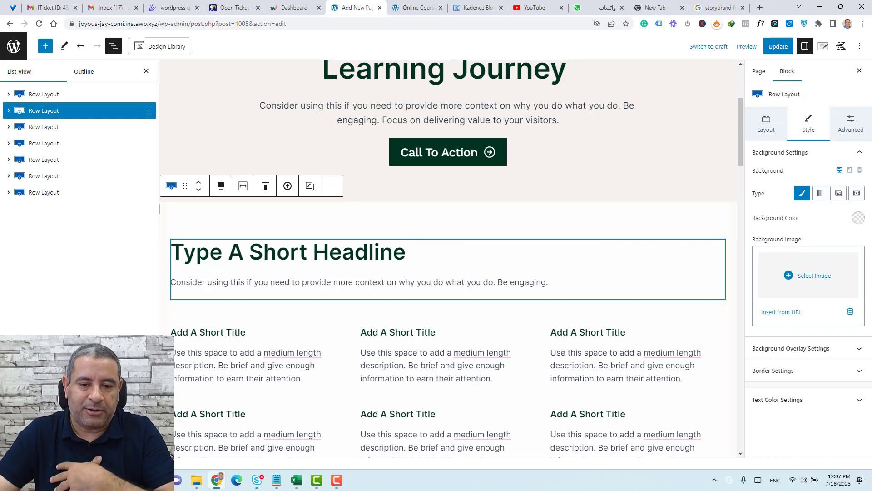
{"action": "left_click", "coordinate": [315, 253]}
{"action": "key", "text": "ctrl+a"}
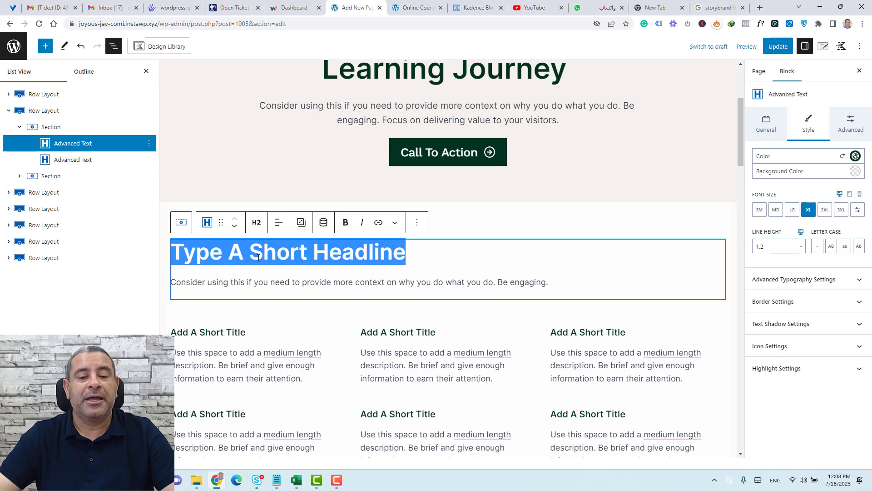
Append ' About The Pains' so the headline reads 'Type A Short Headline About The Pains'.
{"action": "left_click", "coordinate": [418, 259]}
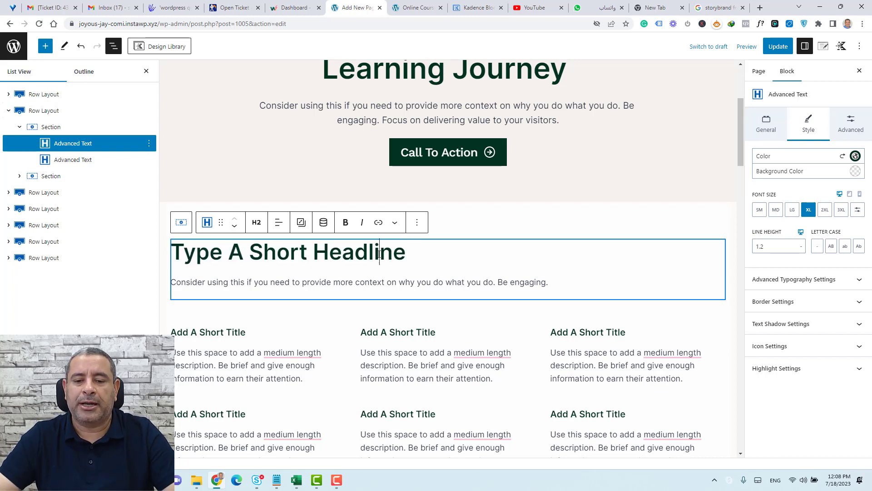
{"action": "double_click", "coordinate": [422, 256]}
{"action": "left_click", "coordinate": [424, 254]}
{"action": "type", "text": "About The Pia"}
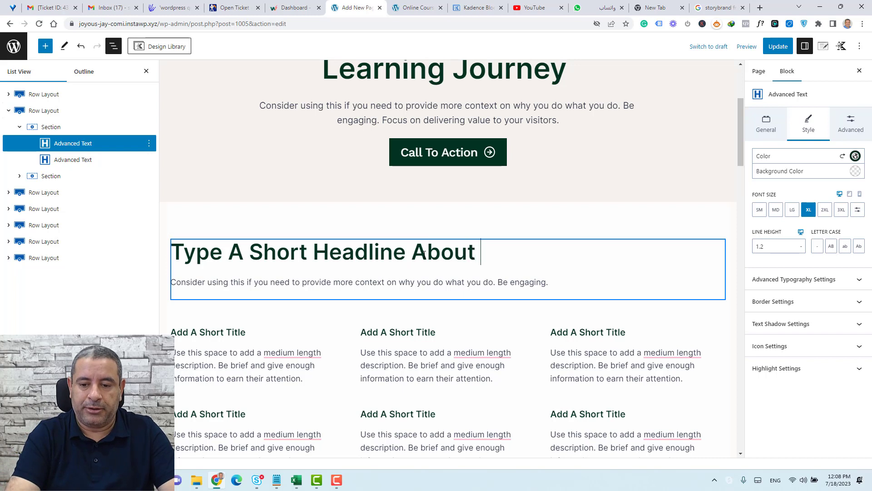
{"action": "key", "text": "BackSpace"}
{"action": "key", "text": "BackSpace"}
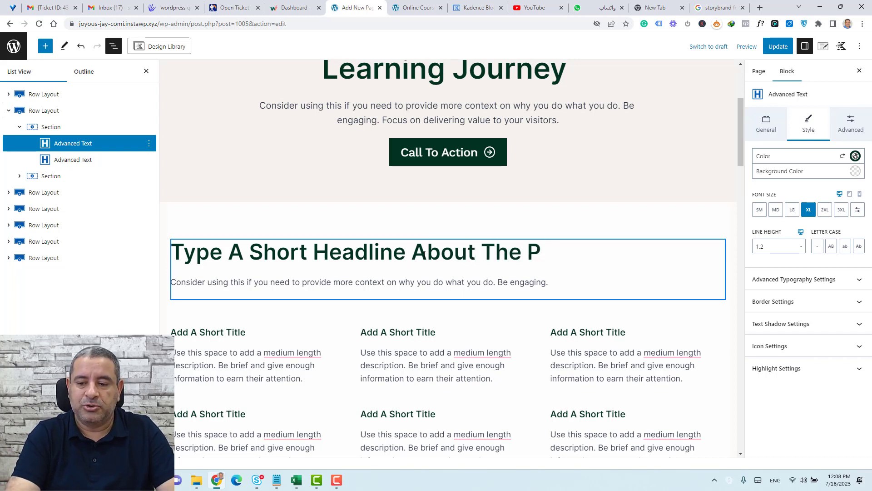
{"action": "type", "text": "ains"}
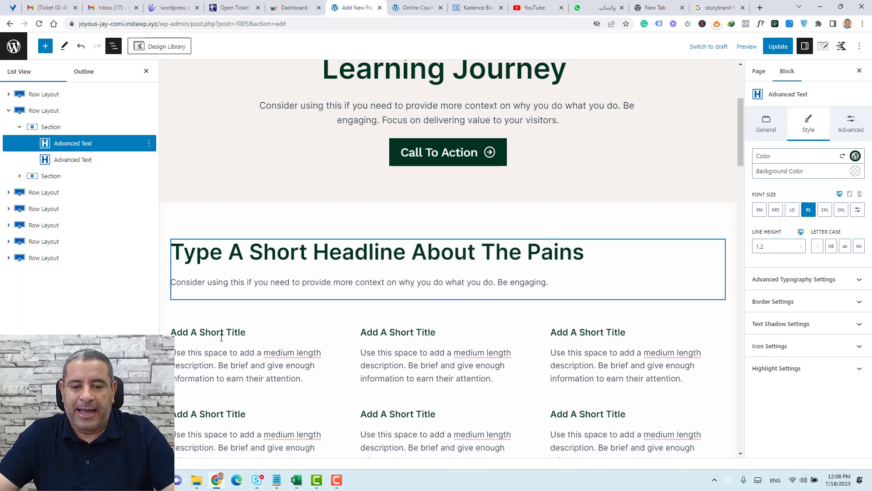
{"action": "left_click", "coordinate": [228, 332]}
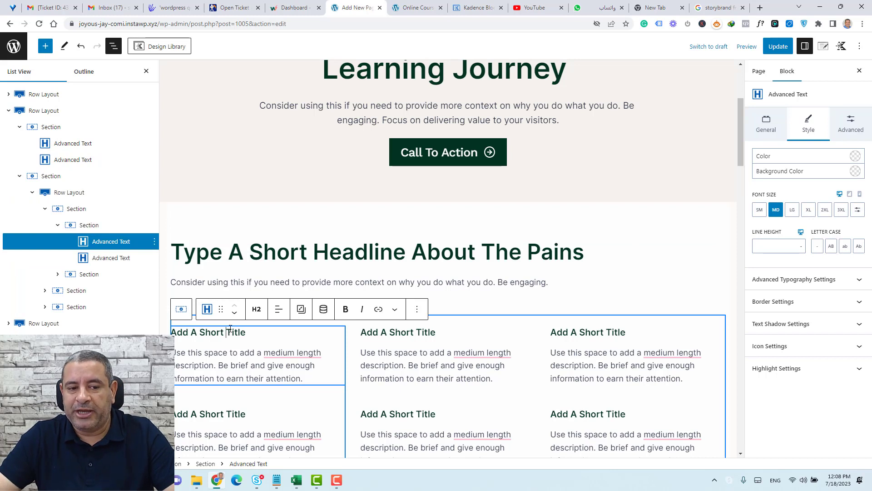
Select the row holding the mountain photo and save the page with Update.
{"action": "scroll", "coordinate": [230, 328], "scroll_direction": "down", "scroll_amount": 1}
{"action": "triple_click", "coordinate": [238, 291]}
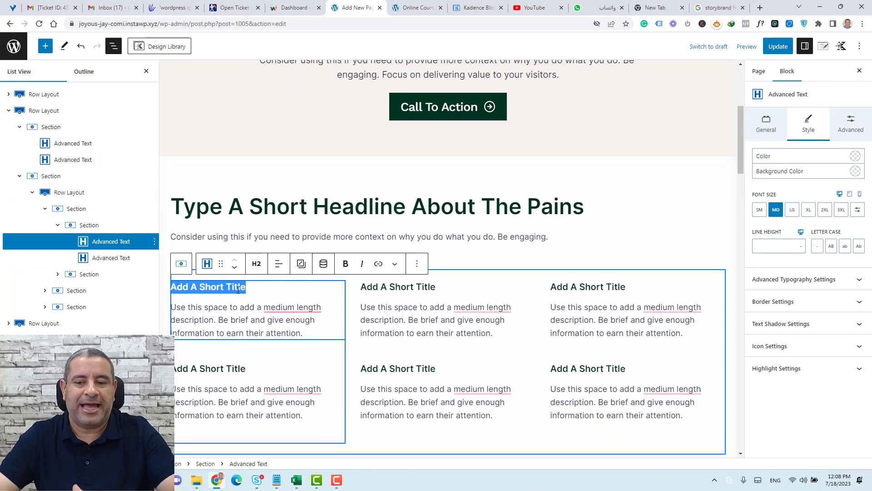
{"action": "scroll", "coordinate": [238, 289], "scroll_direction": "down", "scroll_amount": 8}
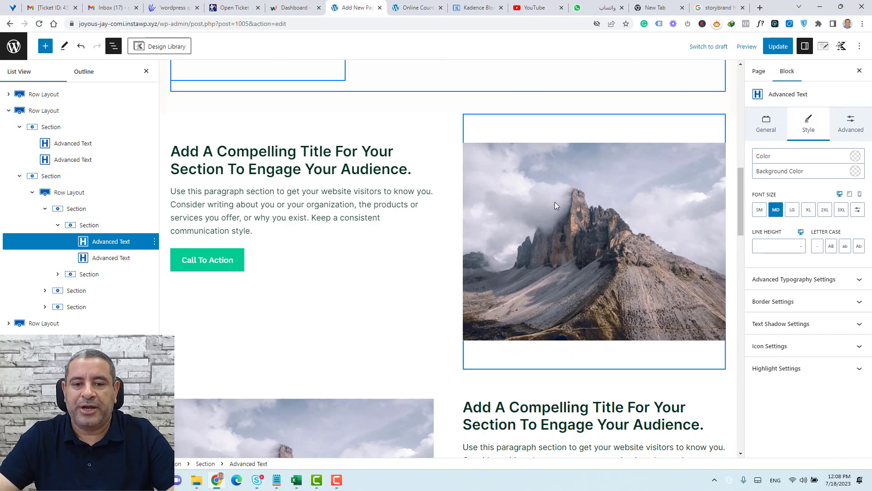
{"action": "scroll", "coordinate": [555, 201], "scroll_direction": "up", "scroll_amount": 2}
{"action": "left_click", "coordinate": [470, 210]}
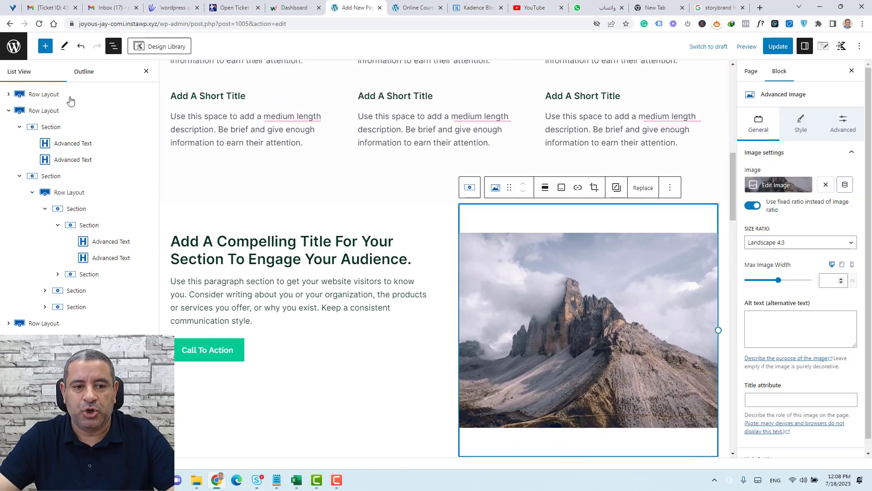
{"action": "left_click", "coordinate": [146, 72]}
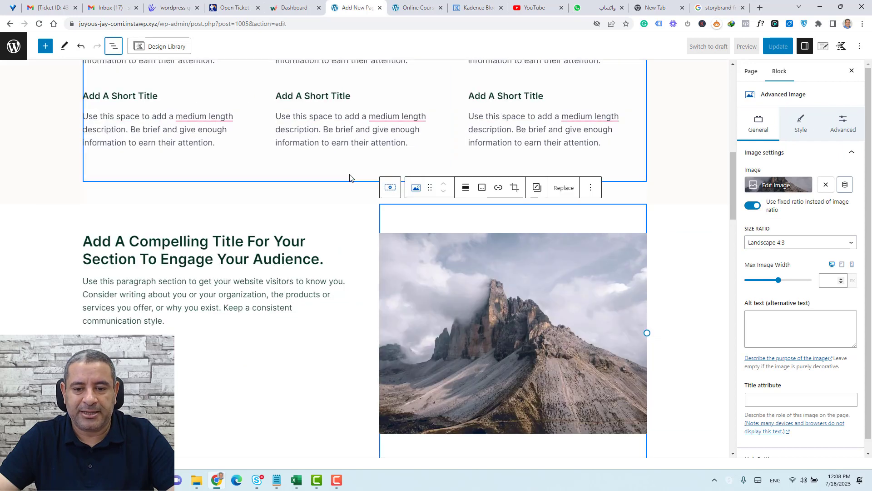
{"action": "left_click", "coordinate": [691, 236]}
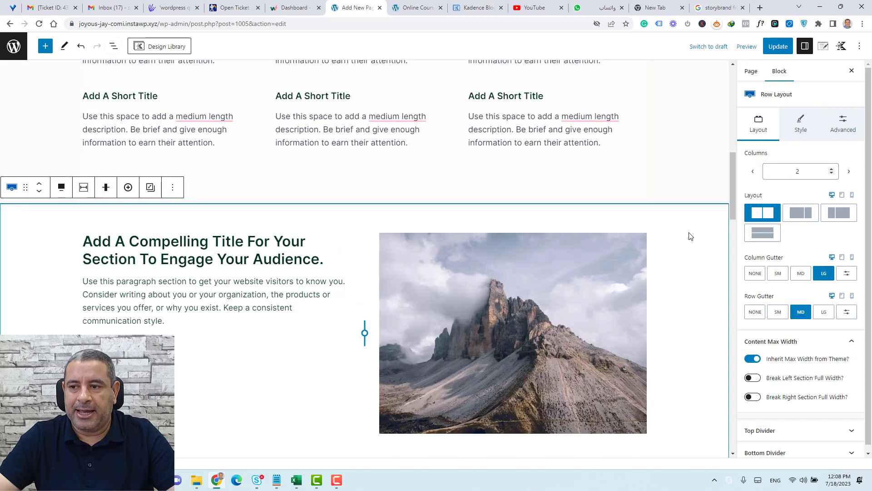
{"action": "left_click", "coordinate": [777, 46]}
Toggle the block outline and select the mountain photo in the first Compelling Title section.
{"action": "scroll", "coordinate": [356, 272], "scroll_direction": "down", "scroll_amount": 3}
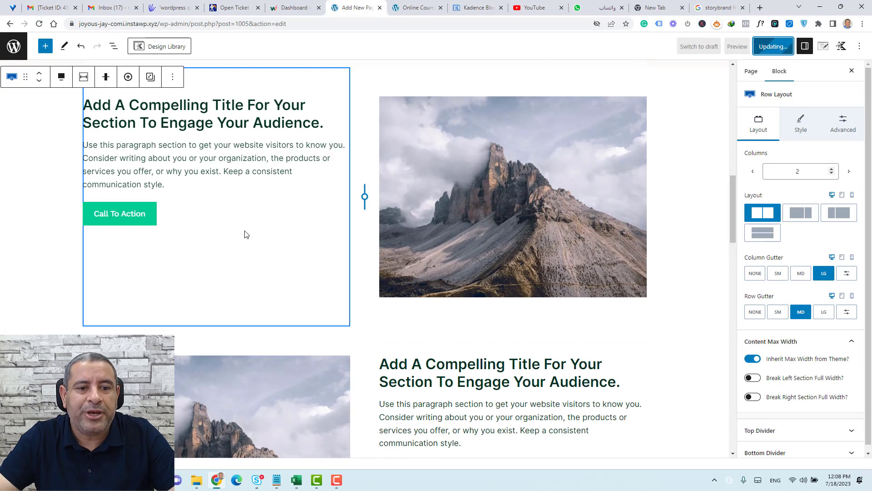
{"action": "scroll", "coordinate": [245, 234], "scroll_direction": "up", "scroll_amount": 3}
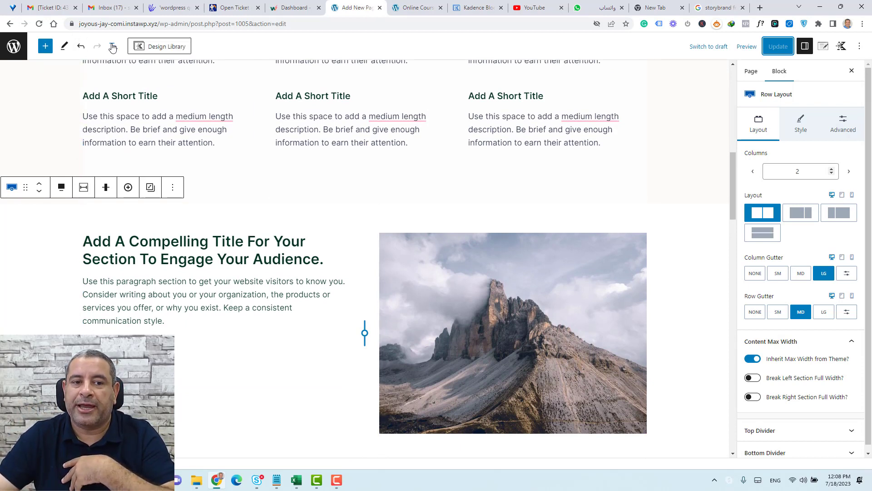
{"action": "left_click", "coordinate": [113, 46]}
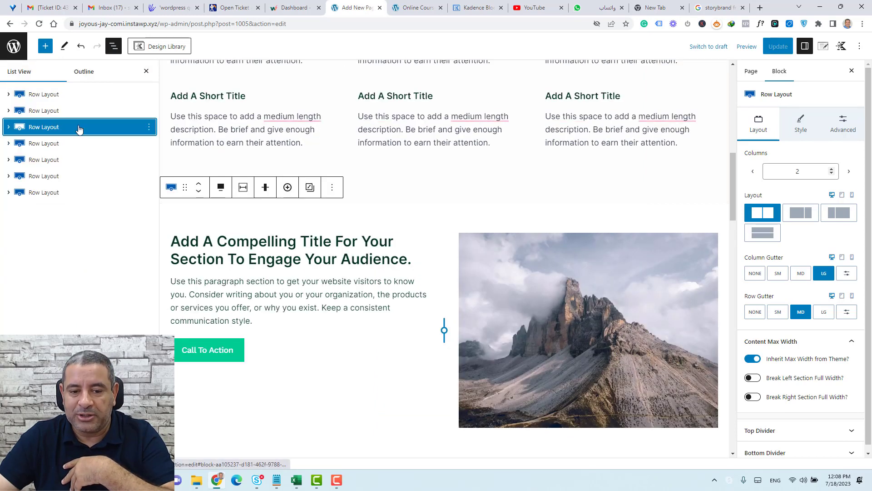
{"action": "left_click", "coordinate": [146, 71]}
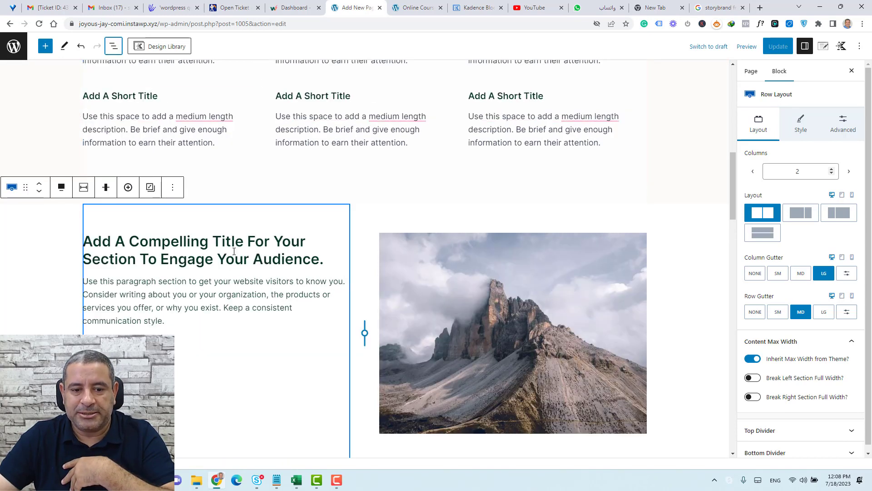
{"action": "left_click", "coordinate": [254, 250]}
{"action": "left_click", "coordinate": [481, 293]}
{"action": "scroll", "coordinate": [481, 292], "scroll_direction": "down", "scroll_amount": 2}
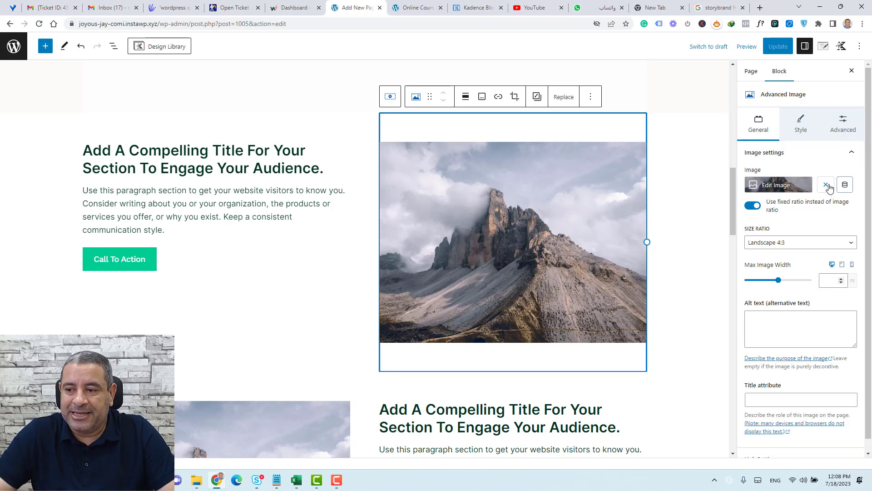
Swap the first section's mountain photo for the Course-Mockup image, keeping Landscape 4:3.
{"action": "left_click", "coordinate": [828, 186]}
{"action": "left_click", "coordinate": [808, 198]}
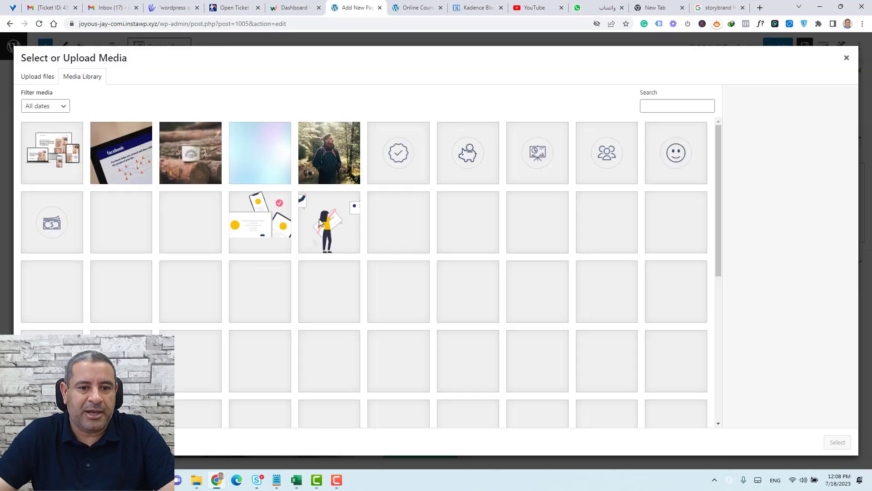
{"action": "left_click", "coordinate": [29, 78]}
{"action": "left_click", "coordinate": [79, 77]}
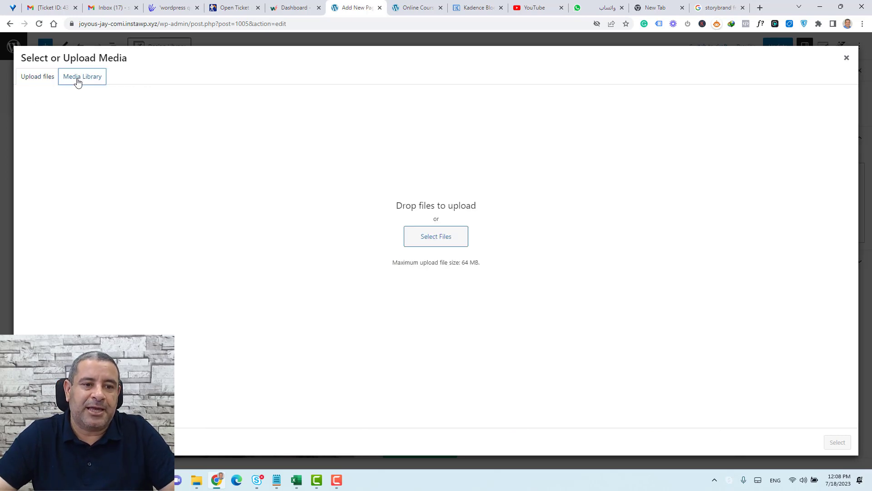
{"action": "left_click", "coordinate": [12, 78]}
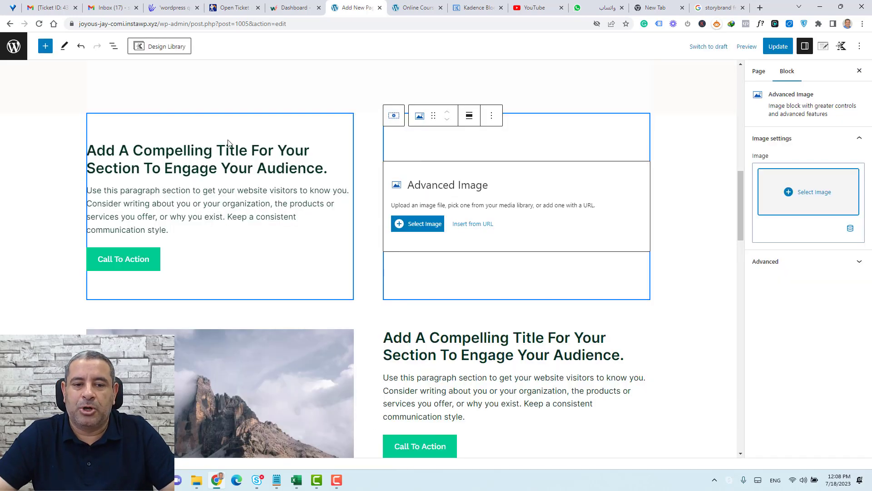
{"action": "left_click", "coordinate": [429, 225]}
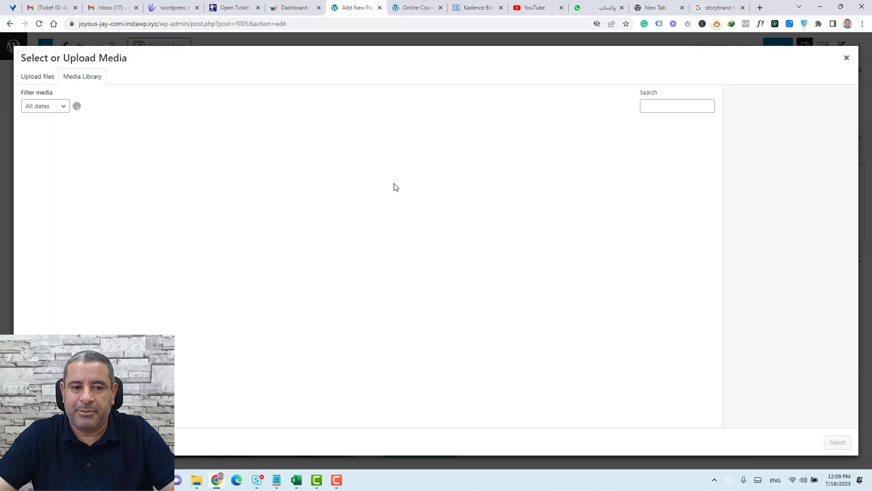
{"action": "left_click", "coordinate": [49, 82]}
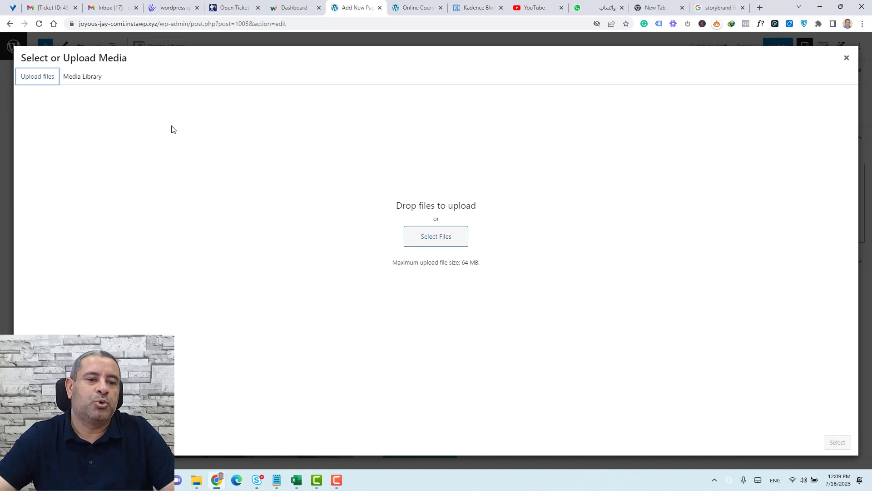
{"action": "left_click", "coordinate": [91, 85]}
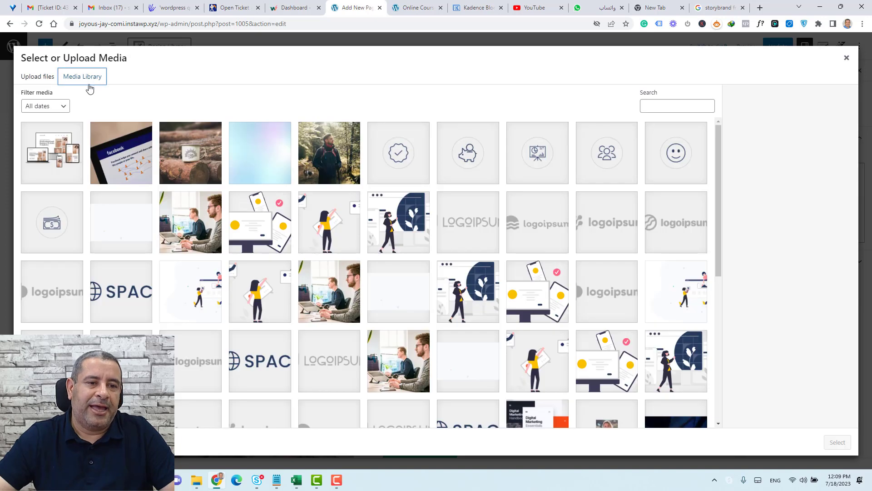
{"action": "left_click", "coordinate": [75, 150]}
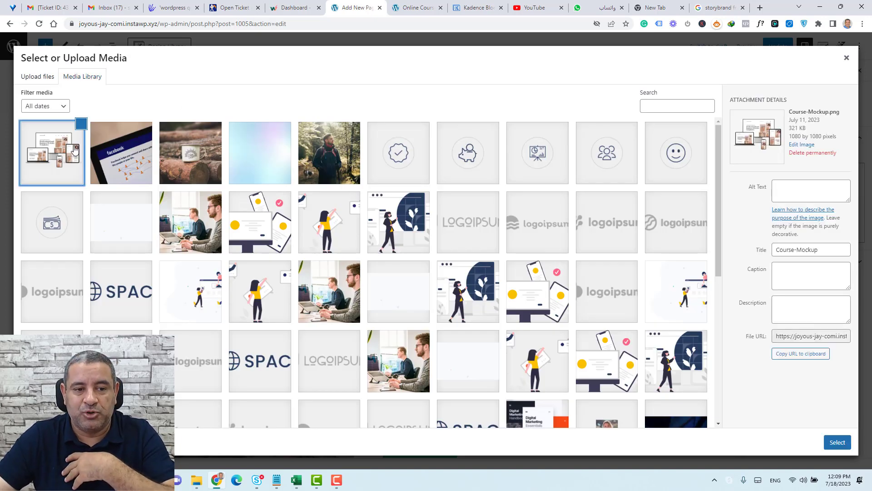
{"action": "left_click", "coordinate": [837, 442]}
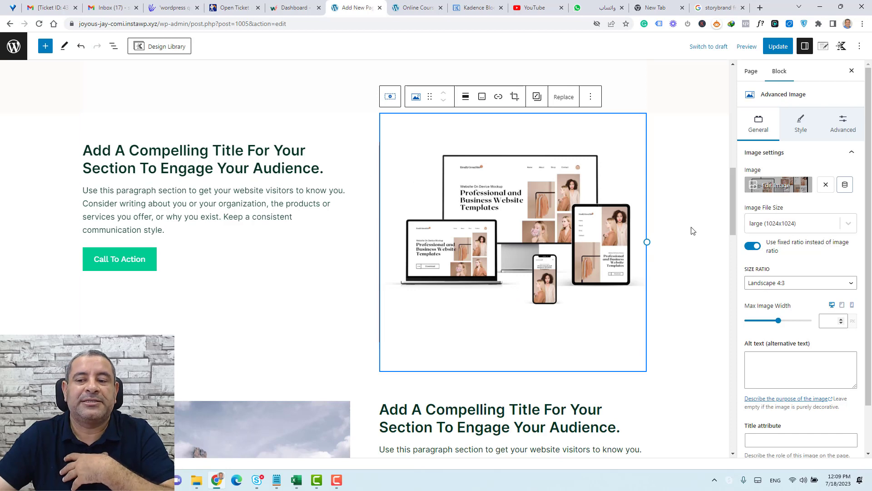
{"action": "left_click", "coordinate": [230, 150]}
Add an empty line under the description paragraph and insert a Kadence Icon List there.
{"action": "left_click", "coordinate": [284, 217]}
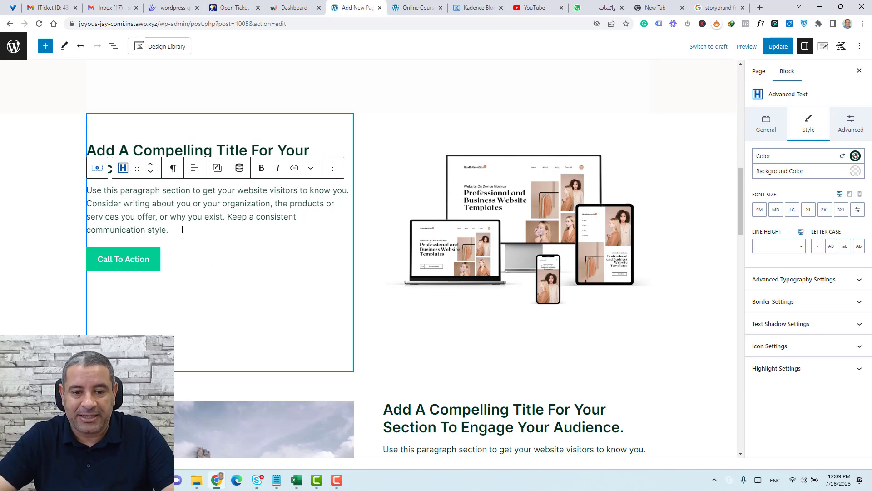
{"action": "key", "text": "Return"}
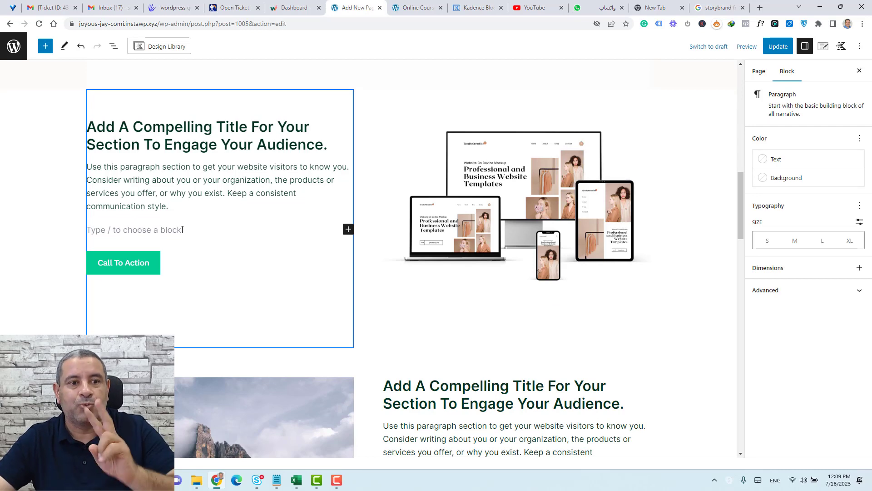
{"action": "left_click", "coordinate": [42, 48]}
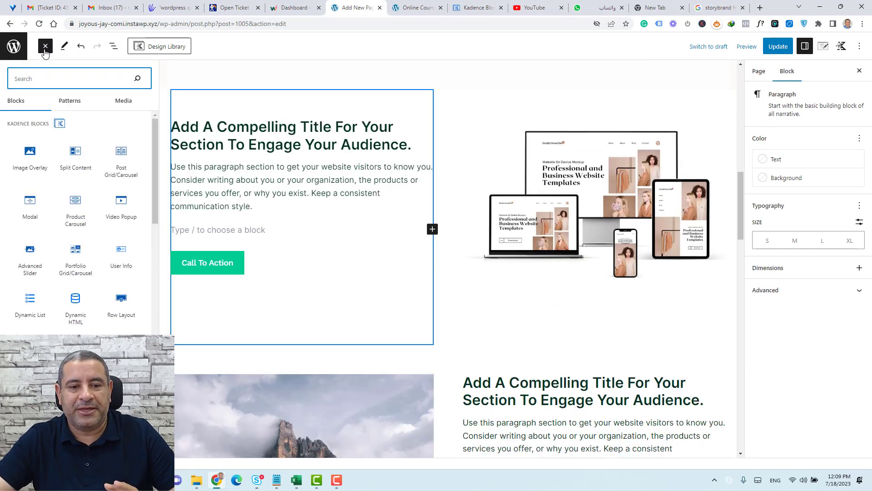
{"action": "scroll", "coordinate": [64, 234], "scroll_direction": "down", "scroll_amount": 4}
{"action": "scroll", "coordinate": [64, 234], "scroll_direction": "down", "scroll_amount": 5}
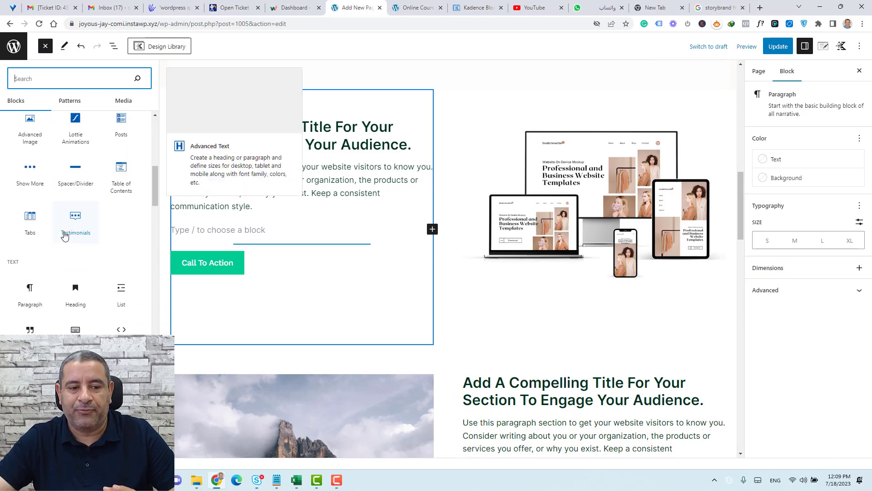
{"action": "scroll", "coordinate": [64, 234], "scroll_direction": "up", "scroll_amount": 4}
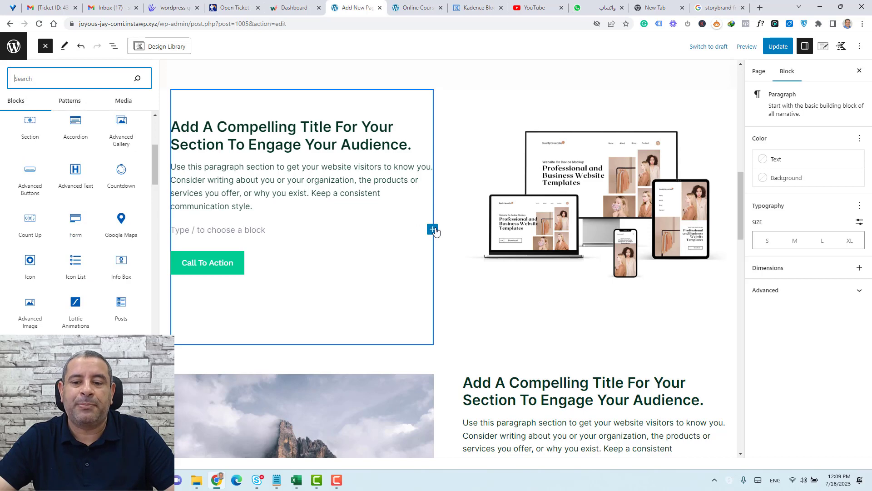
{"action": "left_click", "coordinate": [432, 230]}
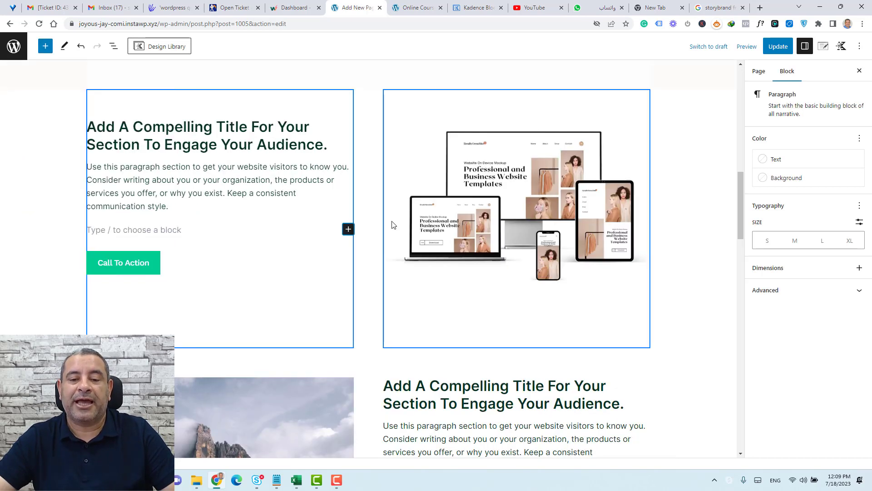
{"action": "left_click", "coordinate": [349, 229]}
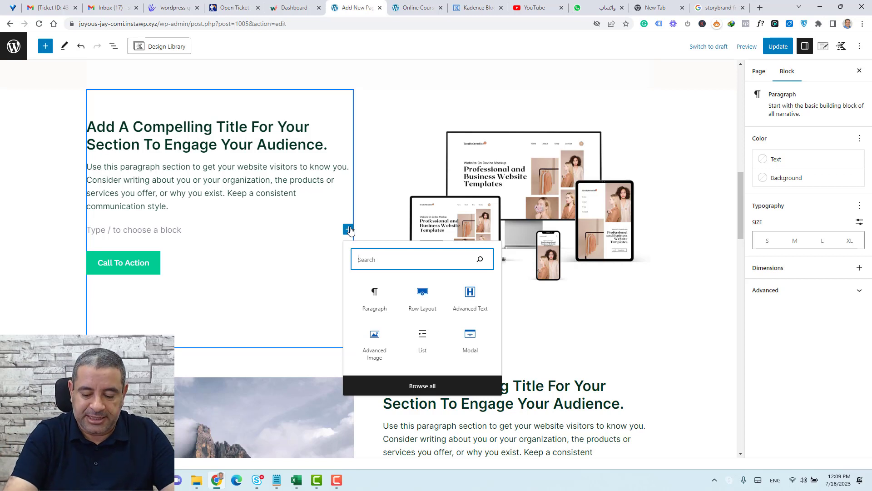
{"action": "type", "text": "ico"}
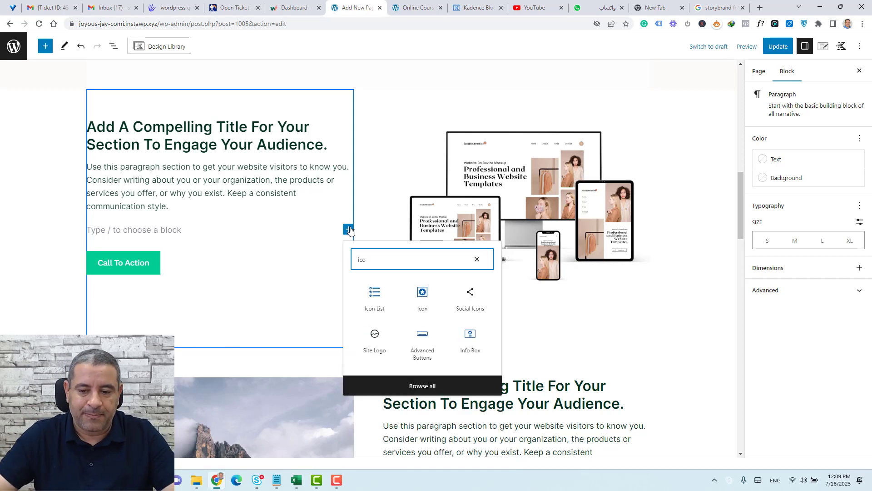
{"action": "left_click", "coordinate": [384, 304]}
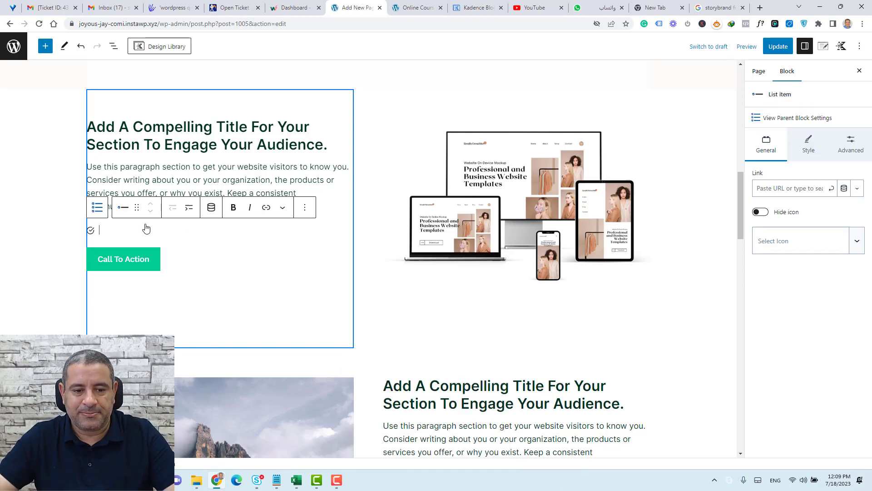
Paste 'Consider writing about you or your organization' from the paragraph into the first list item.
{"action": "left_click", "coordinate": [192, 185]}
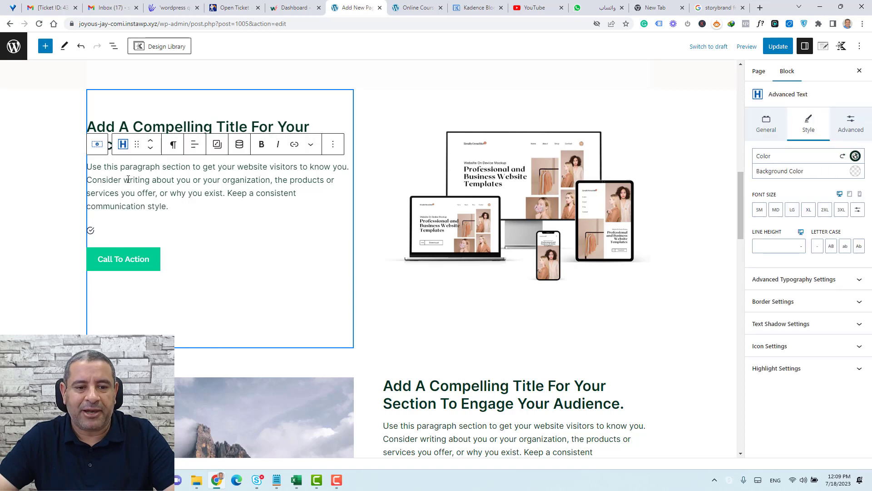
{"action": "left_click_drag", "start_coordinate": [91, 177], "coordinate": [273, 184]}
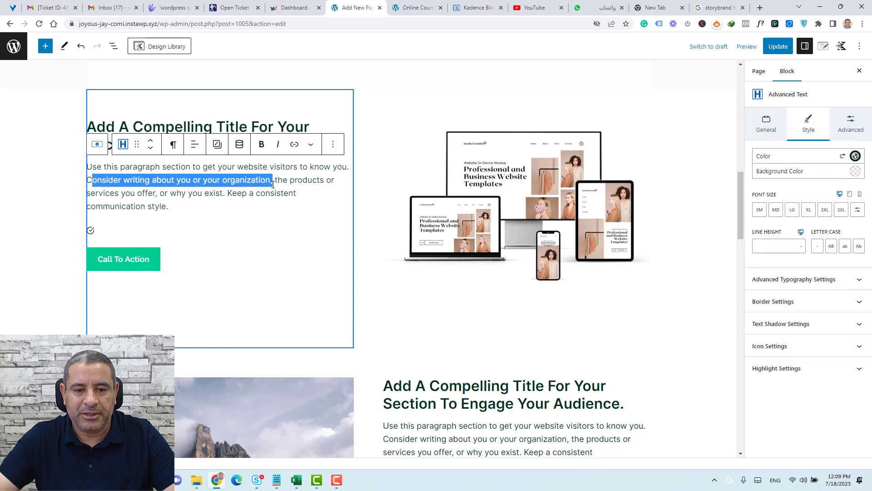
{"action": "left_click", "coordinate": [127, 231]}
{"action": "type", "text": "Consider writing about you or your organization"}
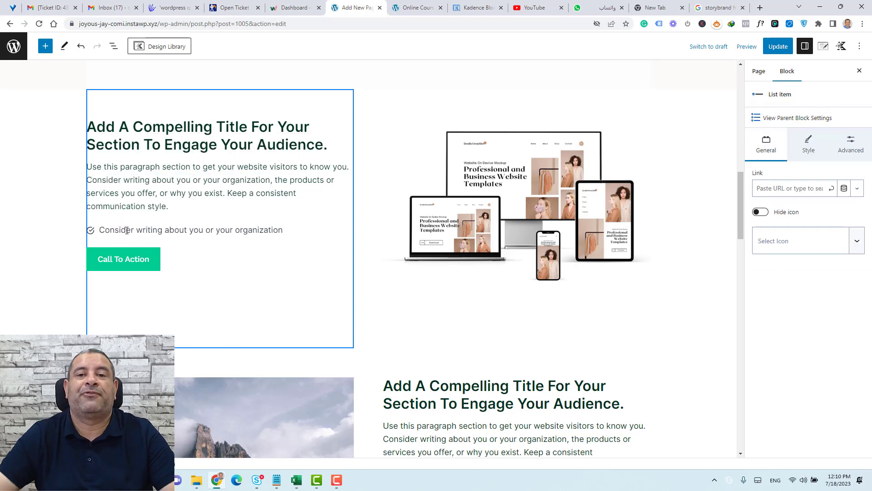
Duplicate the list item until the checklist holds four identical items.
{"action": "left_click", "coordinate": [126, 230]}
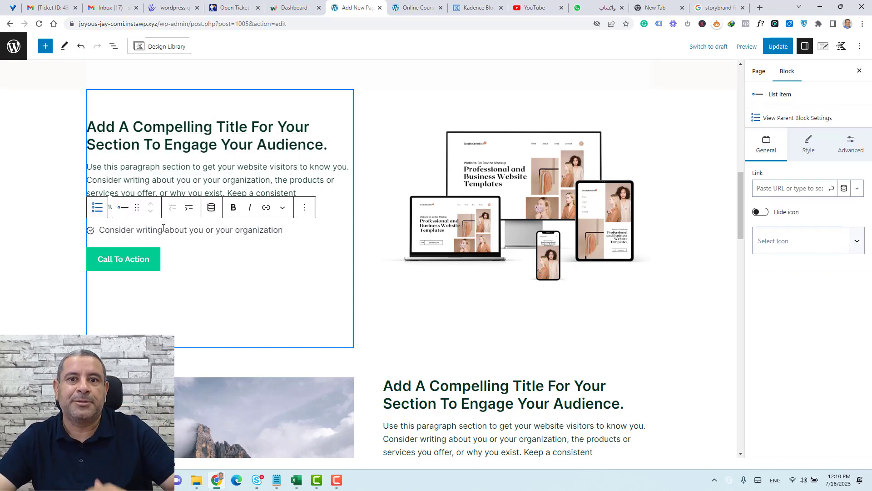
{"action": "left_click", "coordinate": [305, 209]}
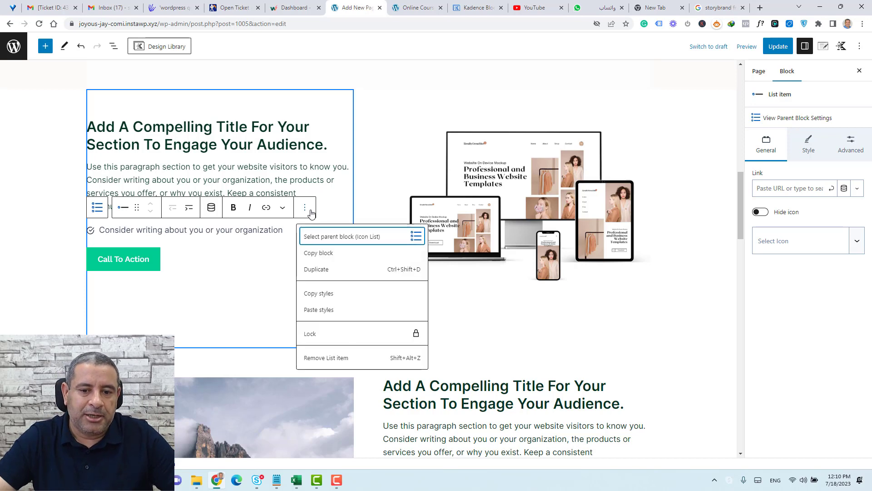
{"action": "left_click", "coordinate": [325, 270]}
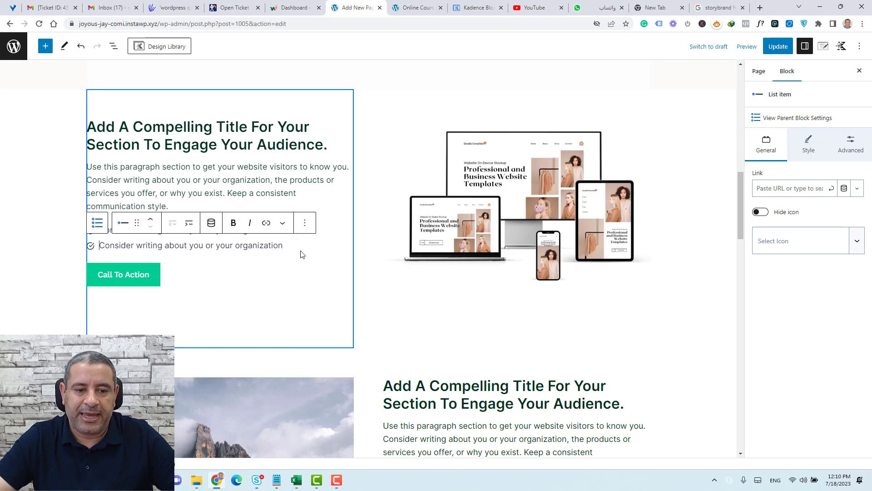
{"action": "left_click_drag", "start_coordinate": [275, 245], "coordinate": [98, 245]}
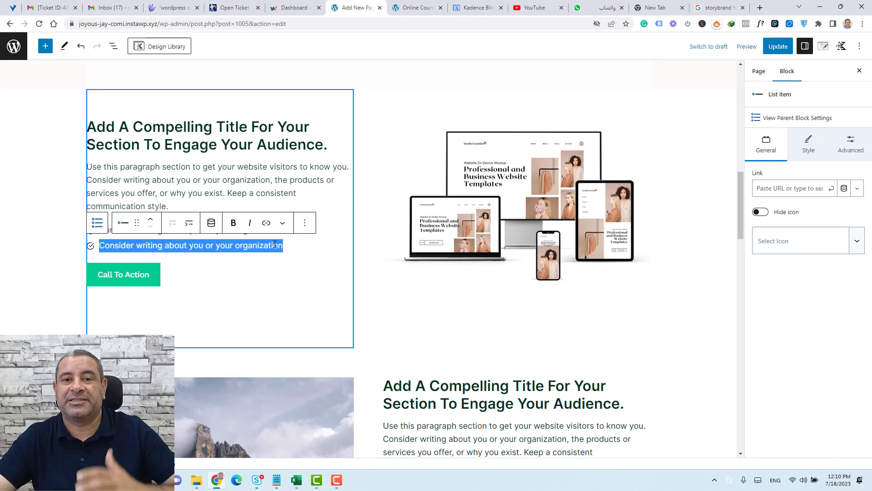
{"action": "left_click", "coordinate": [304, 224]}
{"action": "left_click", "coordinate": [317, 284]}
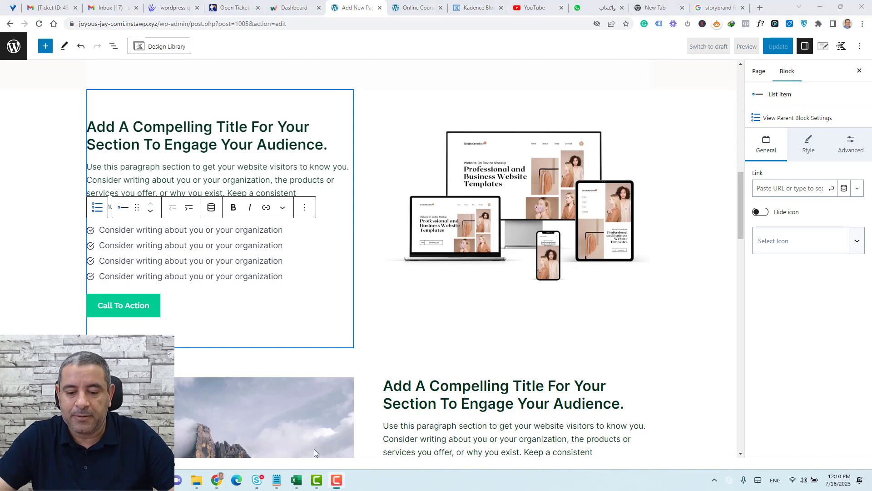
Select the whole Icon List block so its style settings appear in the sidebar.
{"action": "left_click", "coordinate": [114, 46]}
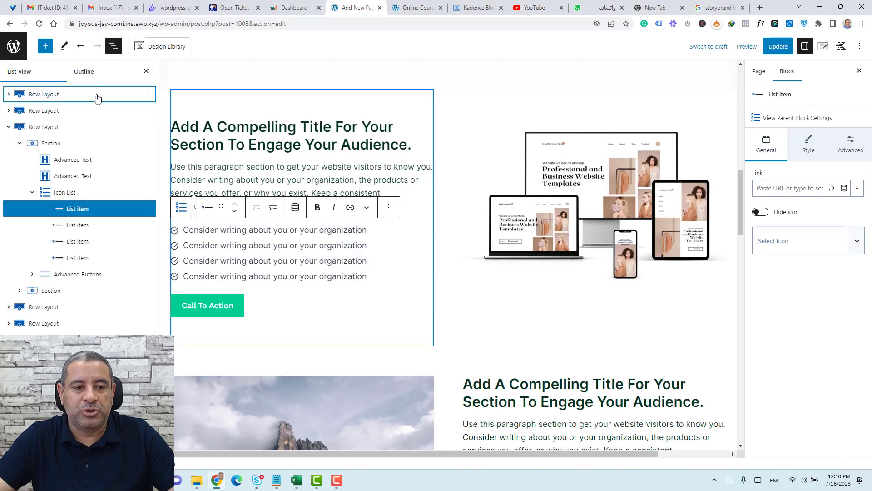
{"action": "left_click", "coordinate": [71, 192]}
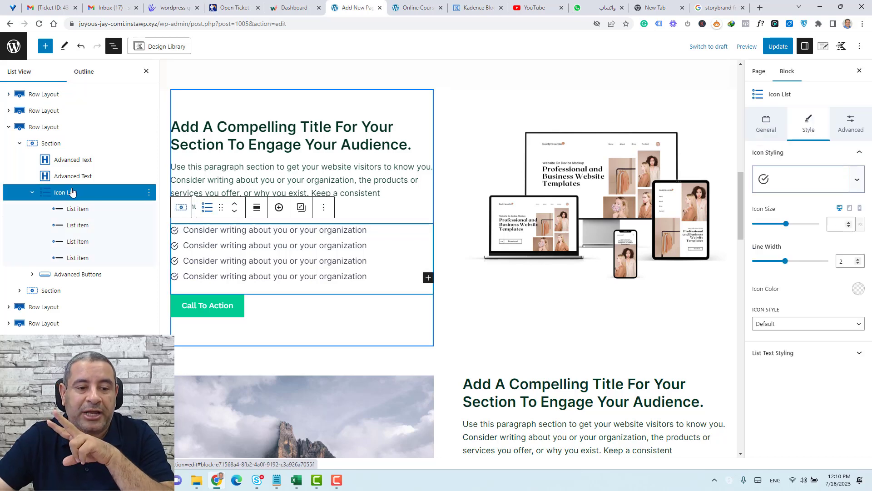
{"action": "left_click", "coordinate": [146, 72]}
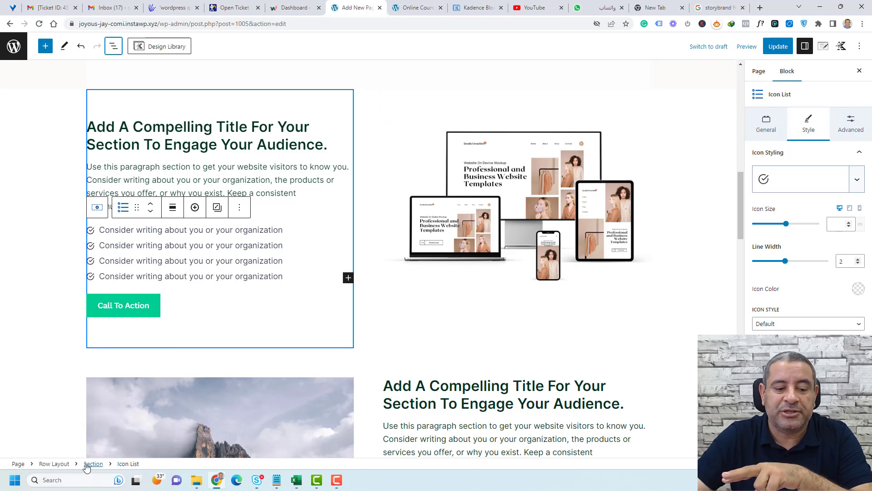
{"action": "left_click", "coordinate": [49, 464]}
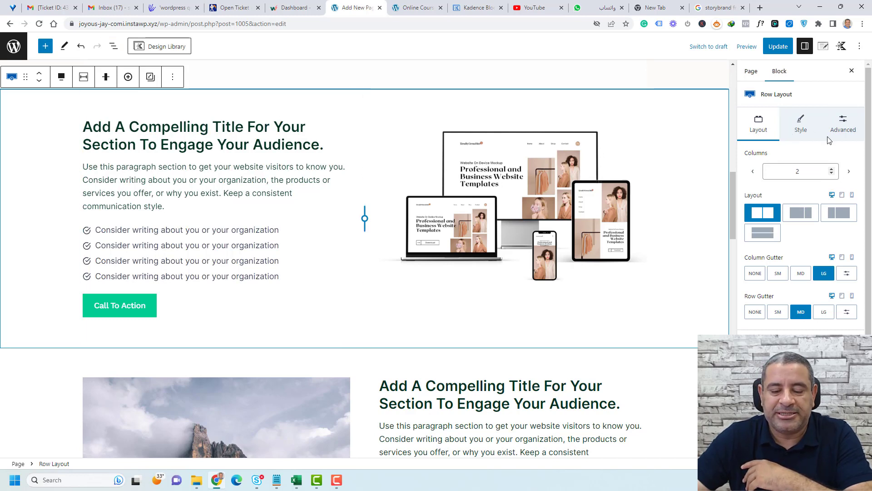
{"action": "left_click", "coordinate": [235, 136]}
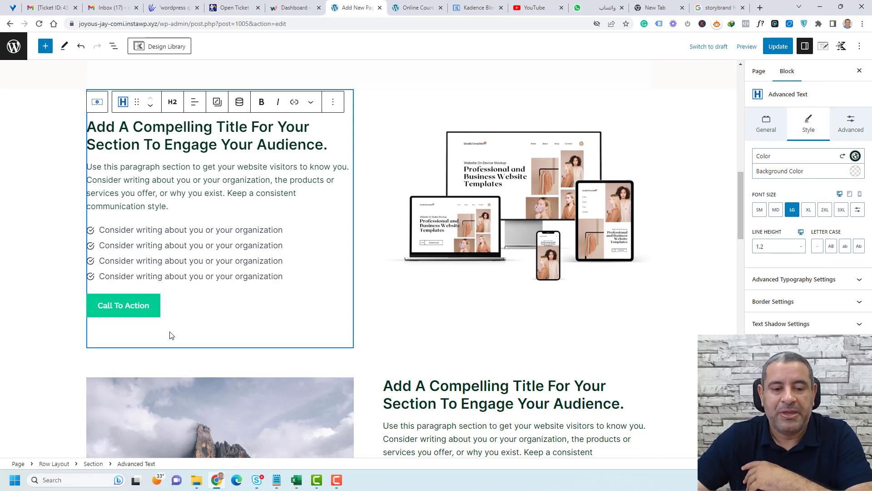
{"action": "left_click", "coordinate": [211, 230]}
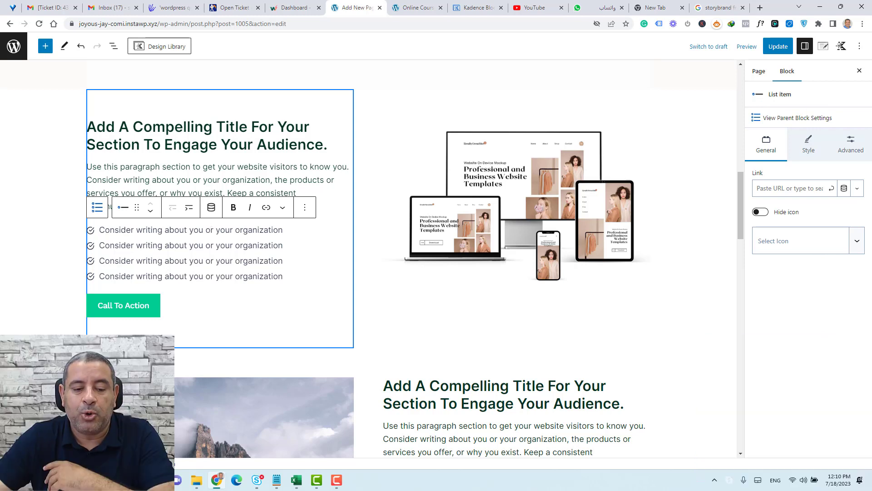
{"action": "left_click", "coordinate": [797, 118]}
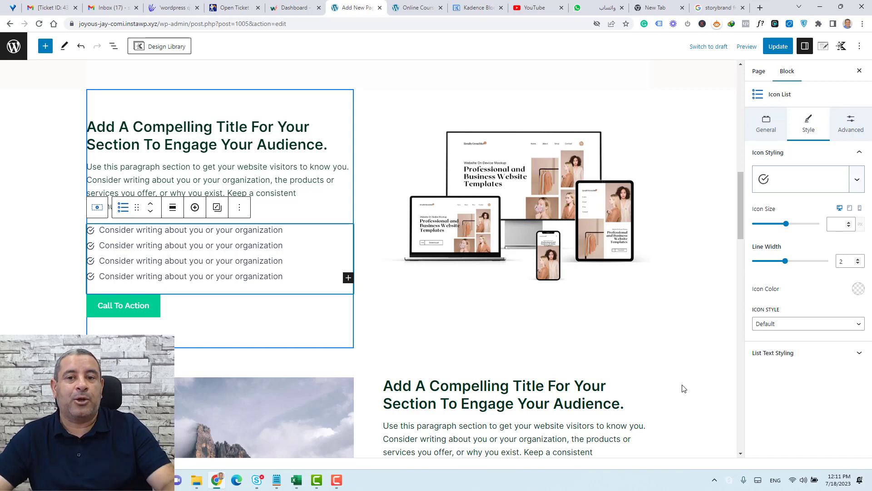
Make the list icons green circled right-arrows at size 25.
{"action": "left_click", "coordinate": [858, 289]}
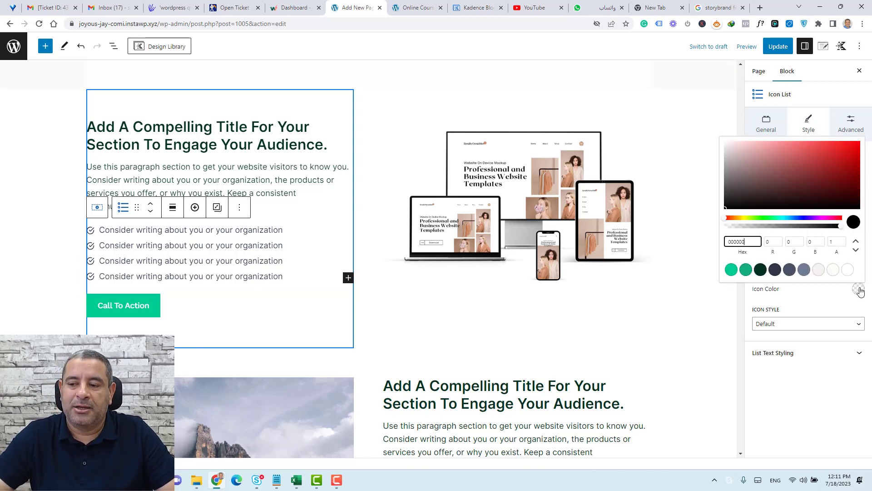
{"action": "left_click", "coordinate": [747, 270]}
{"action": "left_click", "coordinate": [816, 298]}
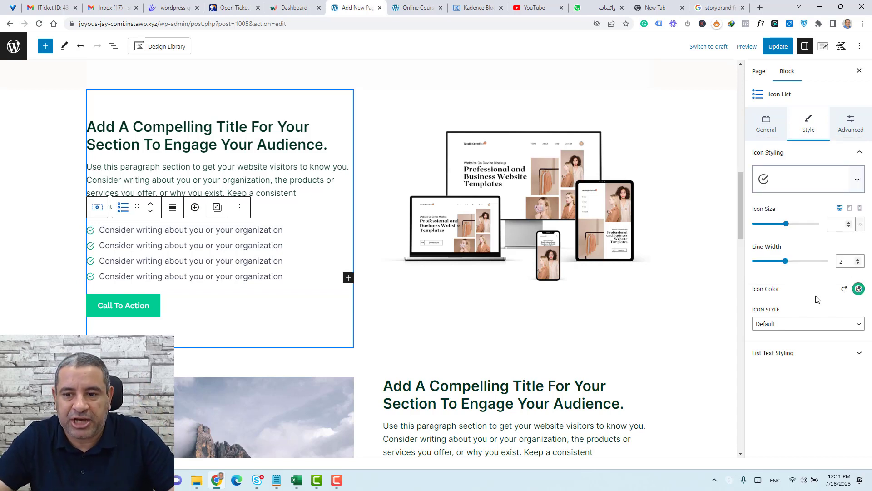
{"action": "left_click", "coordinate": [833, 225]}
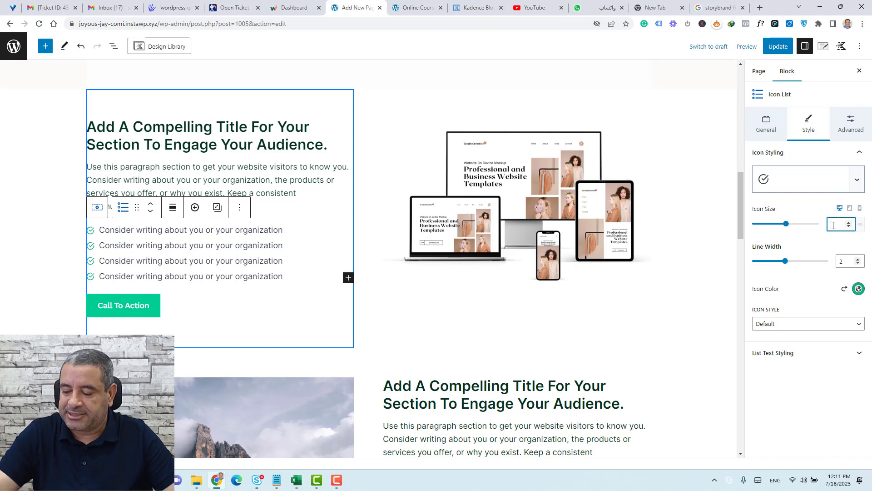
{"action": "type", "text": "25"}
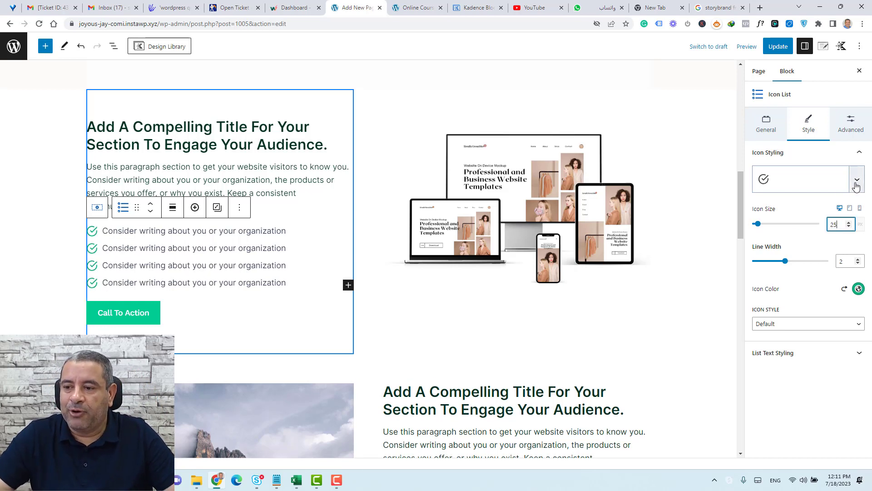
{"action": "left_click", "coordinate": [856, 181]}
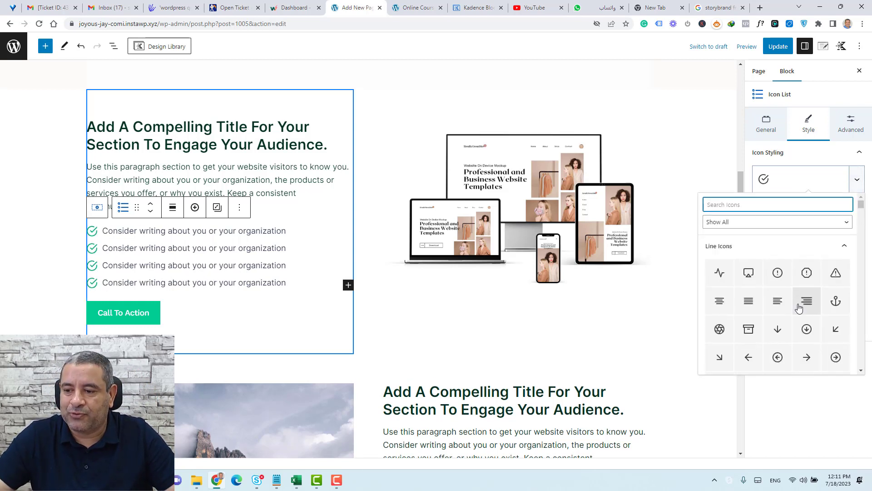
{"action": "left_click", "coordinate": [835, 357]}
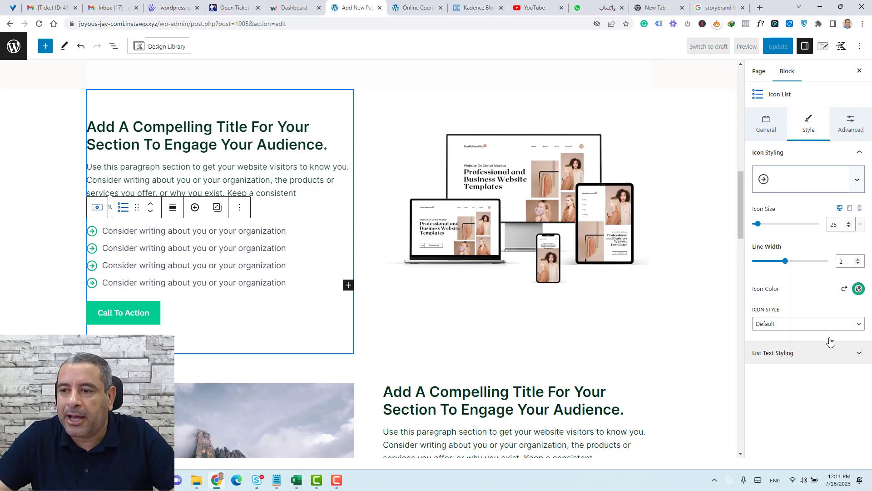
Replace the 'Add A Compelling Title' heading beside the mountain photo with 'Your Course Instructor'.
{"action": "left_click", "coordinate": [682, 240]}
{"action": "scroll", "coordinate": [681, 239], "scroll_direction": "down", "scroll_amount": 5}
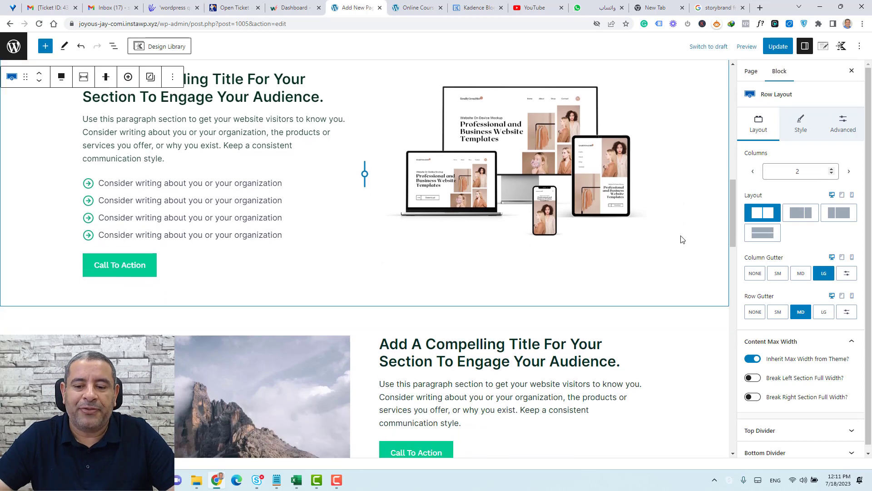
{"action": "scroll", "coordinate": [681, 239], "scroll_direction": "up", "scroll_amount": 4}
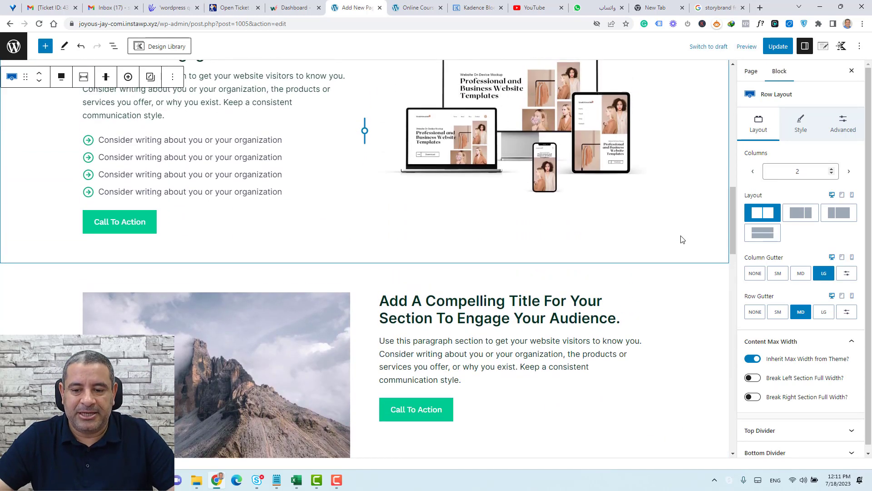
{"action": "scroll", "coordinate": [681, 240], "scroll_direction": "down", "scroll_amount": 4}
{"action": "scroll", "coordinate": [681, 240], "scroll_direction": "down", "scroll_amount": 2}
{"action": "scroll", "coordinate": [681, 239], "scroll_direction": "up", "scroll_amount": 3}
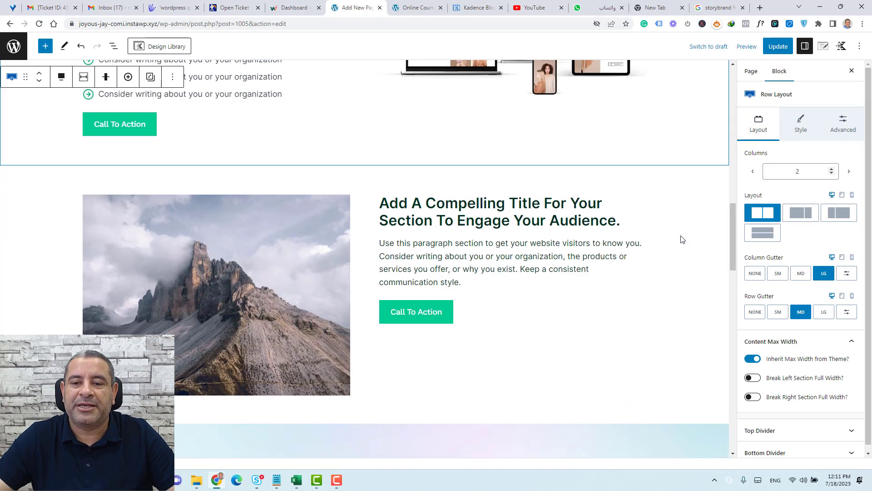
{"action": "left_click", "coordinate": [480, 193]}
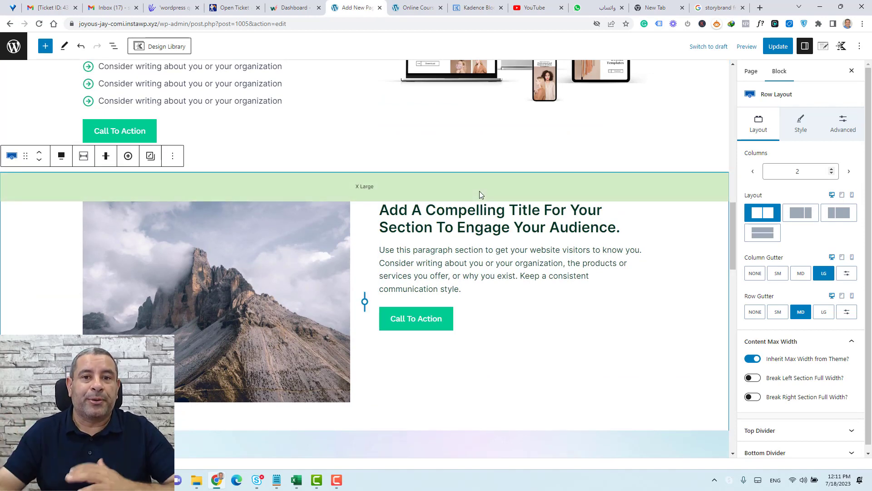
{"action": "triple_click", "coordinate": [448, 226]}
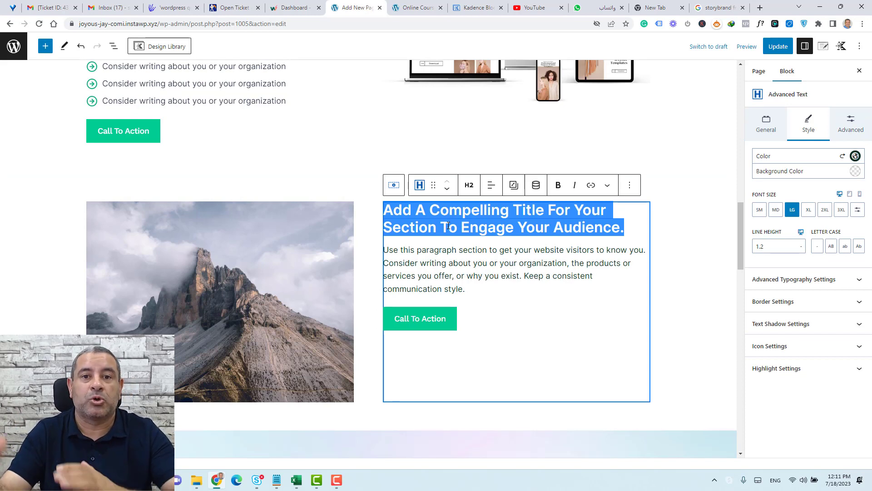
{"action": "type", "text": "Your Course Instructor"}
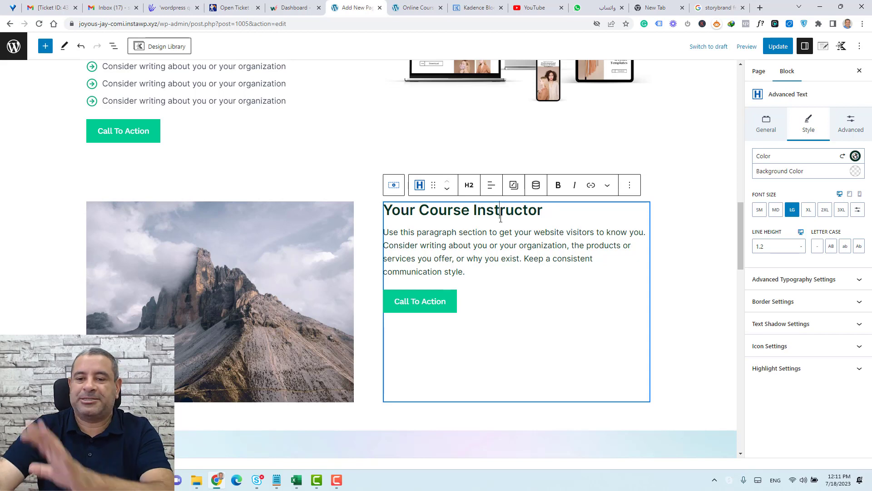
{"action": "left_click", "coordinate": [220, 310]}
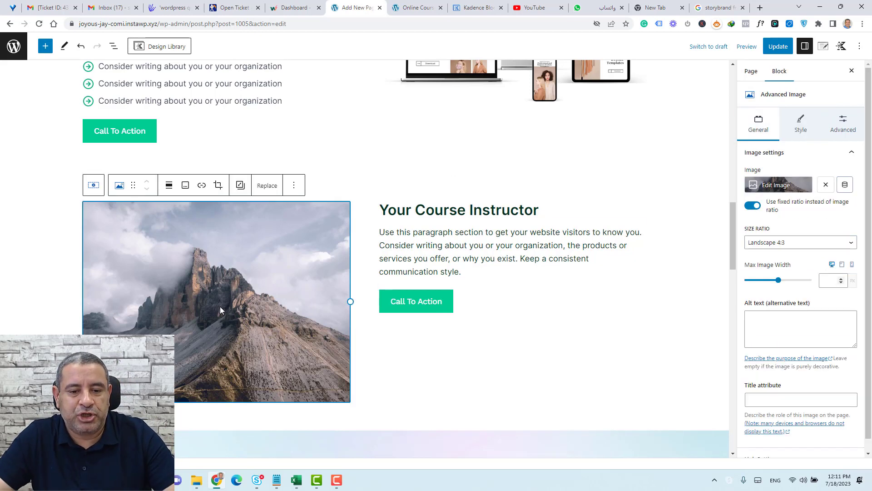
Replace the mountain photo with the blonde woman's portrait from the media library, at 600x600.
{"action": "left_click", "coordinate": [268, 190]}
{"action": "left_click", "coordinate": [277, 217]}
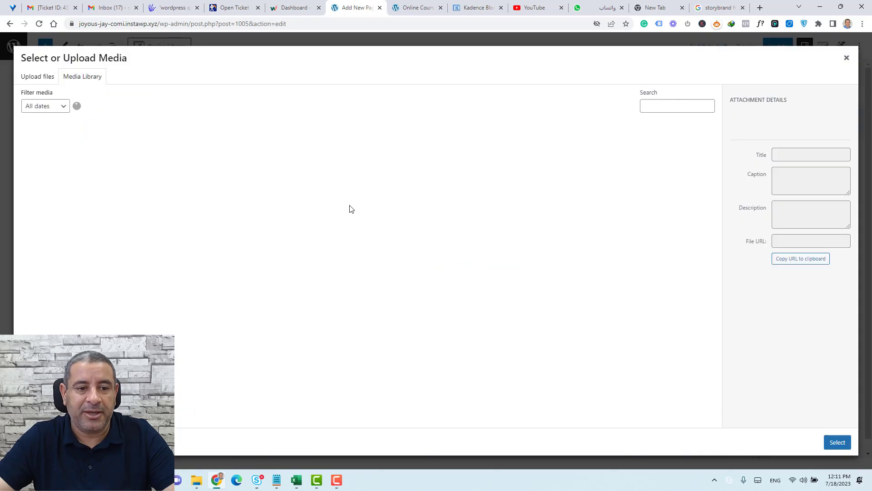
{"action": "scroll", "coordinate": [335, 246], "scroll_direction": "down", "scroll_amount": 4}
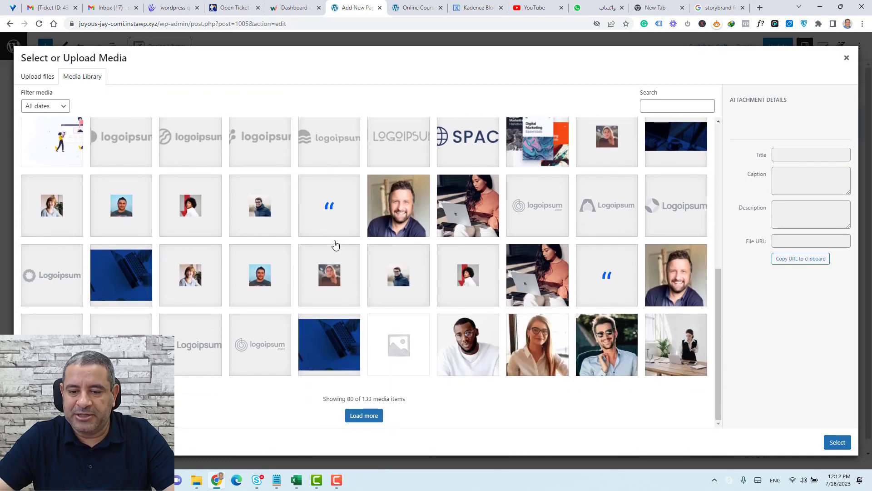
{"action": "left_click", "coordinate": [362, 417]}
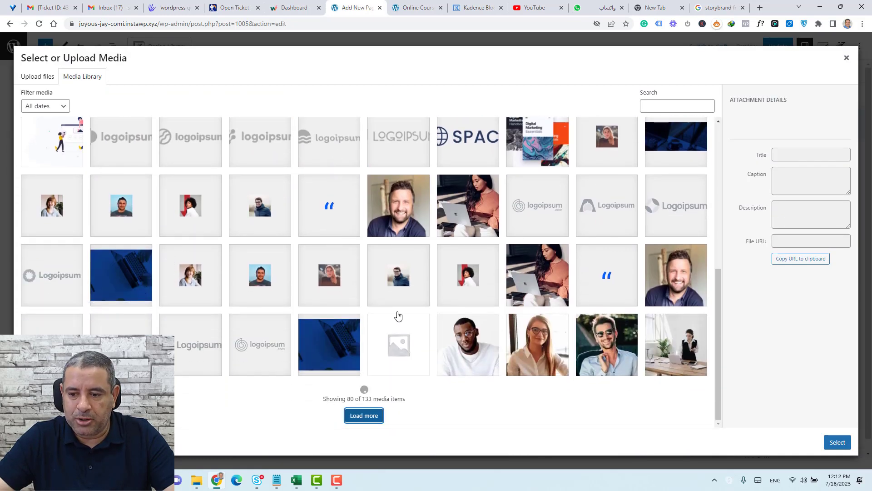
{"action": "scroll", "coordinate": [400, 316], "scroll_direction": "up", "scroll_amount": 5}
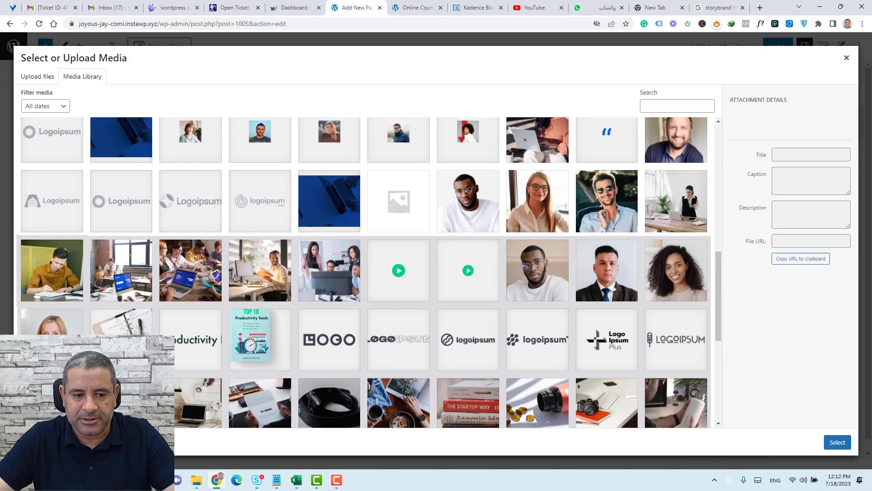
{"action": "left_click", "coordinate": [52, 345]}
{"action": "left_click", "coordinate": [828, 447]}
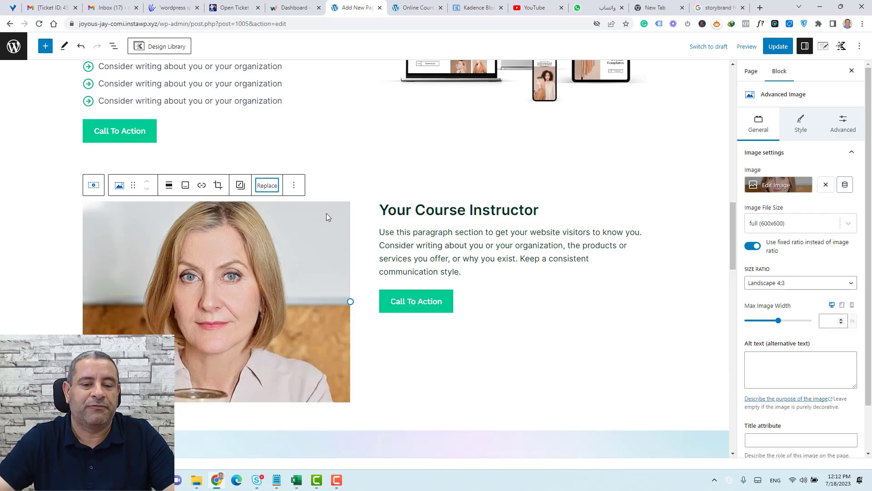
Set the instructor text column's vertical alignment to middle.
{"action": "left_click", "coordinate": [462, 202]}
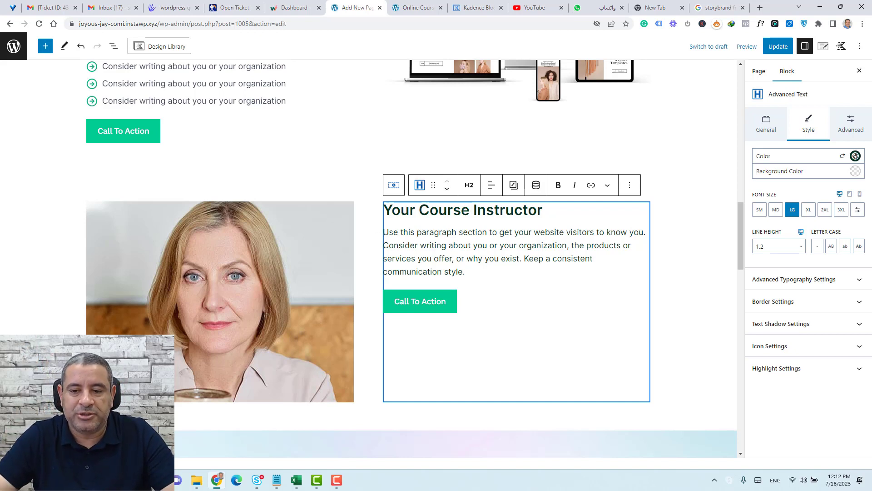
{"action": "left_click", "coordinate": [394, 185]}
{"action": "left_click", "coordinate": [474, 185]}
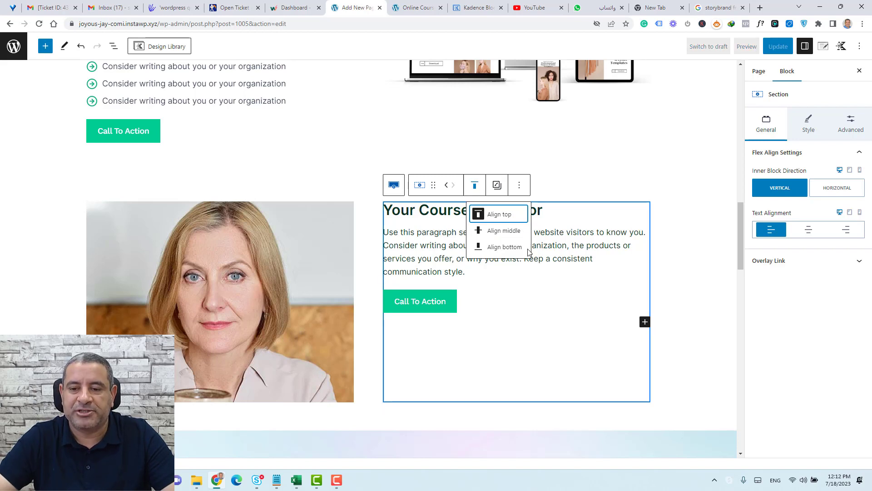
{"action": "left_click", "coordinate": [507, 231]}
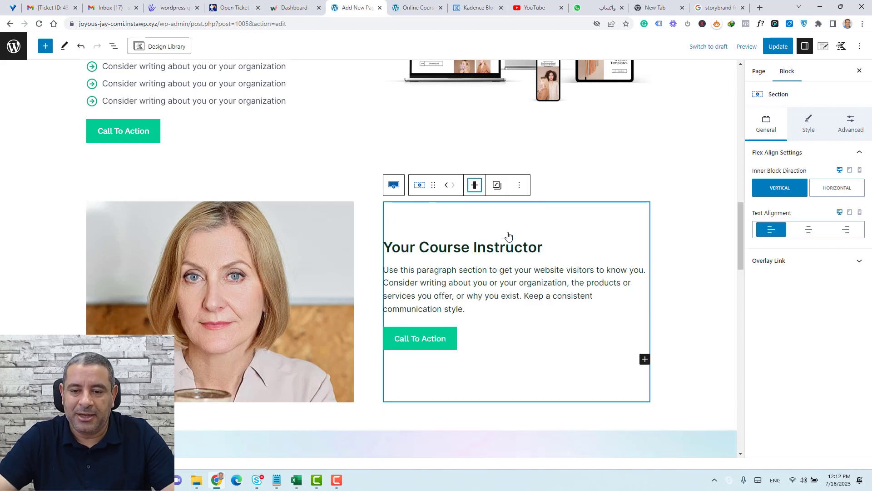
{"action": "left_click", "coordinate": [666, 258]}
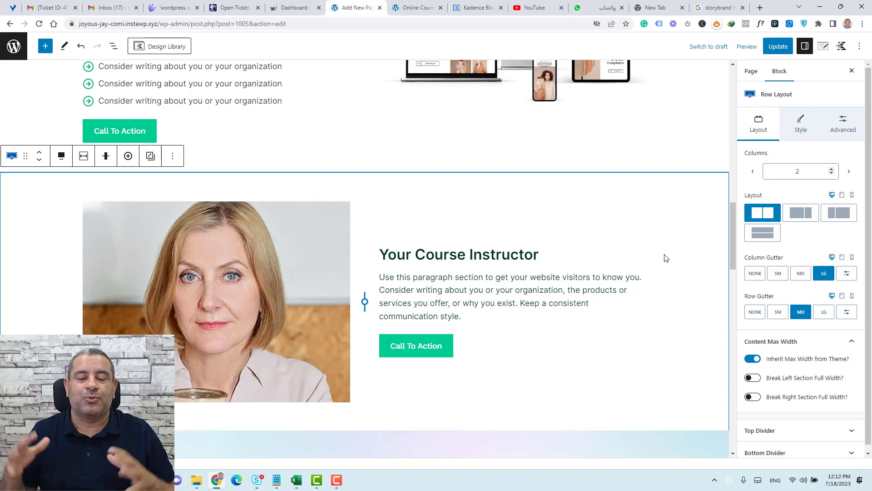
Duplicate the instructor paragraph.
{"action": "scroll", "coordinate": [666, 258], "scroll_direction": "down", "scroll_amount": 1}
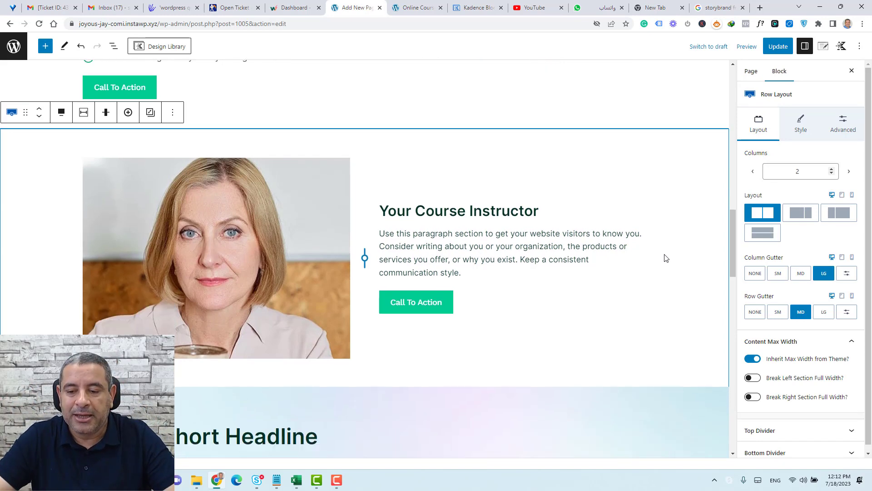
{"action": "scroll", "coordinate": [666, 258], "scroll_direction": "down", "scroll_amount": 2}
{"action": "left_click", "coordinate": [610, 143]}
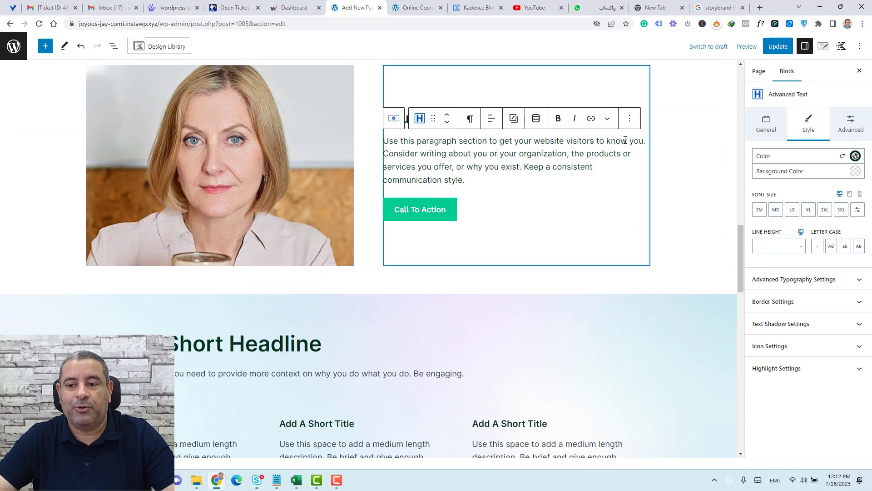
{"action": "left_click", "coordinate": [629, 126]}
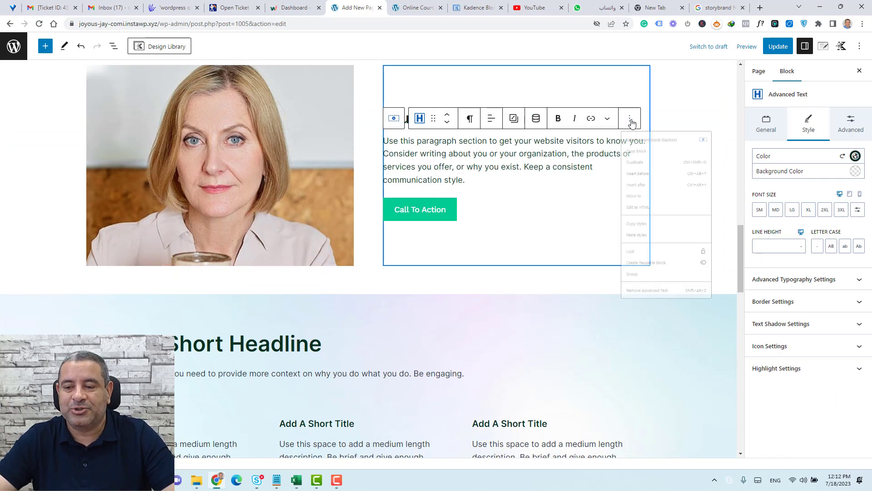
{"action": "left_click", "coordinate": [645, 179]}
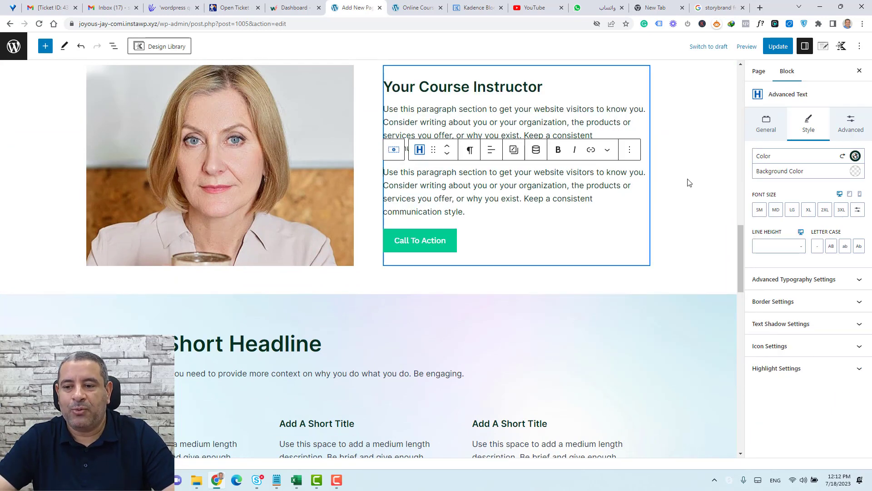
{"action": "left_click", "coordinate": [680, 205]}
{"action": "scroll", "coordinate": [681, 206], "scroll_direction": "up", "scroll_amount": 3}
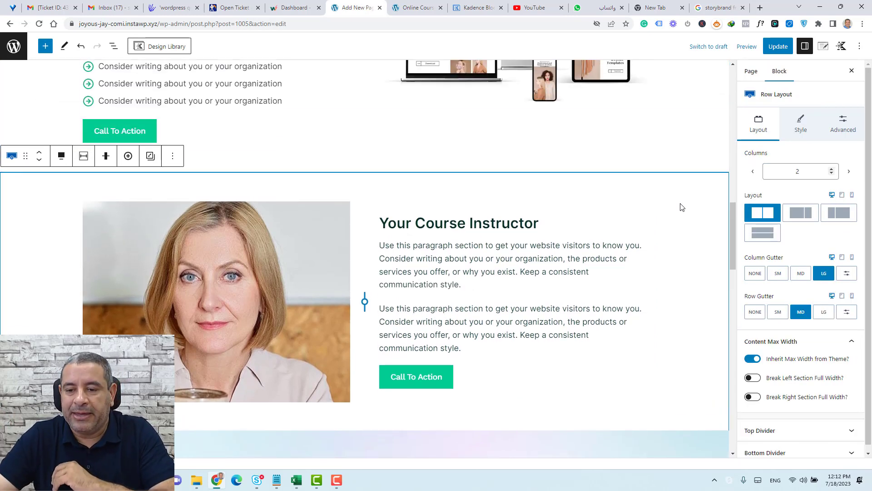
Switch the text column's vertical alignment back to top.
{"action": "left_click", "coordinate": [425, 223]}
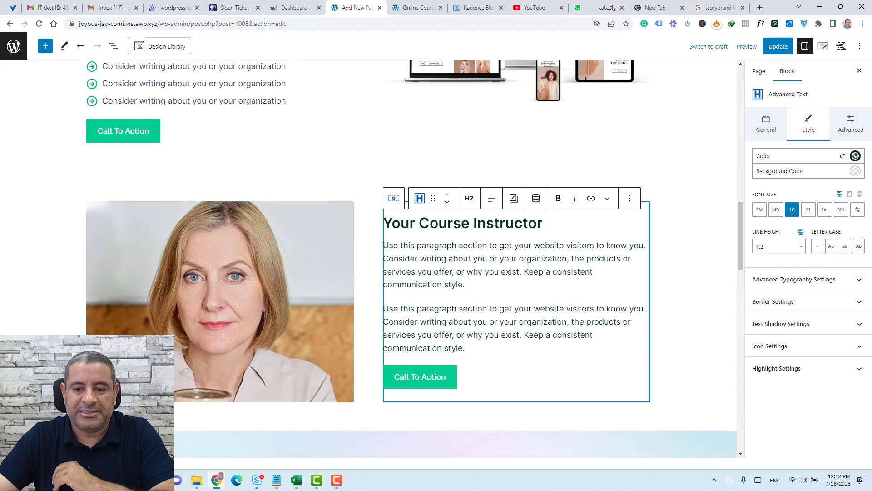
{"action": "left_click", "coordinate": [386, 254]}
{"action": "left_click", "coordinate": [472, 187]}
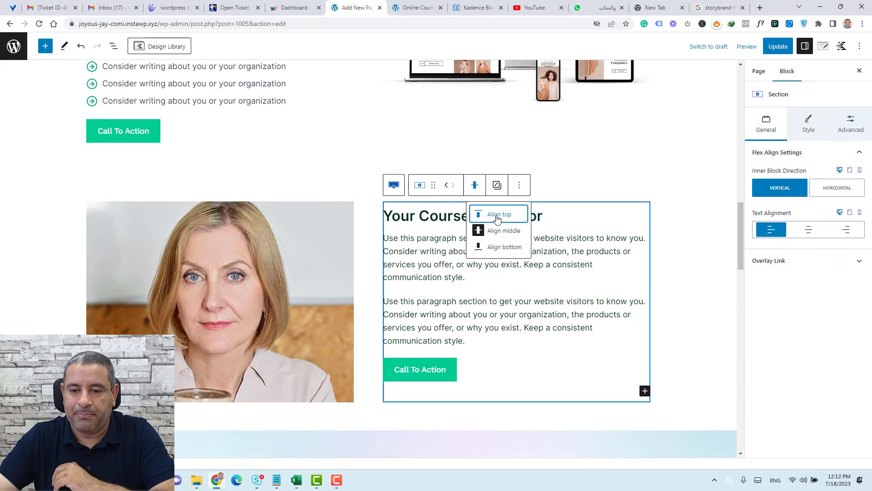
{"action": "left_click", "coordinate": [496, 216]}
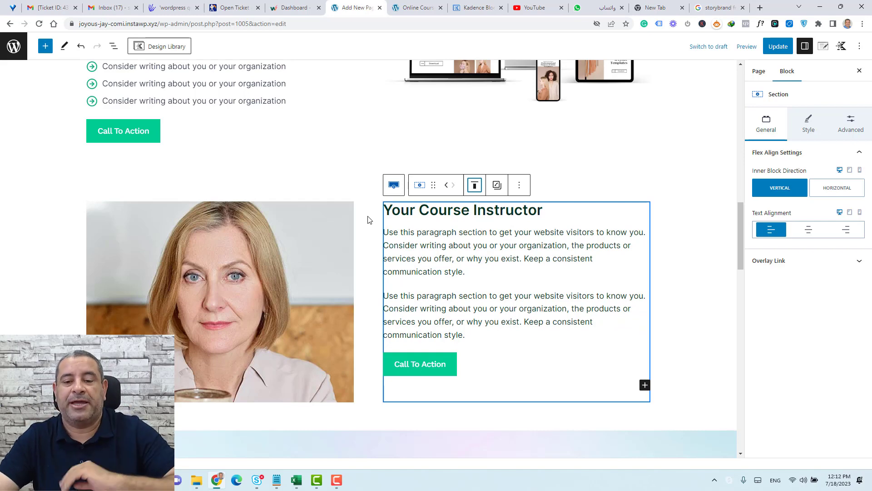
{"action": "left_click", "coordinate": [719, 265]}
{"action": "scroll", "coordinate": [717, 262], "scroll_direction": "down", "scroll_amount": 5}
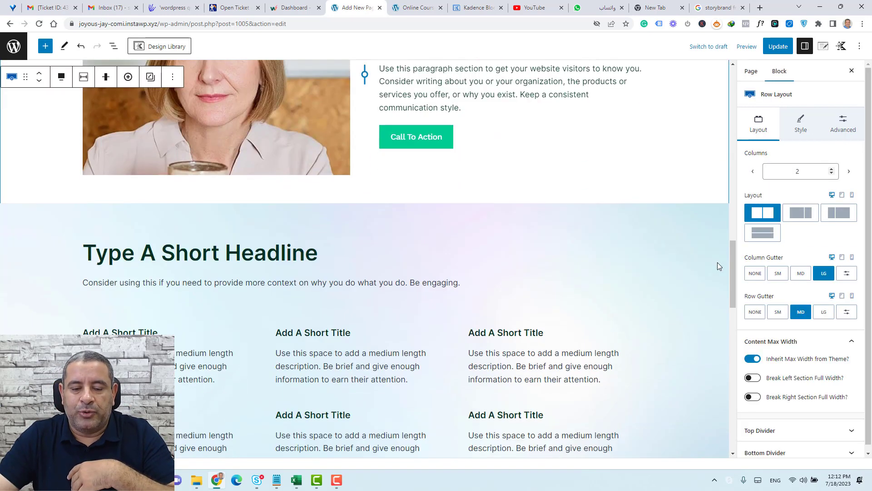
{"action": "left_click", "coordinate": [632, 210]}
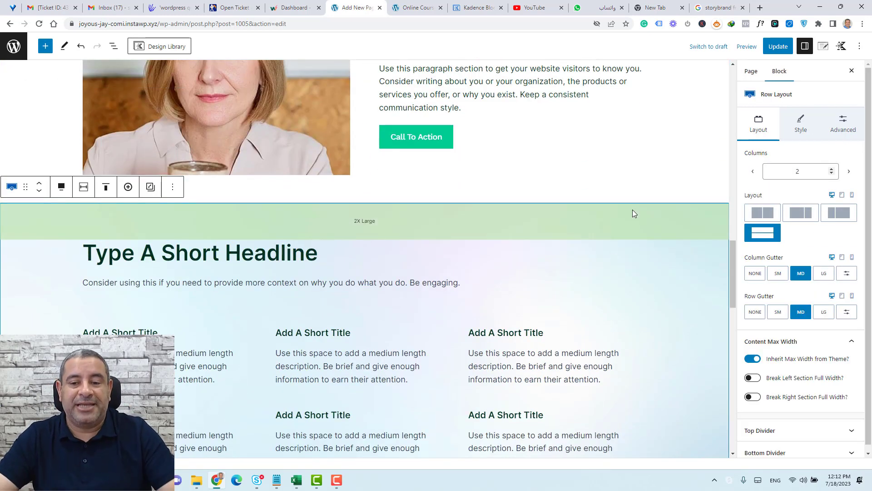
{"action": "scroll", "coordinate": [557, 216], "scroll_direction": "up", "scroll_amount": 15}
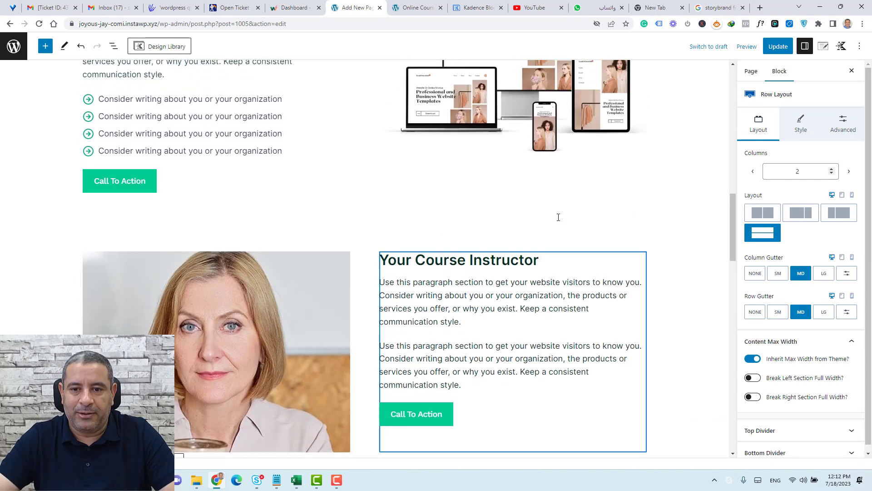
{"action": "scroll", "coordinate": [558, 217], "scroll_direction": "down", "scroll_amount": 5}
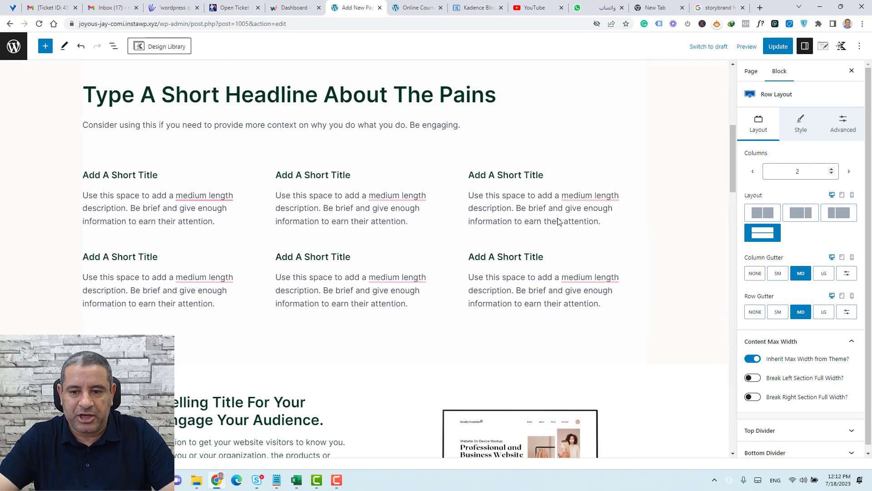
{"action": "scroll", "coordinate": [560, 214], "scroll_direction": "up", "scroll_amount": 3}
Give the Pains section a light background colour.
{"action": "left_click", "coordinate": [558, 193]}
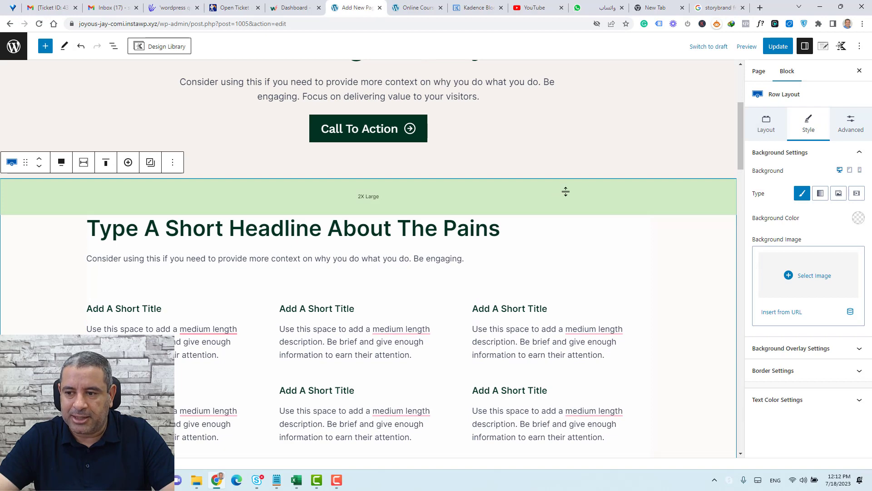
{"action": "left_click", "coordinate": [859, 222]}
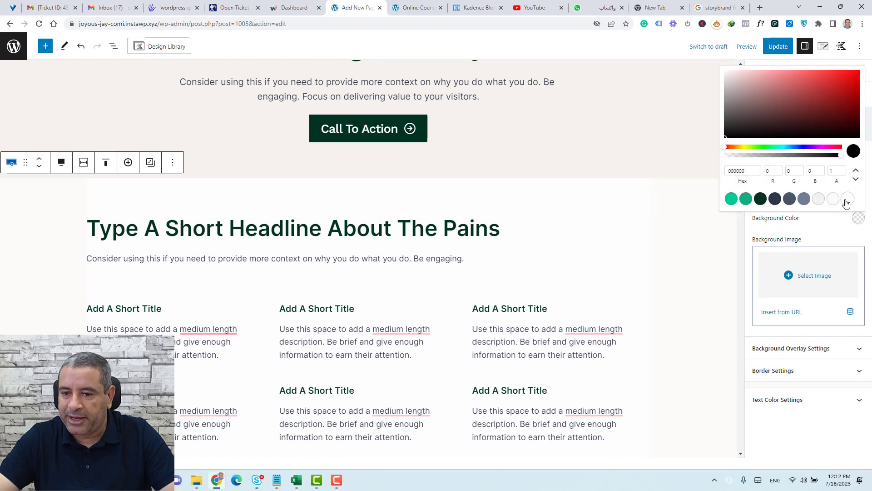
{"action": "left_click", "coordinate": [843, 200]}
{"action": "left_click", "coordinate": [702, 278]}
Set the instructor row's background colour to dark green 013222.
{"action": "scroll", "coordinate": [688, 276], "scroll_direction": "down", "scroll_amount": 10}
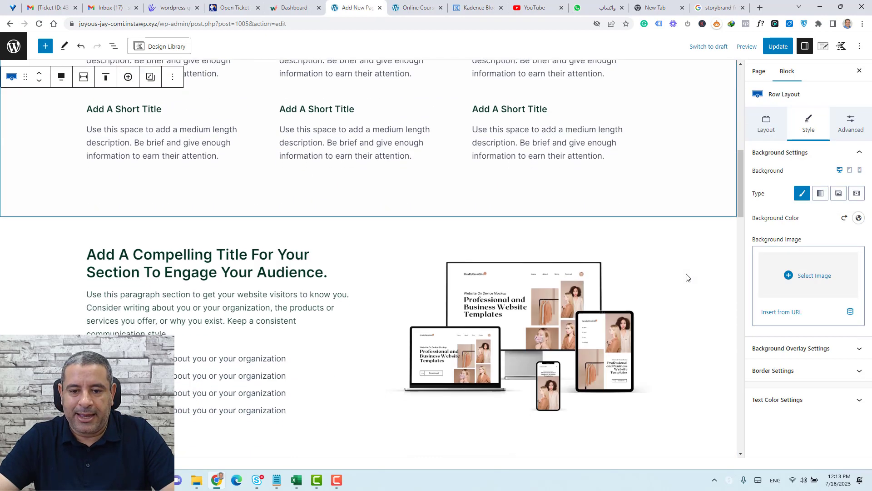
{"action": "left_click", "coordinate": [352, 288]}
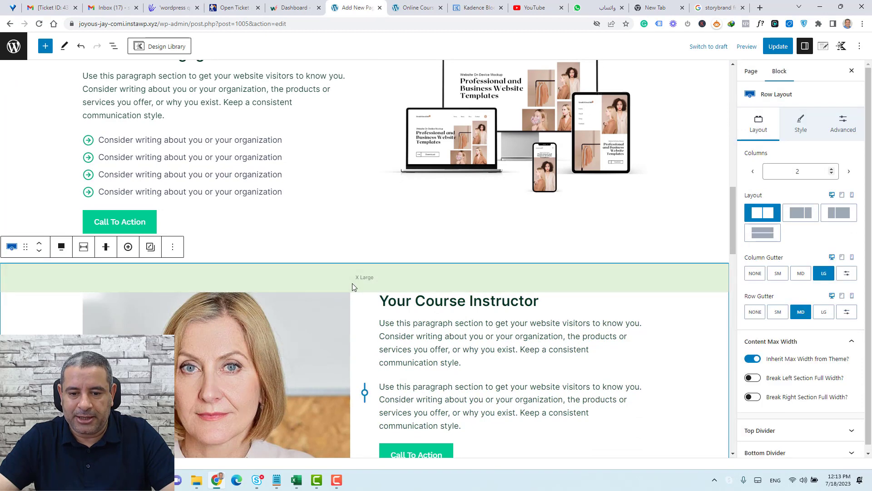
{"action": "left_click", "coordinate": [799, 125]}
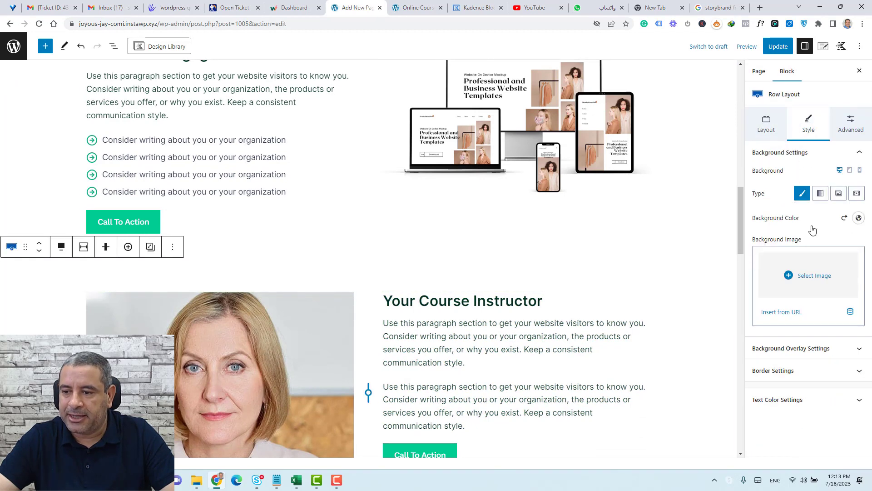
{"action": "left_click", "coordinate": [857, 218]}
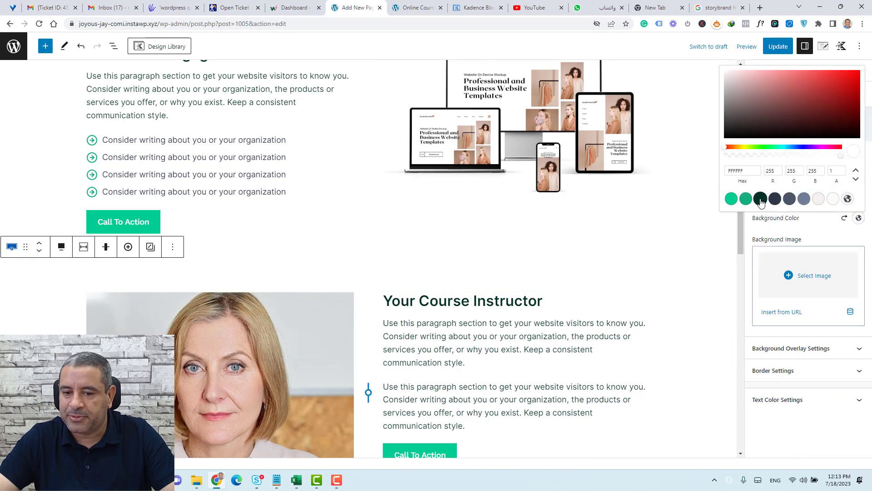
{"action": "left_click", "coordinate": [760, 198]}
{"action": "scroll", "coordinate": [501, 295], "scroll_direction": "down", "scroll_amount": 5}
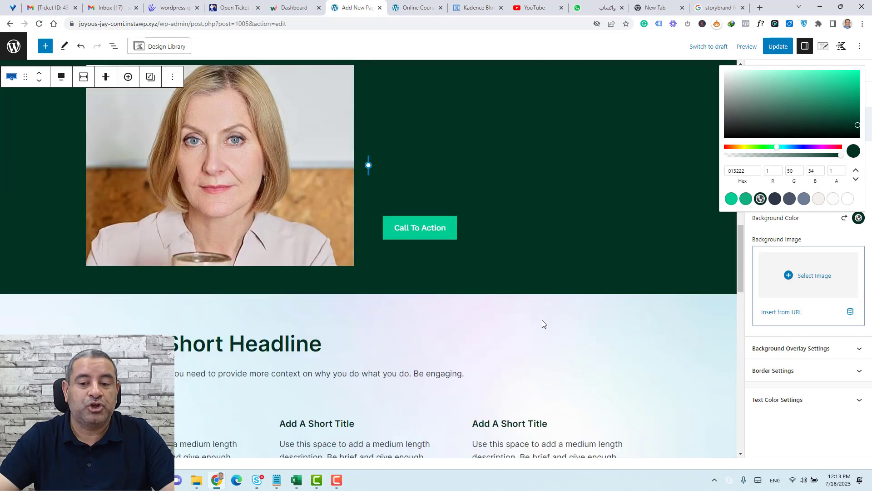
{"action": "scroll", "coordinate": [500, 209], "scroll_direction": "up", "scroll_amount": 1}
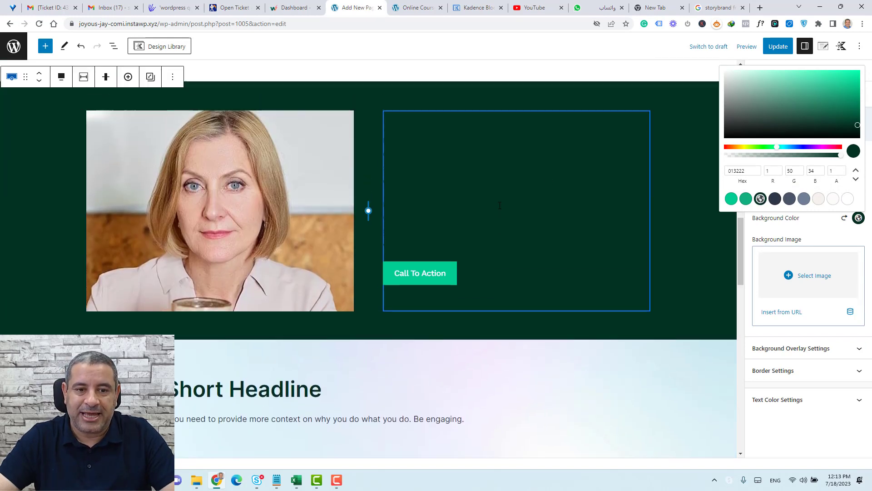
{"action": "left_click", "coordinate": [835, 235]}
Set the instructor row's text colour to white FFFFFF.
{"action": "left_click", "coordinate": [810, 403]}
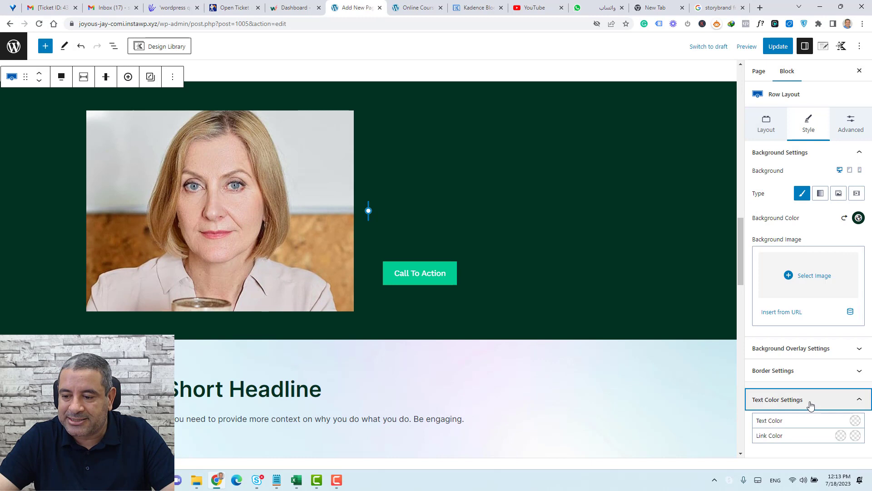
{"action": "left_click", "coordinate": [855, 420]}
{"action": "left_click", "coordinate": [843, 402]}
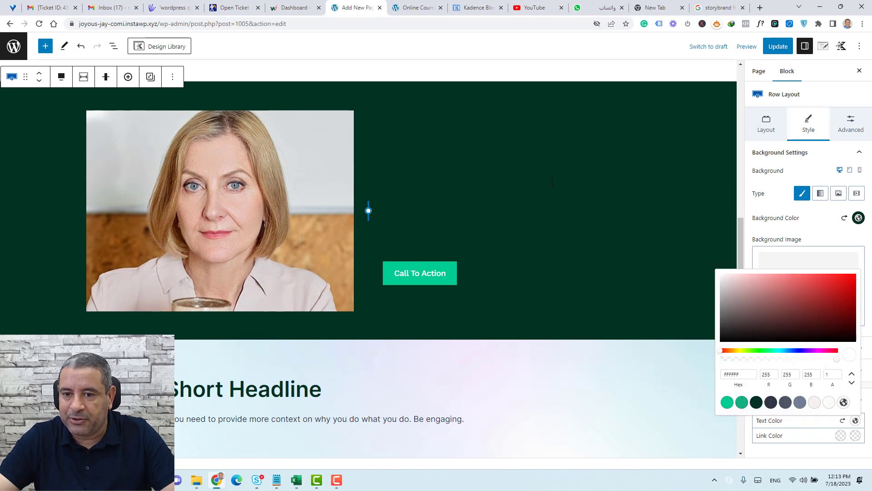
{"action": "left_click", "coordinate": [503, 172]}
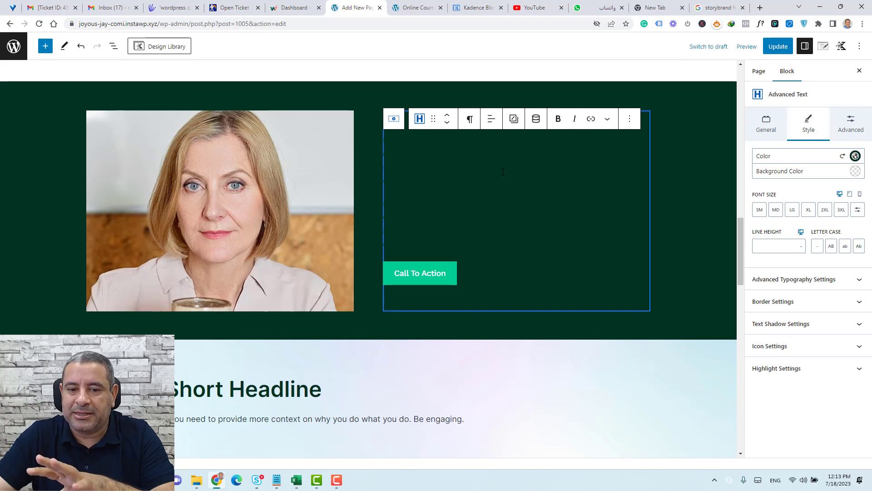
Clear the colour on both paragraphs and the heading so they display white.
{"action": "left_click", "coordinate": [842, 156]}
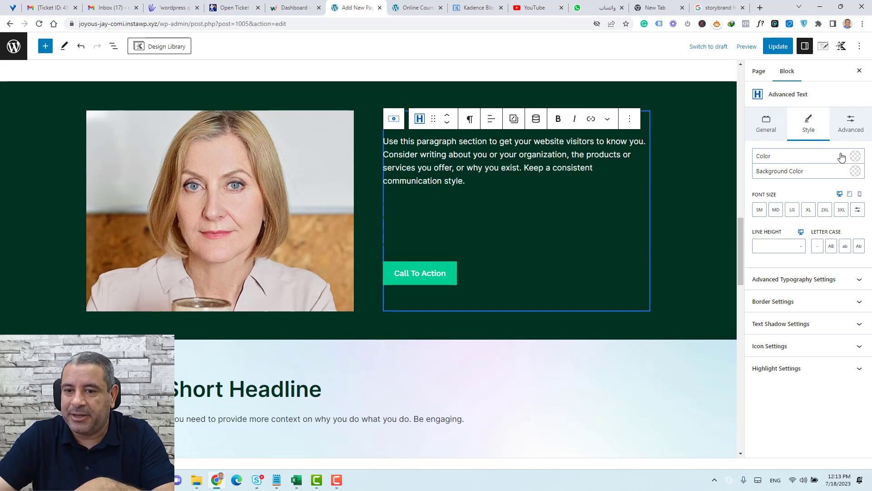
{"action": "left_click", "coordinate": [541, 203]}
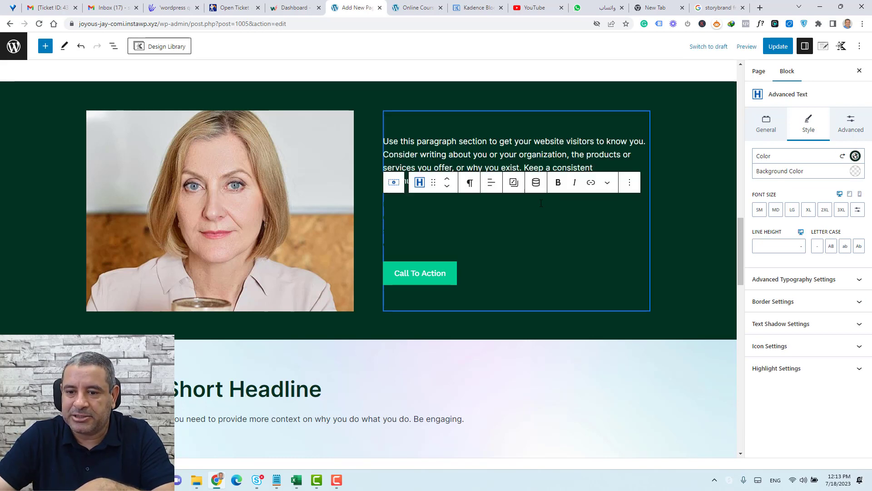
{"action": "left_click", "coordinate": [842, 156]}
{"action": "left_click", "coordinate": [523, 124]}
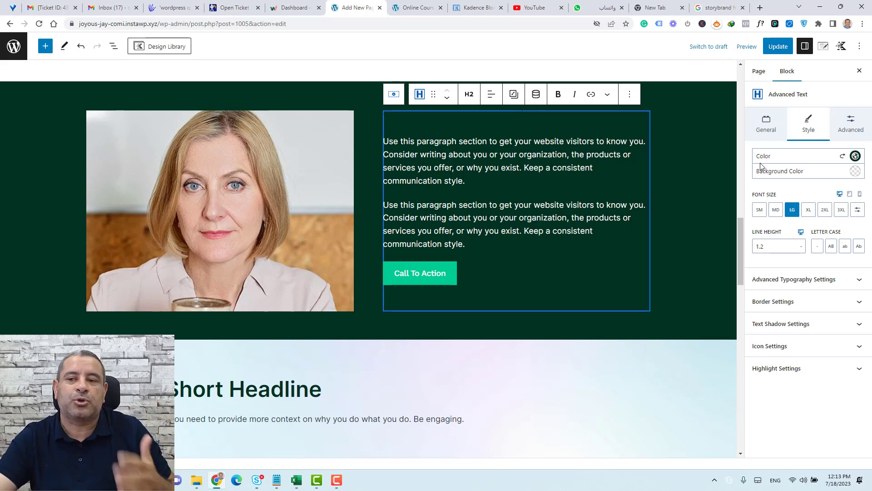
{"action": "left_click", "coordinate": [843, 156]}
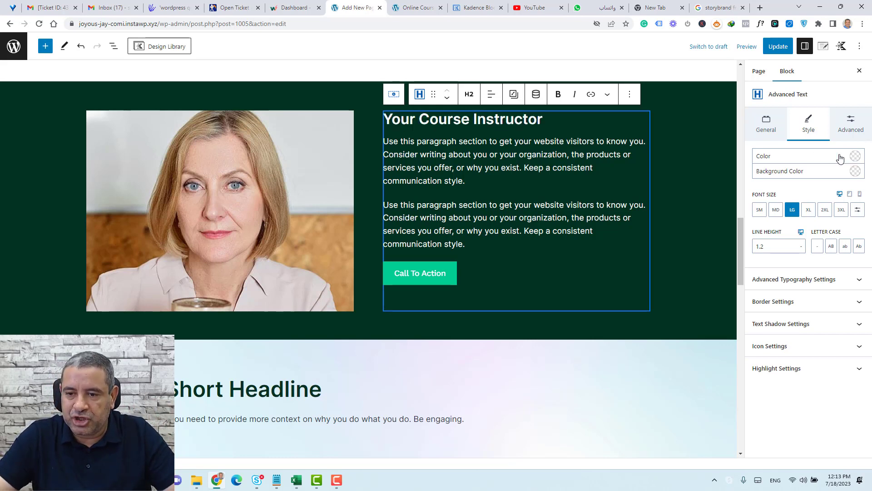
Increase the instructor row's top padding to 3X Large and add extra bottom padding.
{"action": "left_click", "coordinate": [682, 208]}
{"action": "scroll", "coordinate": [682, 208], "scroll_direction": "up", "scroll_amount": 5}
{"action": "scroll", "coordinate": [682, 208], "scroll_direction": "down", "scroll_amount": 4}
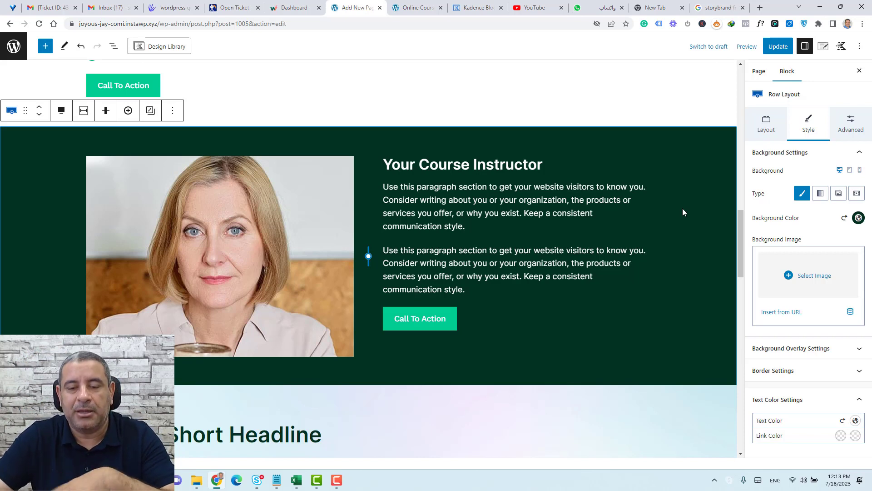
{"action": "left_click_drag", "start_coordinate": [341, 155], "coordinate": [343, 174]}
{"action": "scroll", "coordinate": [362, 263], "scroll_direction": "down", "scroll_amount": 2}
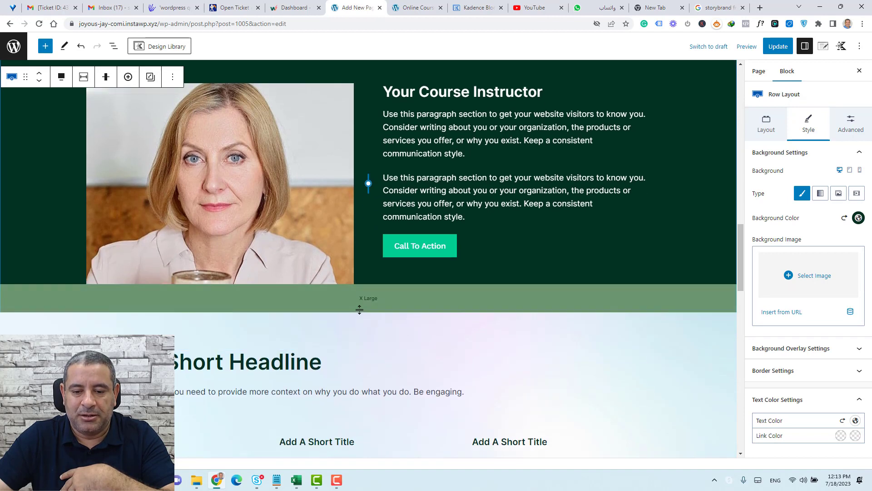
{"action": "left_click_drag", "start_coordinate": [358, 310], "coordinate": [361, 342]}
{"action": "scroll", "coordinate": [598, 297], "scroll_direction": "up", "scroll_amount": 2}
{"action": "scroll", "coordinate": [598, 295], "scroll_direction": "up", "scroll_amount": 1}
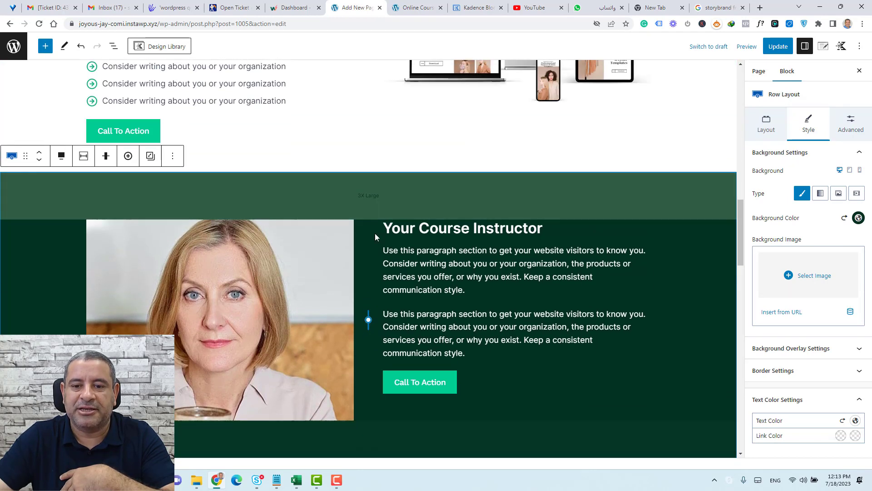
{"action": "left_click", "coordinate": [850, 129]}
{"action": "left_click", "coordinate": [805, 124]}
{"action": "scroll", "coordinate": [539, 217], "scroll_direction": "down", "scroll_amount": 6}
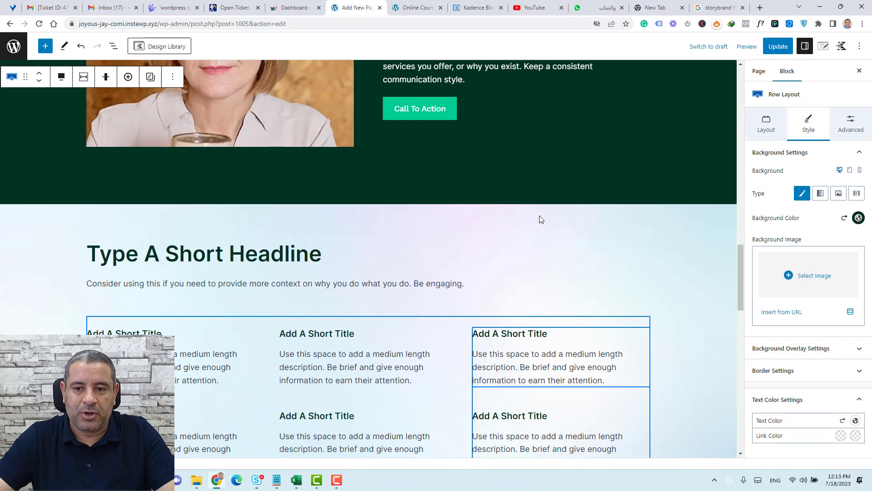
{"action": "scroll", "coordinate": [492, 276], "scroll_direction": "up", "scroll_amount": 1}
{"action": "left_click", "coordinate": [493, 277]}
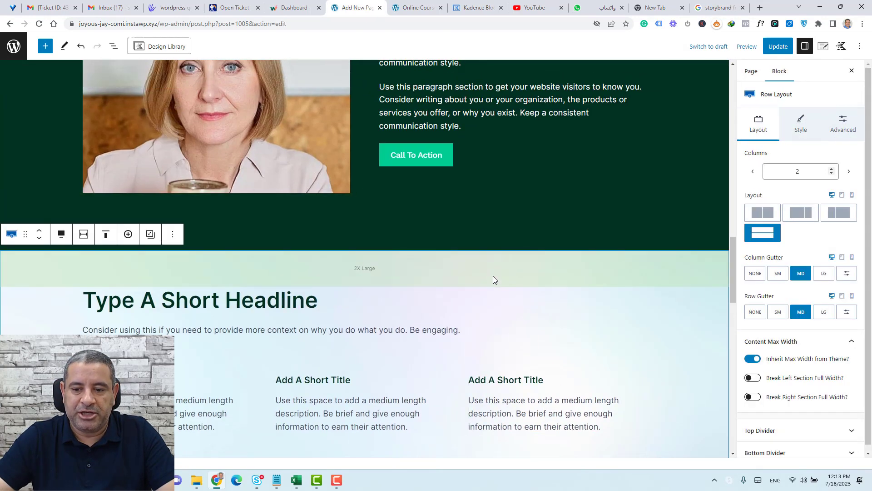
Replace the section's pastel gradient background image with a plain white FFFFFF background.
{"action": "left_click", "coordinate": [808, 133]}
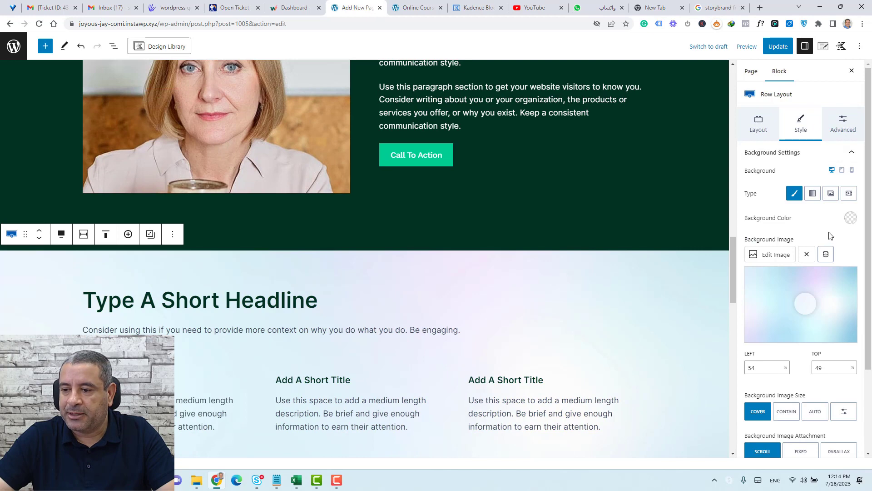
{"action": "left_click", "coordinate": [807, 257]}
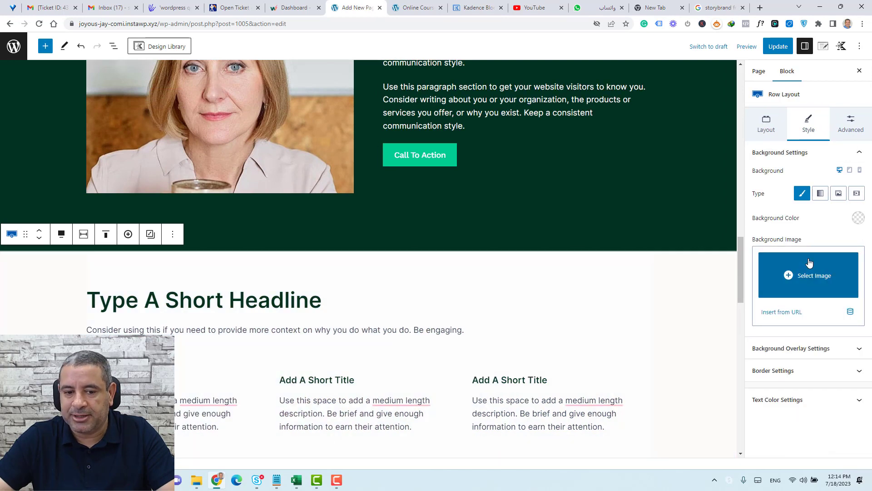
{"action": "scroll", "coordinate": [615, 284], "scroll_direction": "down", "scroll_amount": 1}
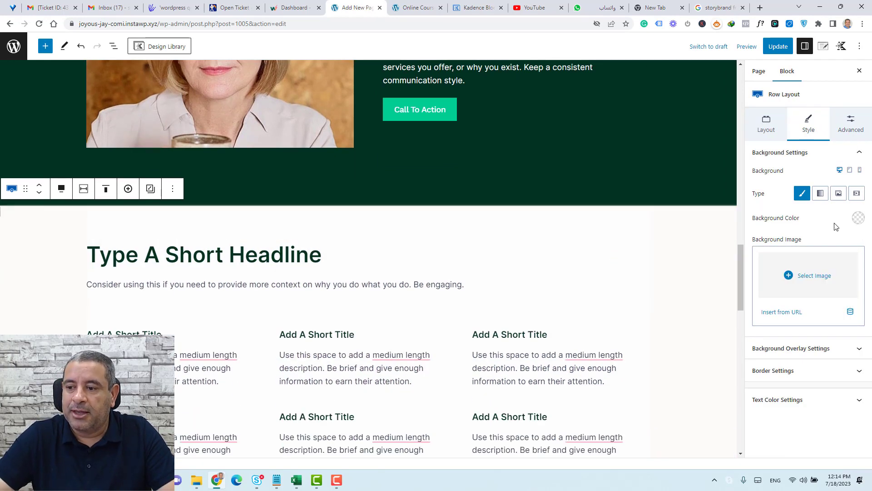
{"action": "left_click", "coordinate": [858, 218]}
{"action": "left_click", "coordinate": [848, 200]}
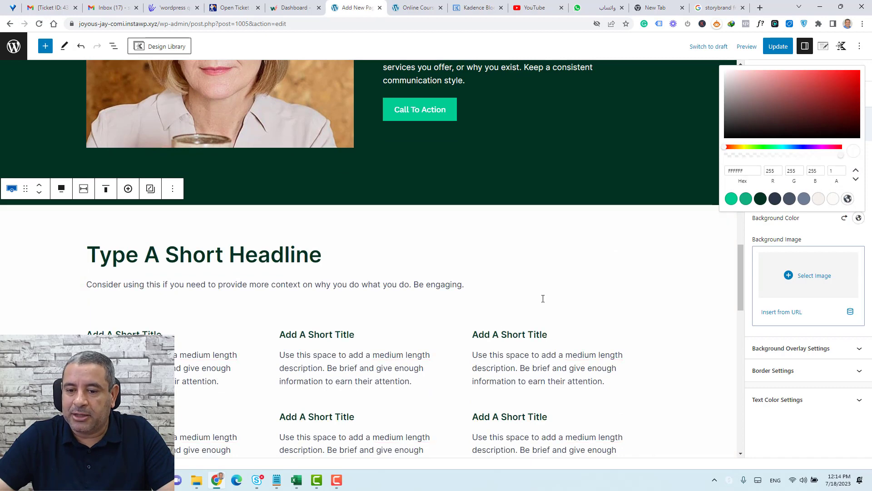
Select the section containing the FAQ accordion further down the page.
{"action": "scroll", "coordinate": [499, 330], "scroll_direction": "down", "scroll_amount": 10}
{"action": "scroll", "coordinate": [569, 312], "scroll_direction": "down", "scroll_amount": 5}
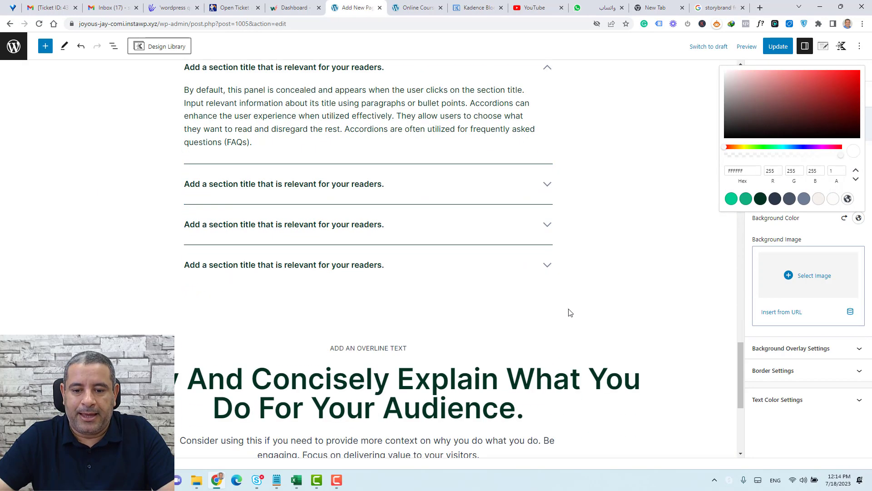
{"action": "scroll", "coordinate": [569, 312], "scroll_direction": "up", "scroll_amount": 5}
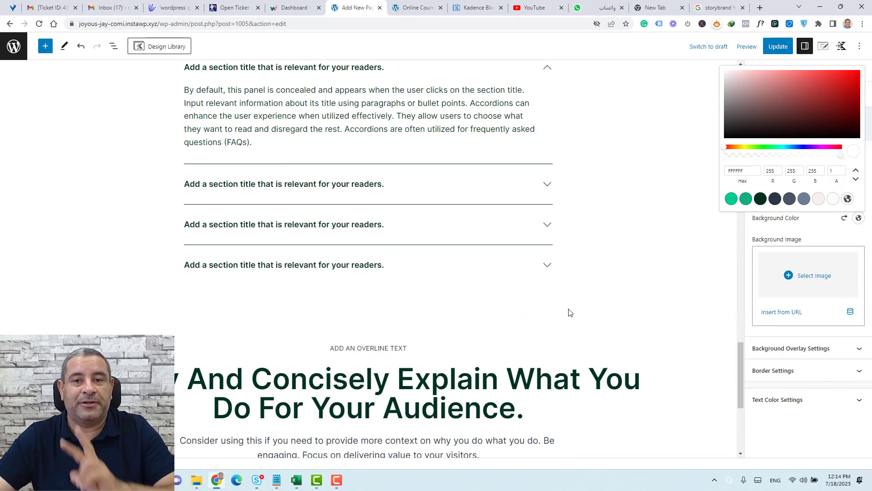
{"action": "scroll", "coordinate": [569, 312], "scroll_direction": "up", "scroll_amount": 5}
{"action": "left_click", "coordinate": [244, 191]}
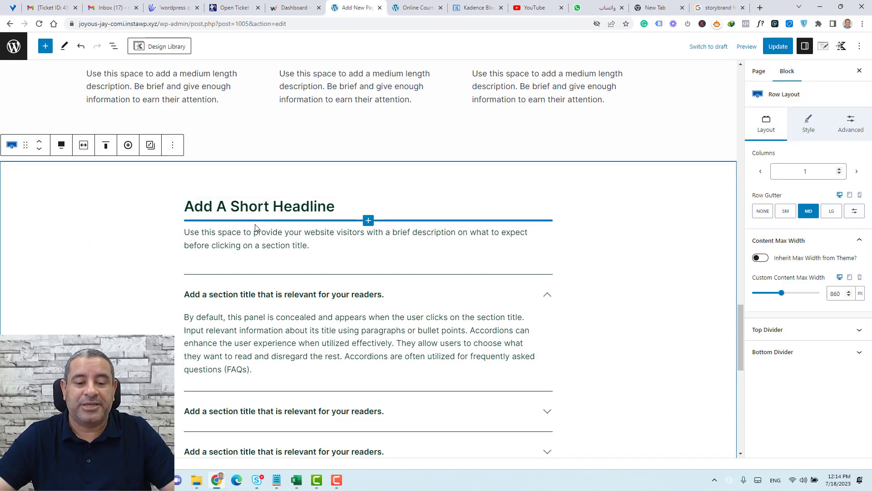
With List View open, retitle the Add A Short Headline heading to 'FAQs Section'.
{"action": "left_click", "coordinate": [113, 46]}
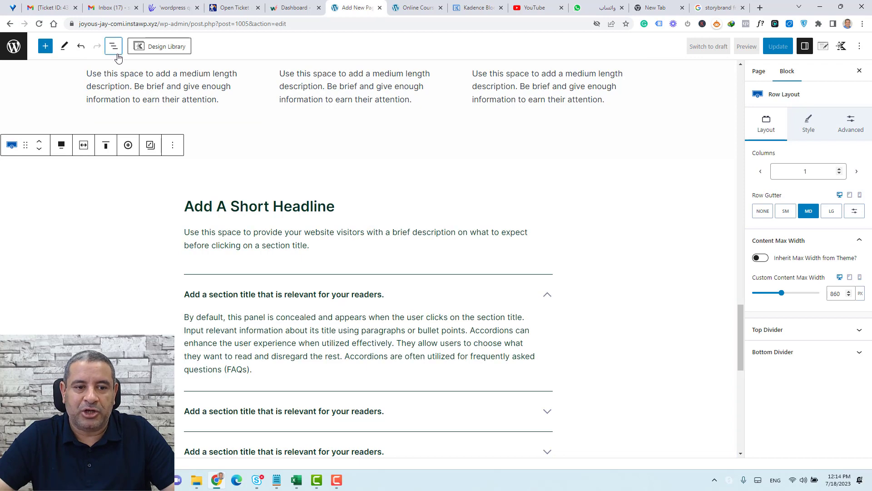
{"action": "left_click", "coordinate": [362, 203]}
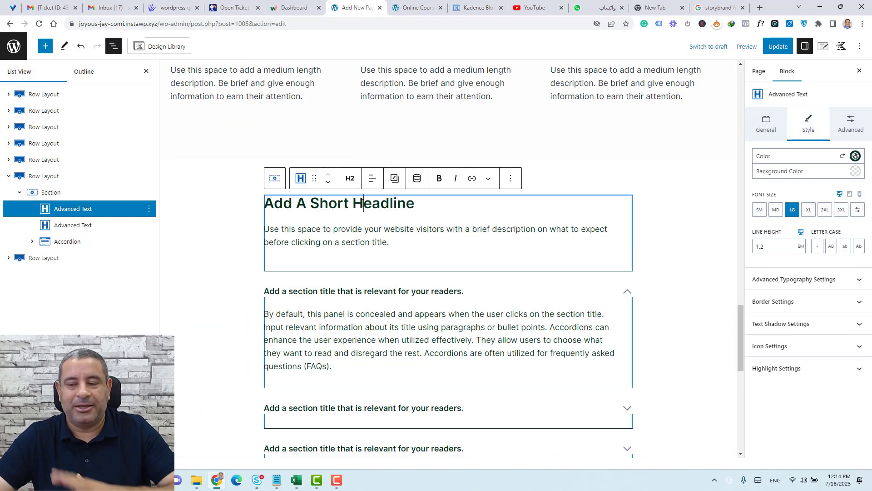
{"action": "left_click", "coordinate": [65, 245]}
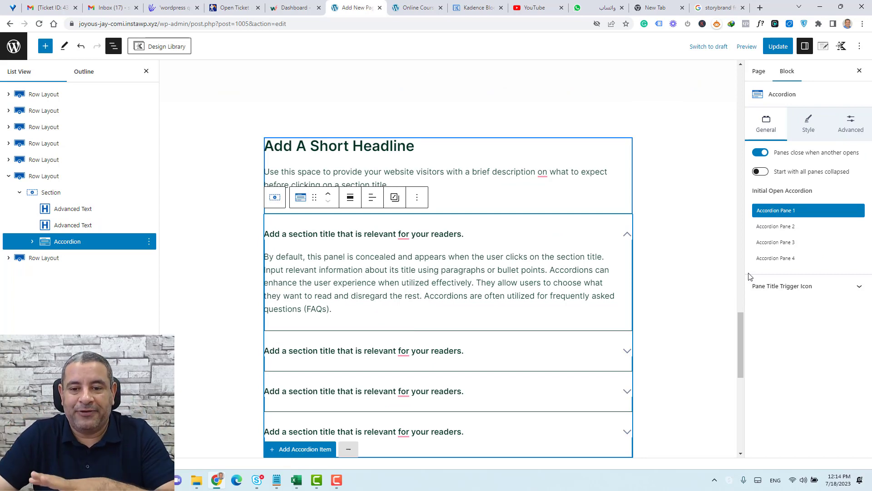
{"action": "double_click", "coordinate": [378, 146]}
{"action": "key", "text": "ctrl+a"}
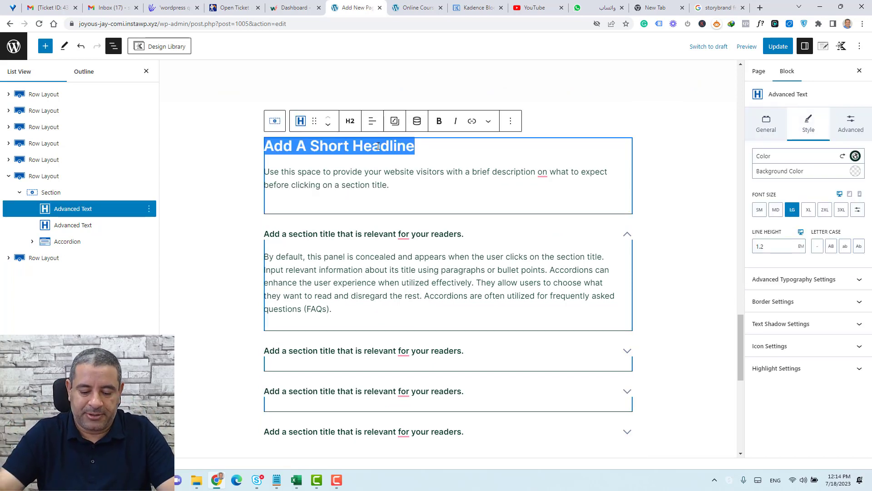
{"action": "type", "text": "FAQs S"}
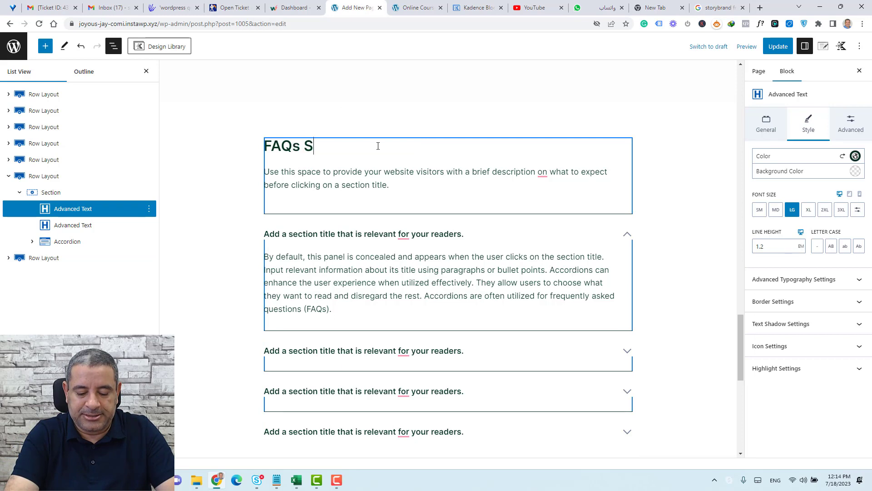
{"action": "type", "text": "ection"}
Collapse and re-expand the first FAQ pane, then select the whole accordion block.
{"action": "left_click", "coordinate": [628, 236]}
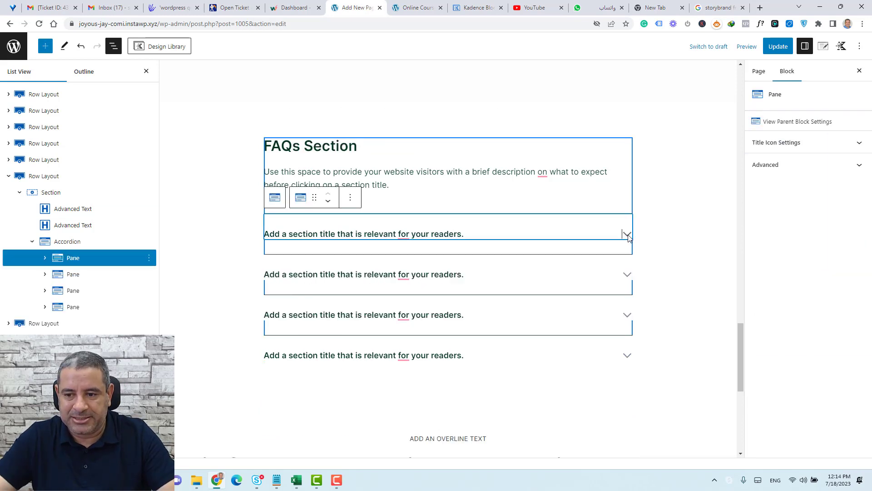
{"action": "left_click", "coordinate": [628, 236]}
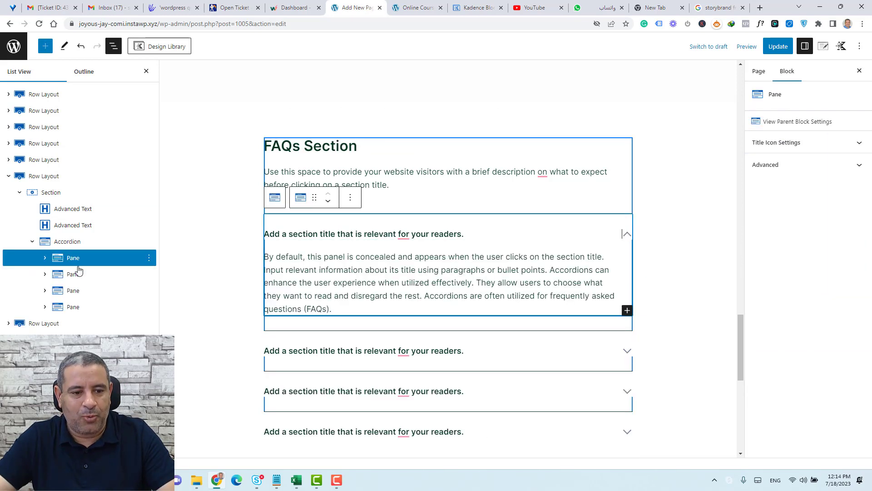
{"action": "left_click", "coordinate": [68, 242]}
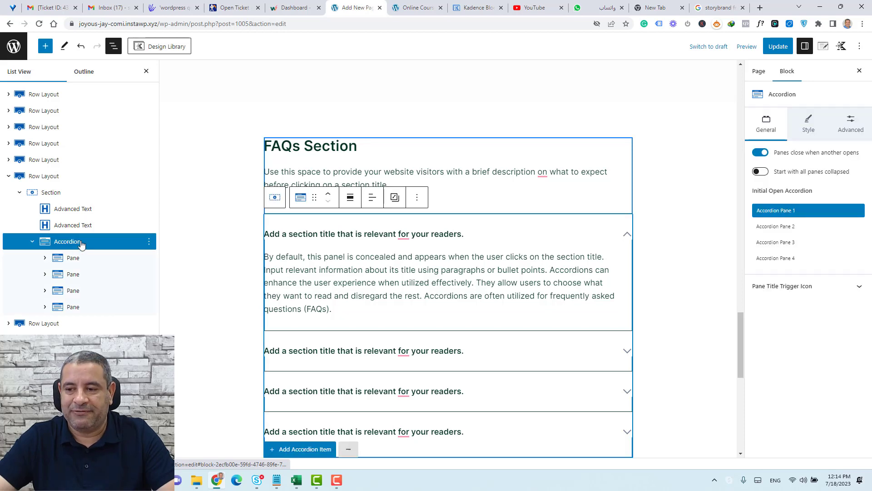
{"action": "scroll", "coordinate": [419, 383], "scroll_direction": "down", "scroll_amount": 3}
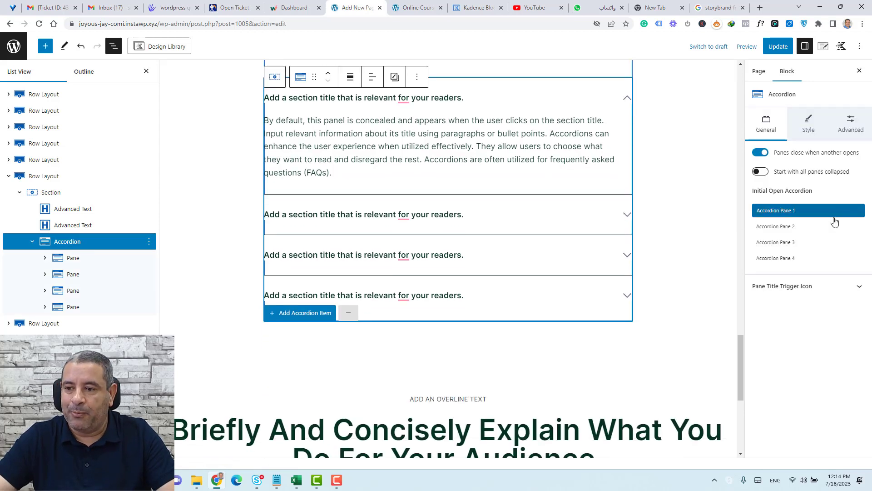
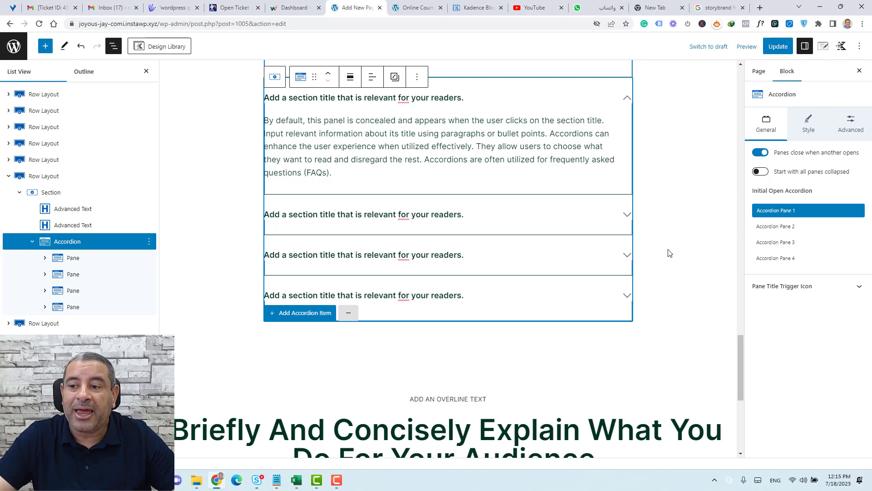
Turn off 'Panes close when another opens' and collapse the first FAQ pane so all four are closed.
{"action": "left_click", "coordinate": [760, 153]}
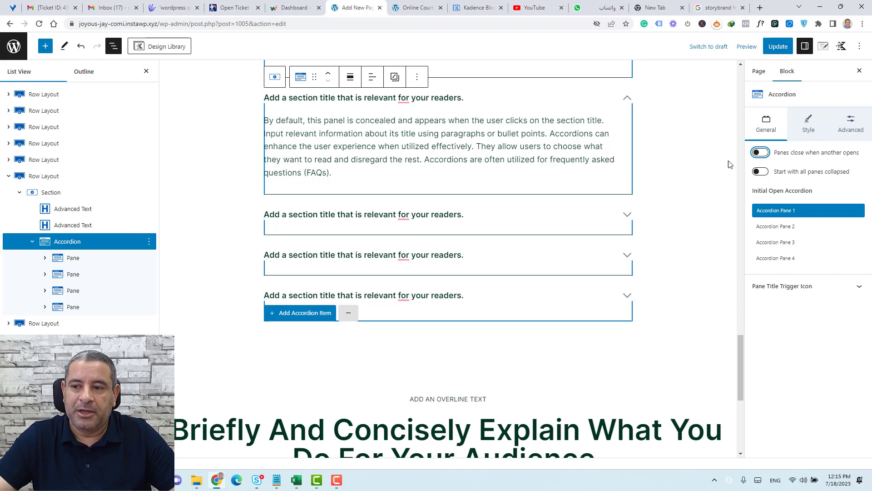
{"action": "left_click", "coordinate": [628, 99]}
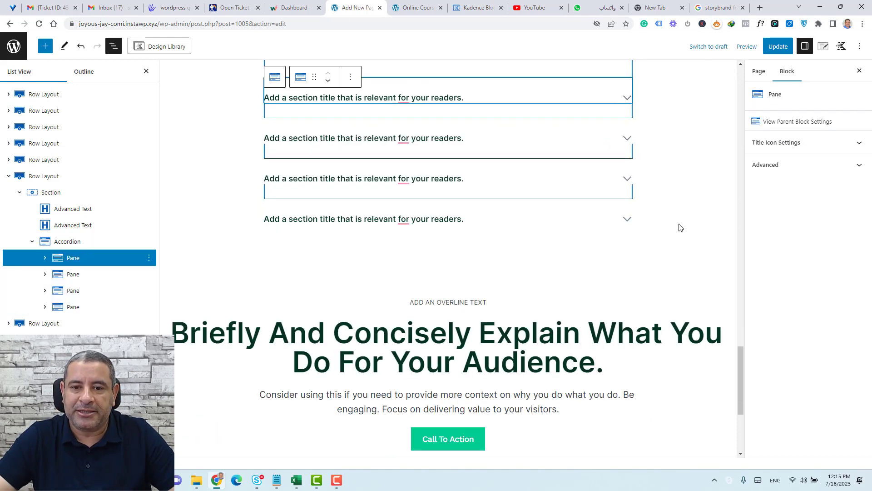
{"action": "scroll", "coordinate": [679, 225], "scroll_direction": "up", "scroll_amount": 4}
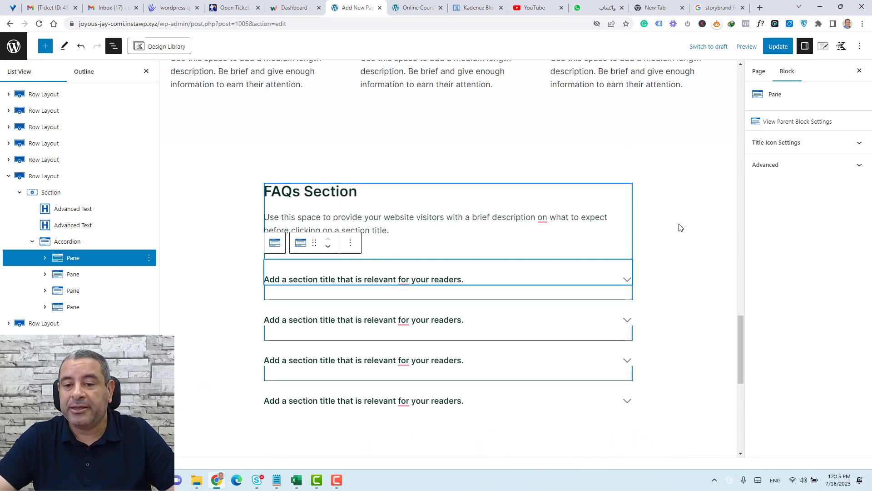
{"action": "left_click", "coordinate": [88, 242]}
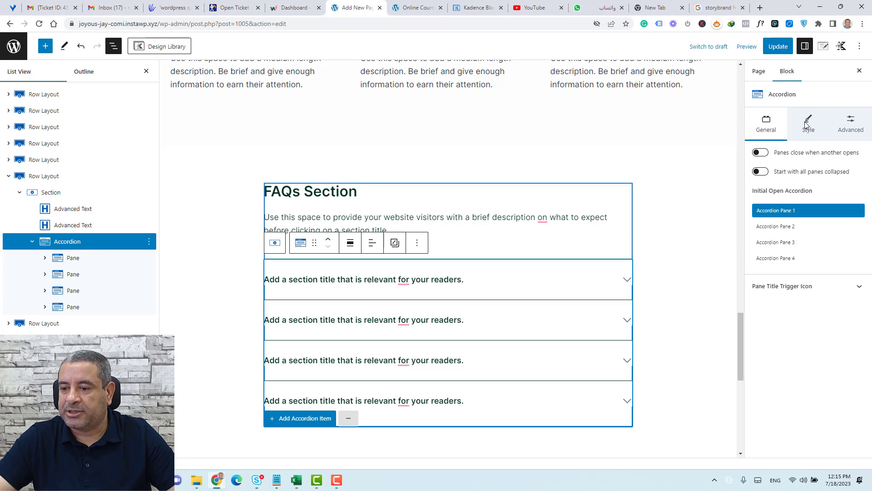
{"action": "left_click", "coordinate": [807, 124]}
{"action": "left_click", "coordinate": [766, 121]}
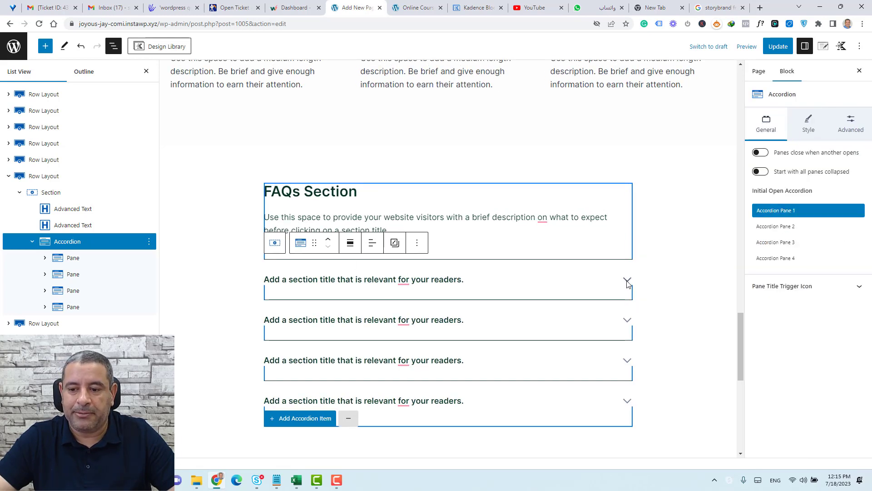
Set the accordion's pane title icons to green (11AE80) filled chevrons on the left side.
{"action": "left_click", "coordinate": [798, 286]}
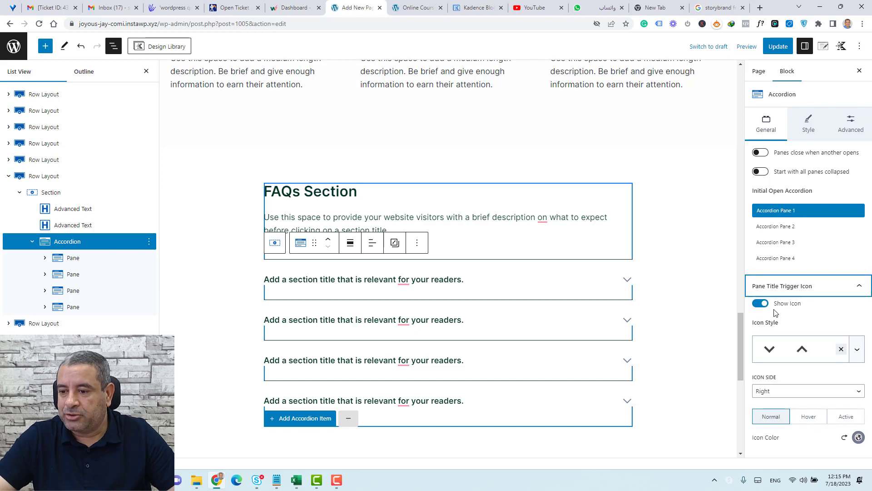
{"action": "left_click", "coordinate": [813, 392]}
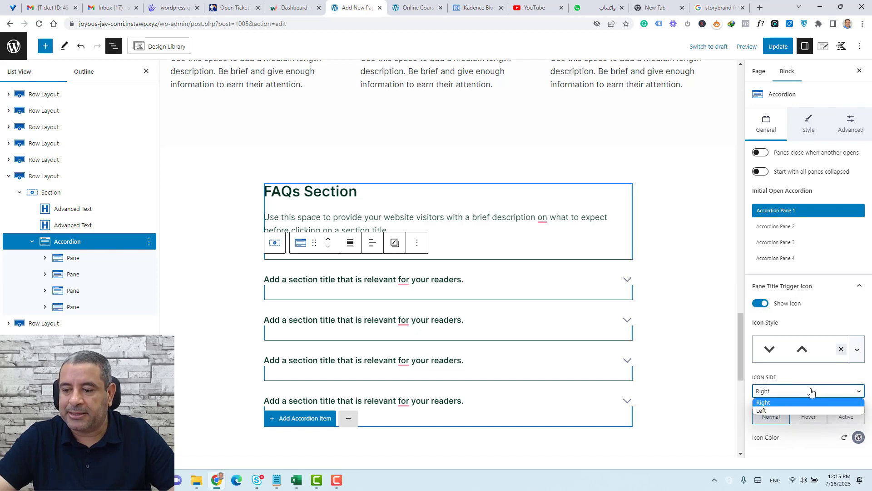
{"action": "left_click", "coordinate": [799, 411]}
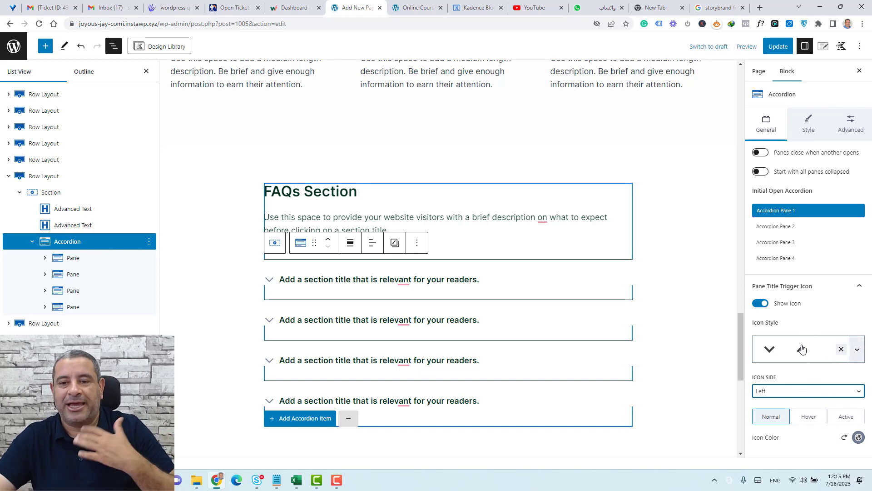
{"action": "left_click", "coordinate": [858, 437]}
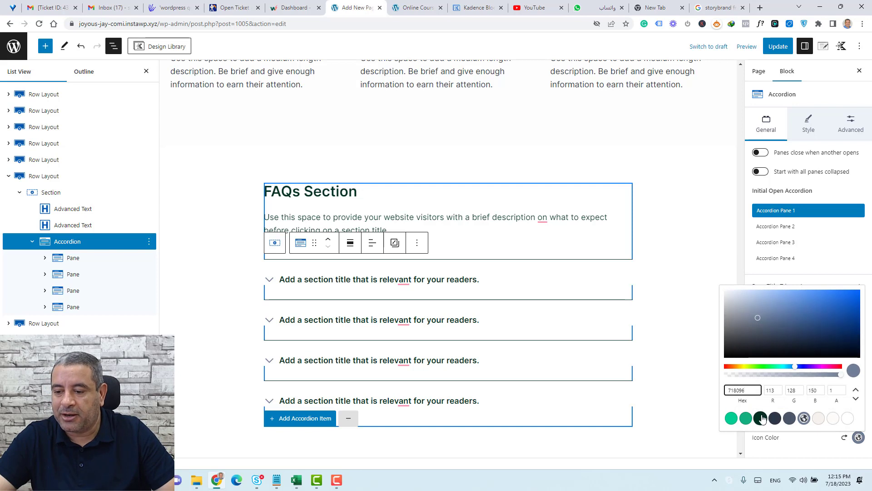
{"action": "left_click", "coordinate": [746, 418]}
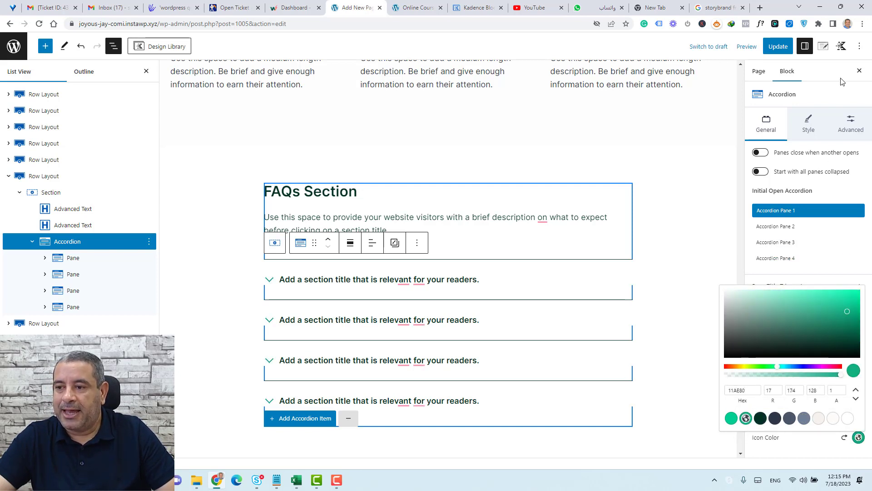
{"action": "left_click", "coordinate": [833, 100]}
{"action": "left_click", "coordinate": [857, 349]}
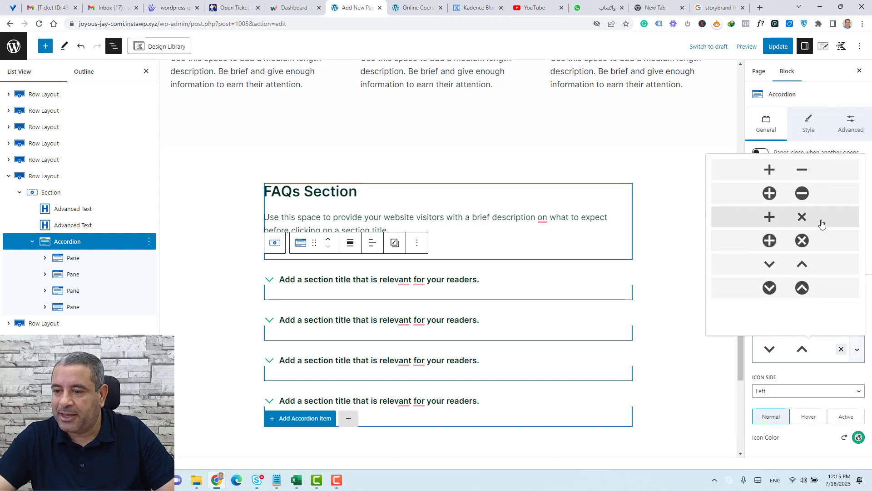
{"action": "left_click", "coordinate": [771, 287]}
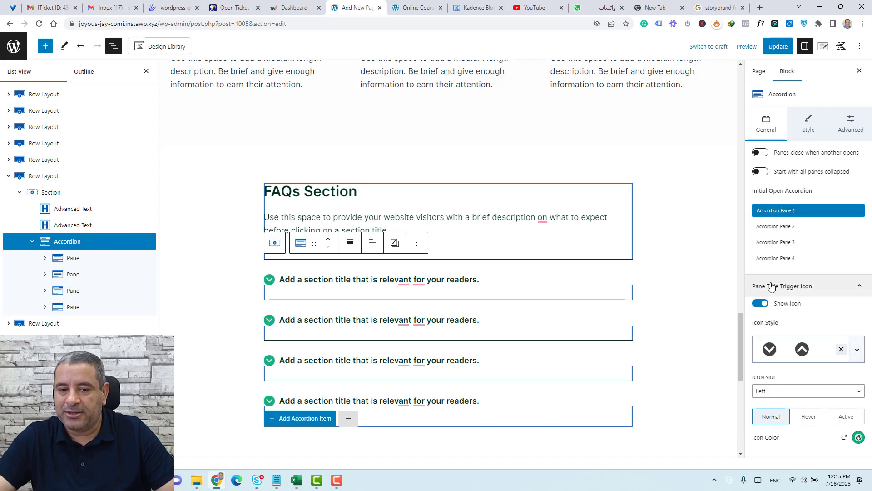
{"action": "left_click", "coordinate": [686, 274]}
{"action": "scroll", "coordinate": [686, 276], "scroll_direction": "down", "scroll_amount": 5}
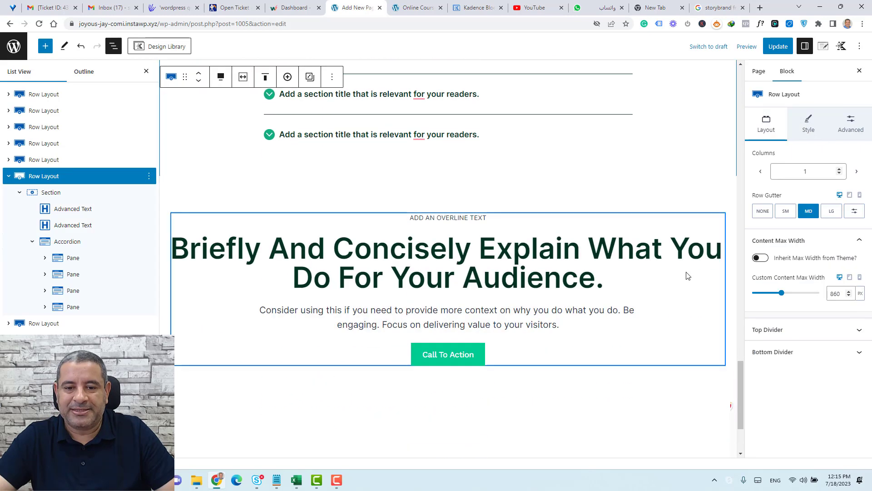
Delete the extra last Row Layout section at the bottom of the page.
{"action": "scroll", "coordinate": [326, 275], "scroll_direction": "up", "scroll_amount": 1}
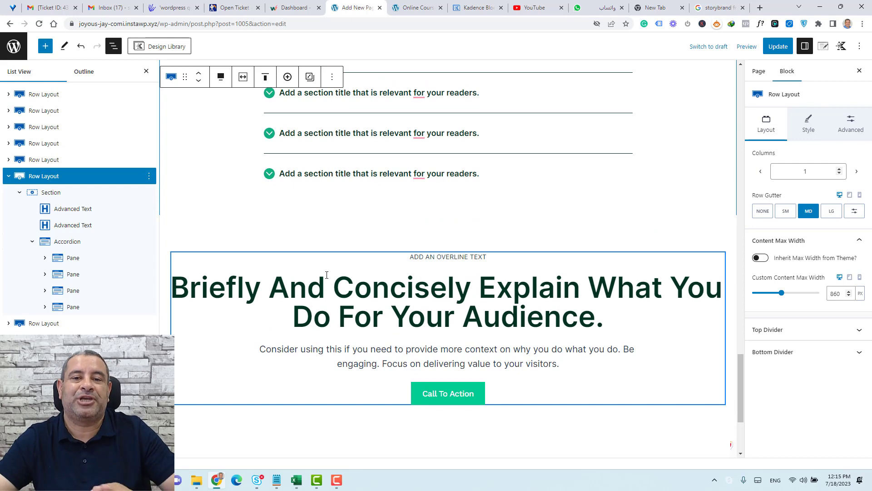
{"action": "scroll", "coordinate": [327, 274], "scroll_direction": "up", "scroll_amount": 1}
{"action": "scroll", "coordinate": [327, 275], "scroll_direction": "up", "scroll_amount": 6}
{"action": "scroll", "coordinate": [326, 275], "scroll_direction": "down", "scroll_amount": 6}
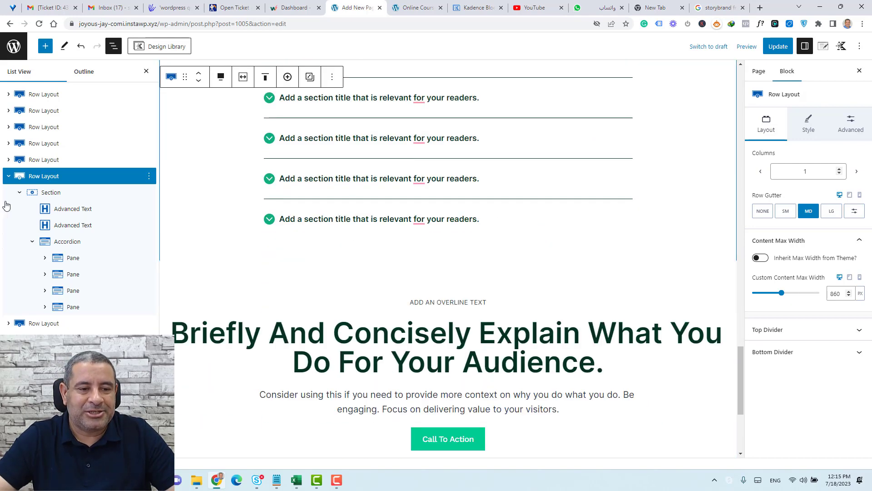
{"action": "left_click", "coordinate": [8, 176]}
{"action": "left_click", "coordinate": [53, 196]}
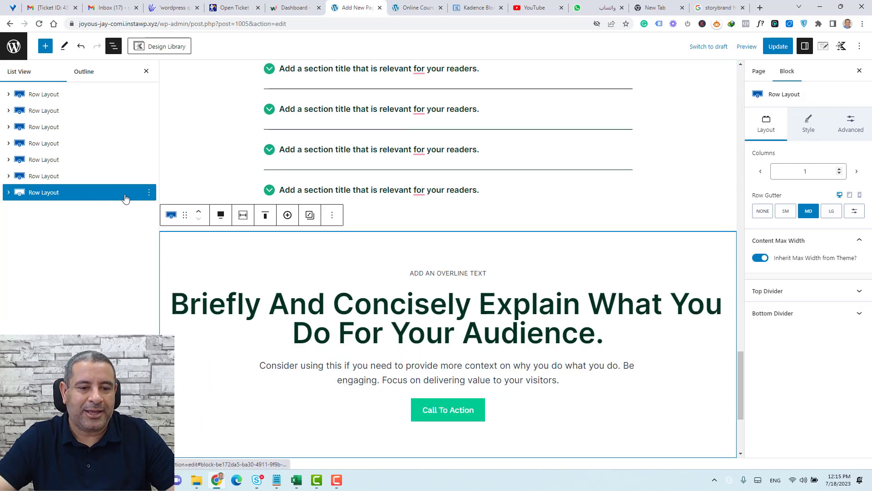
{"action": "left_click", "coordinate": [149, 193]}
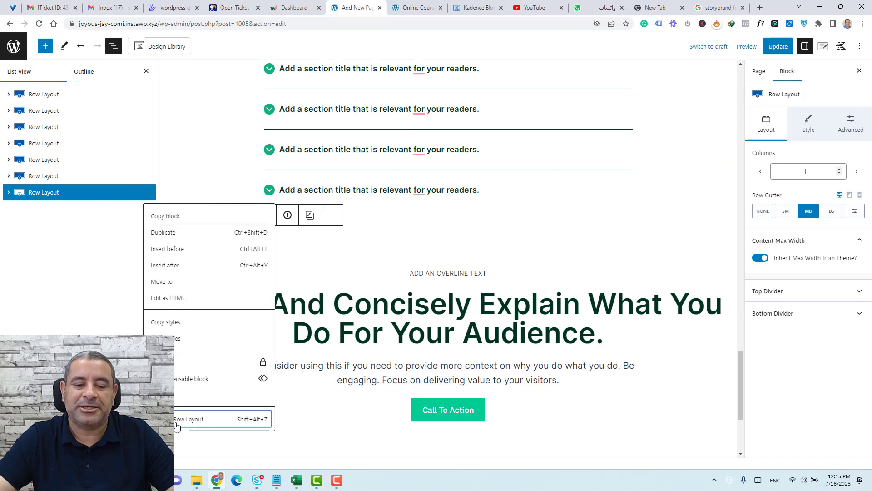
{"action": "left_click", "coordinate": [200, 417]}
Duplicate the hero row and move the copy to the bottom of the page.
{"action": "scroll", "coordinate": [360, 272], "scroll_direction": "up", "scroll_amount": 10}
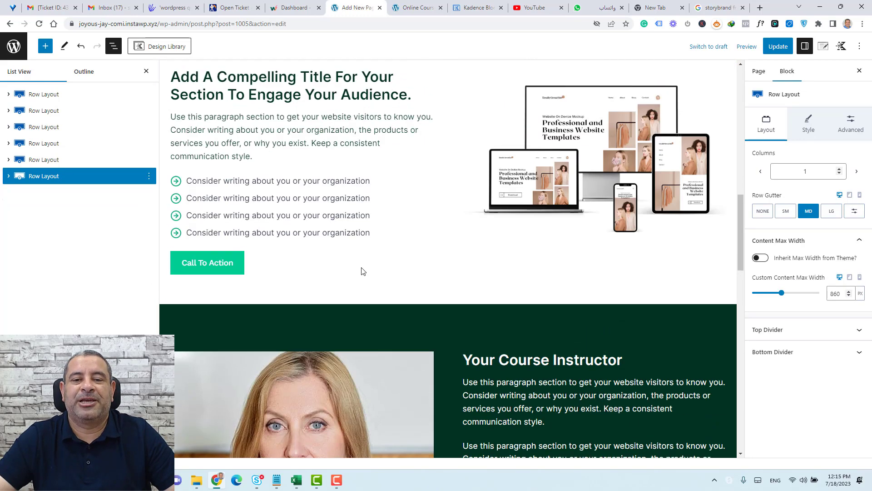
{"action": "scroll", "coordinate": [361, 268], "scroll_direction": "down", "scroll_amount": 5}
{"action": "scroll", "coordinate": [360, 268], "scroll_direction": "up", "scroll_amount": 4}
{"action": "left_click", "coordinate": [318, 130]}
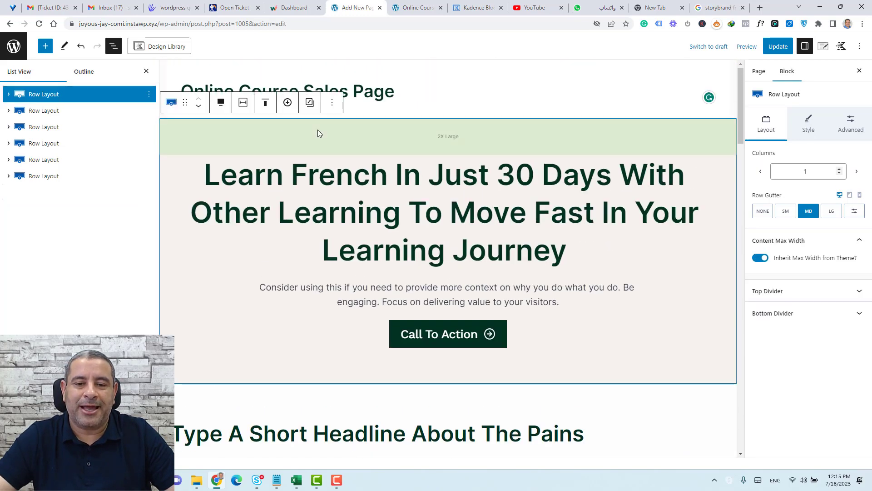
{"action": "left_click", "coordinate": [332, 103]}
{"action": "left_click", "coordinate": [356, 153]}
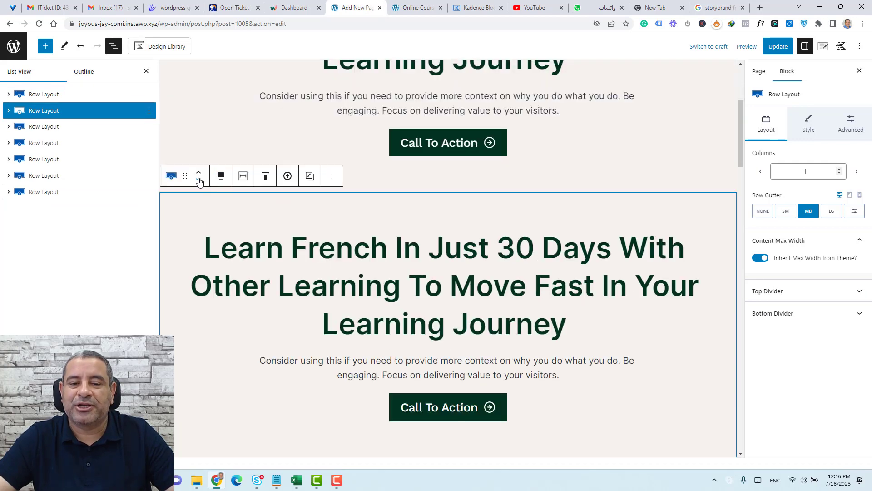
{"action": "left_click", "coordinate": [199, 179]}
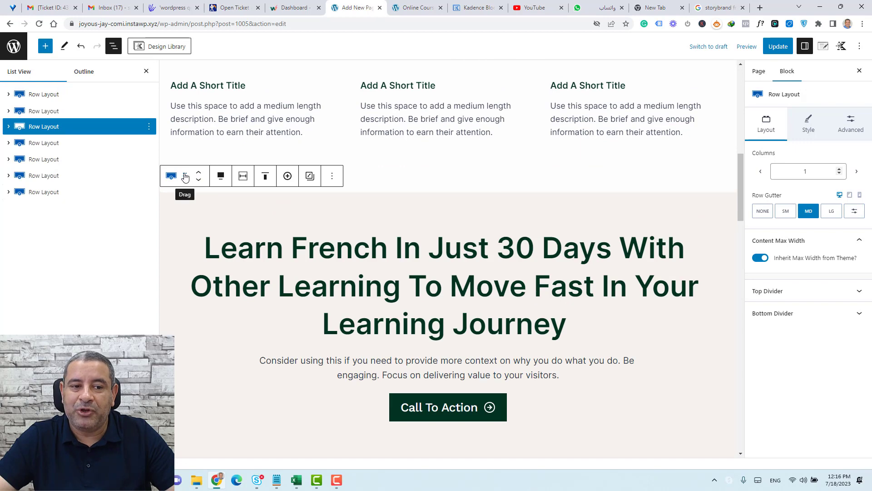
{"action": "left_click_drag", "start_coordinate": [55, 130], "coordinate": [62, 180]}
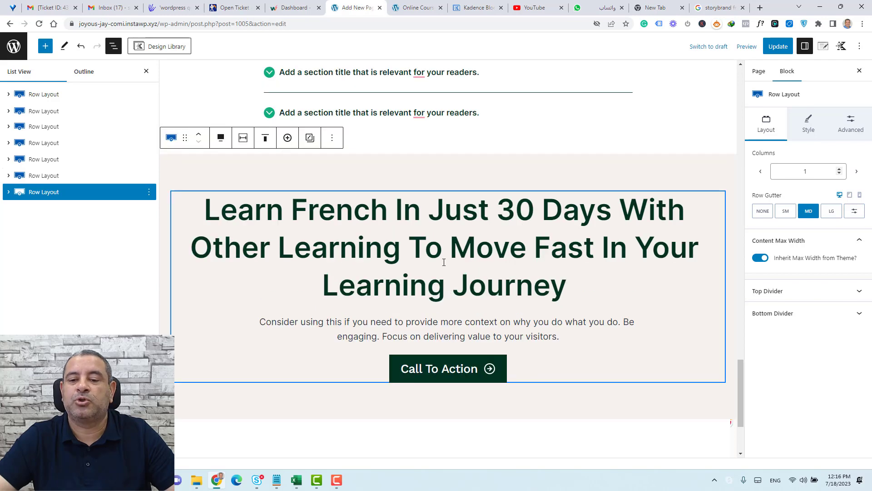
Retitle the copy 'Buy Now And DO Not Miss The Opportunity', update, and view the live page in a new tab.
{"action": "triple_click", "coordinate": [444, 262]}
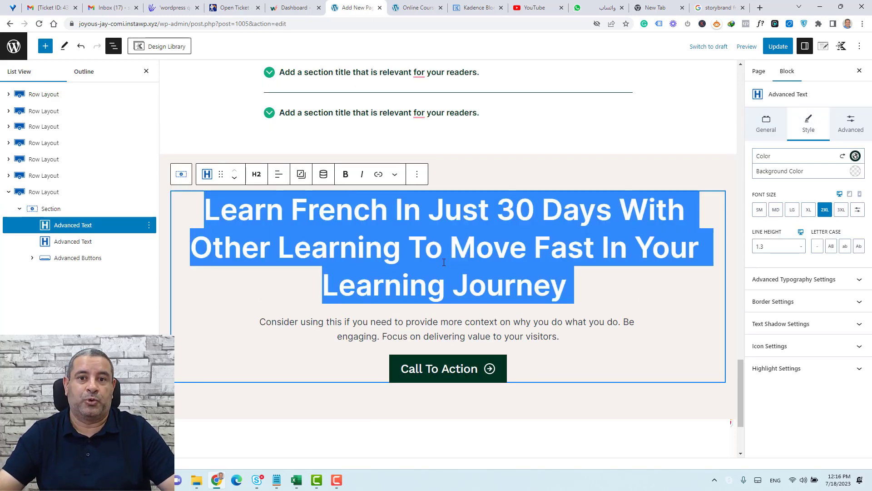
{"action": "type", "text": "Buy Now And DO Not Miss The Opportunity"}
{"action": "left_click", "coordinate": [779, 49]}
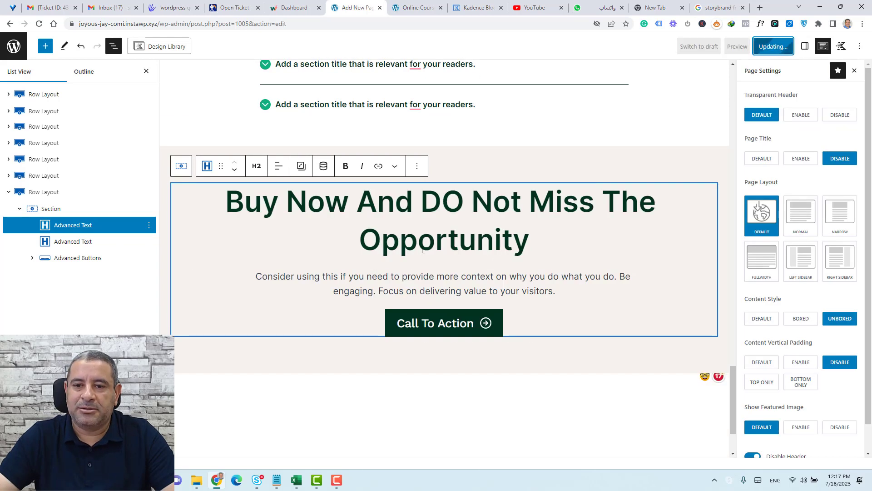
{"action": "right_click", "coordinate": [74, 437]}
{"action": "left_click", "coordinate": [114, 311]}
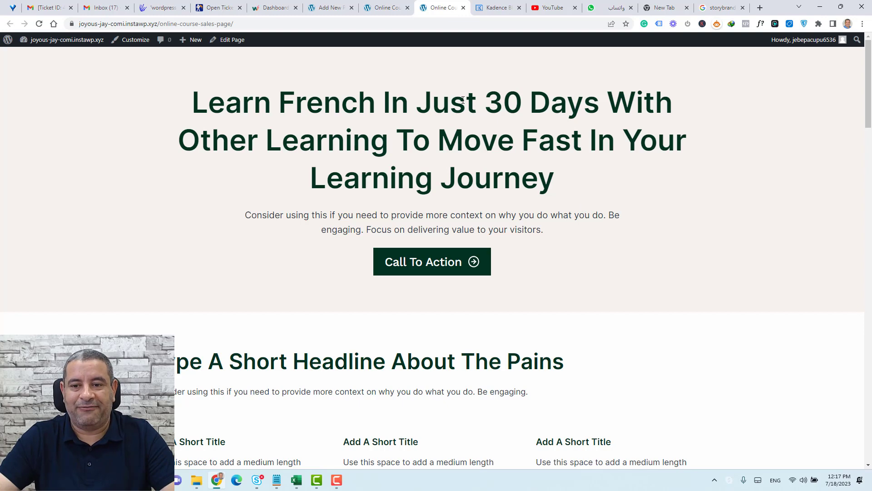
{"action": "scroll", "coordinate": [431, 142], "scroll_direction": "down", "scroll_amount": 2}
{"action": "scroll", "coordinate": [434, 177], "scroll_direction": "down", "scroll_amount": 2}
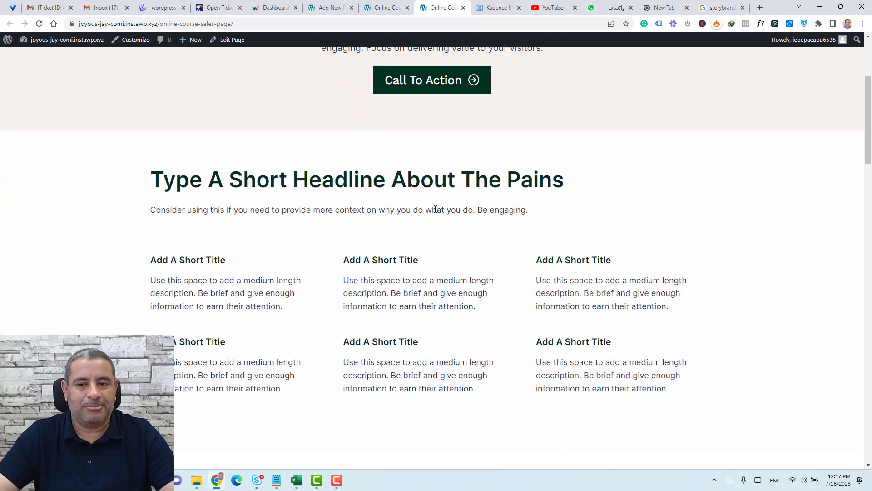
{"action": "scroll", "coordinate": [435, 209], "scroll_direction": "down", "scroll_amount": 9}
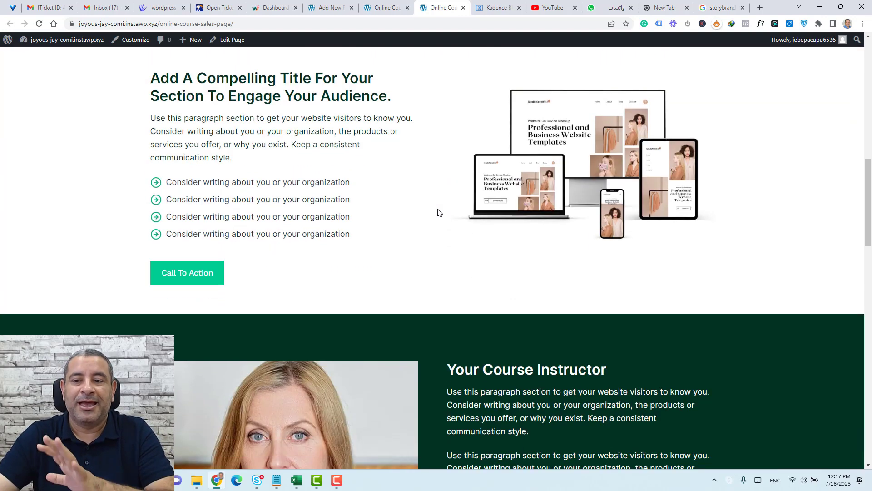
{"action": "scroll", "coordinate": [438, 212], "scroll_direction": "down", "scroll_amount": 4}
{"action": "scroll", "coordinate": [439, 211], "scroll_direction": "down", "scroll_amount": 6}
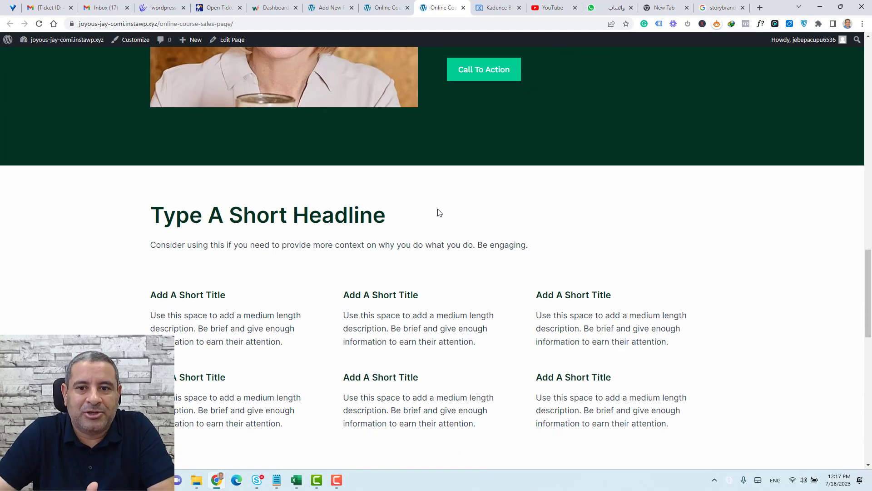
{"action": "scroll", "coordinate": [439, 213], "scroll_direction": "down", "scroll_amount": 8}
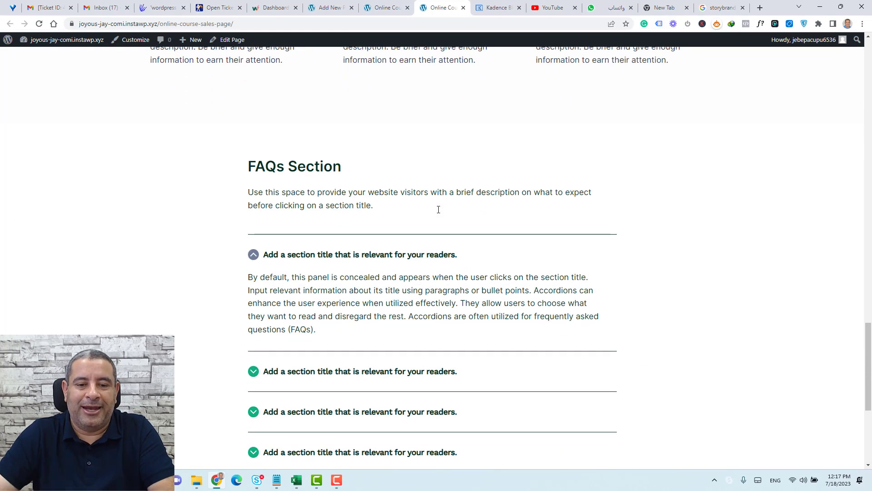
{"action": "left_click", "coordinate": [254, 255]}
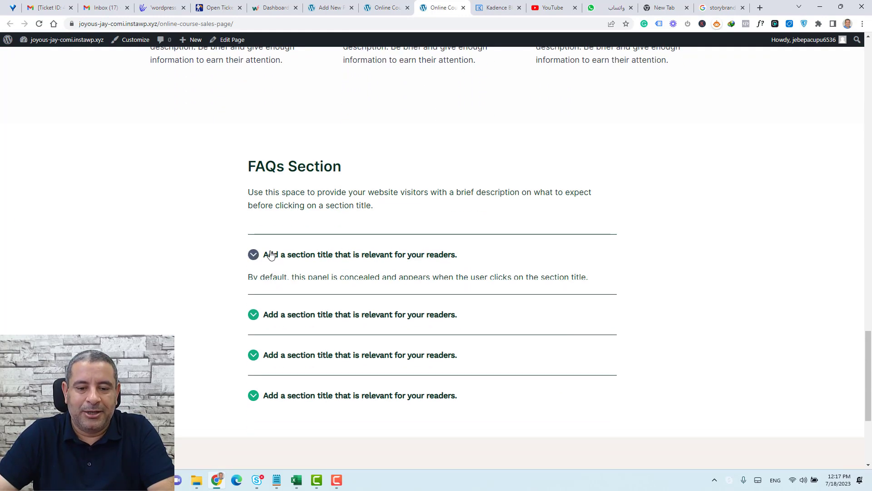
{"action": "scroll", "coordinate": [350, 246], "scroll_direction": "down", "scroll_amount": 4}
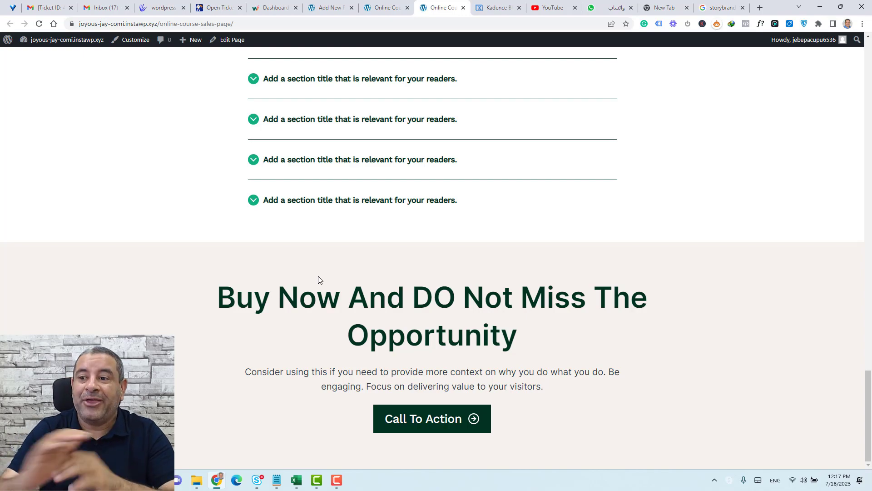
{"action": "scroll", "coordinate": [319, 279], "scroll_direction": "up", "scroll_amount": 15}
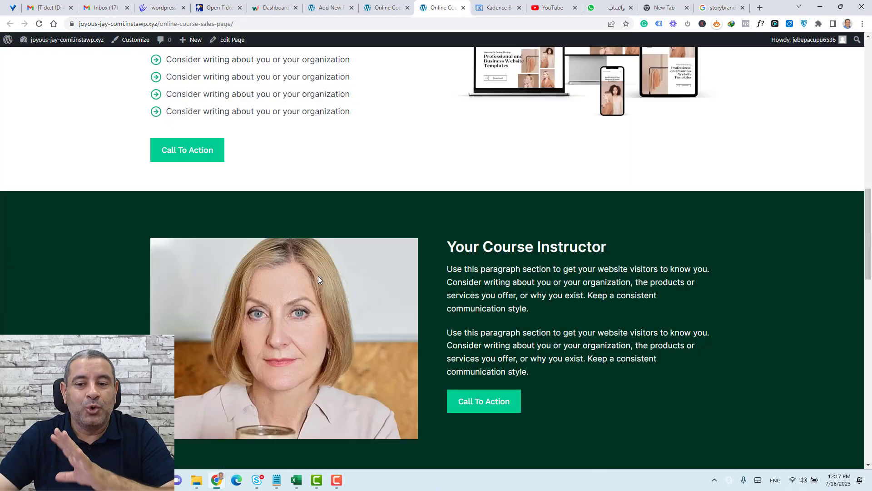
{"action": "scroll", "coordinate": [319, 279], "scroll_direction": "up", "scroll_amount": 8}
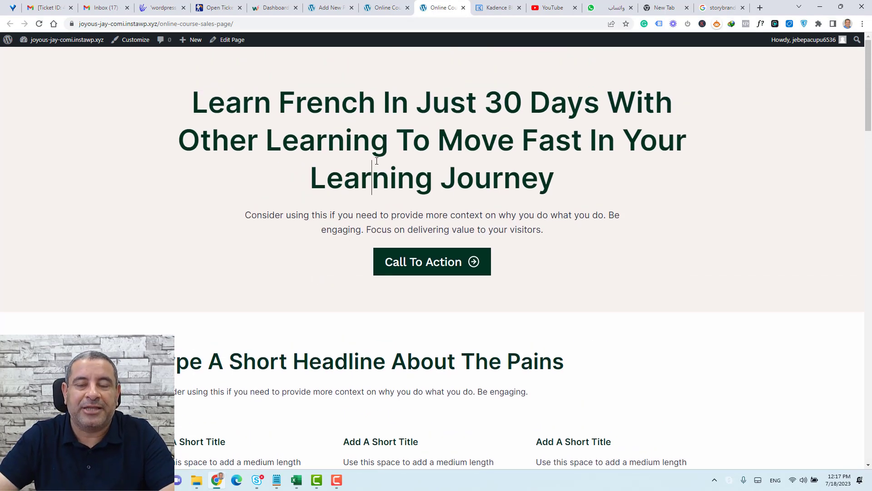